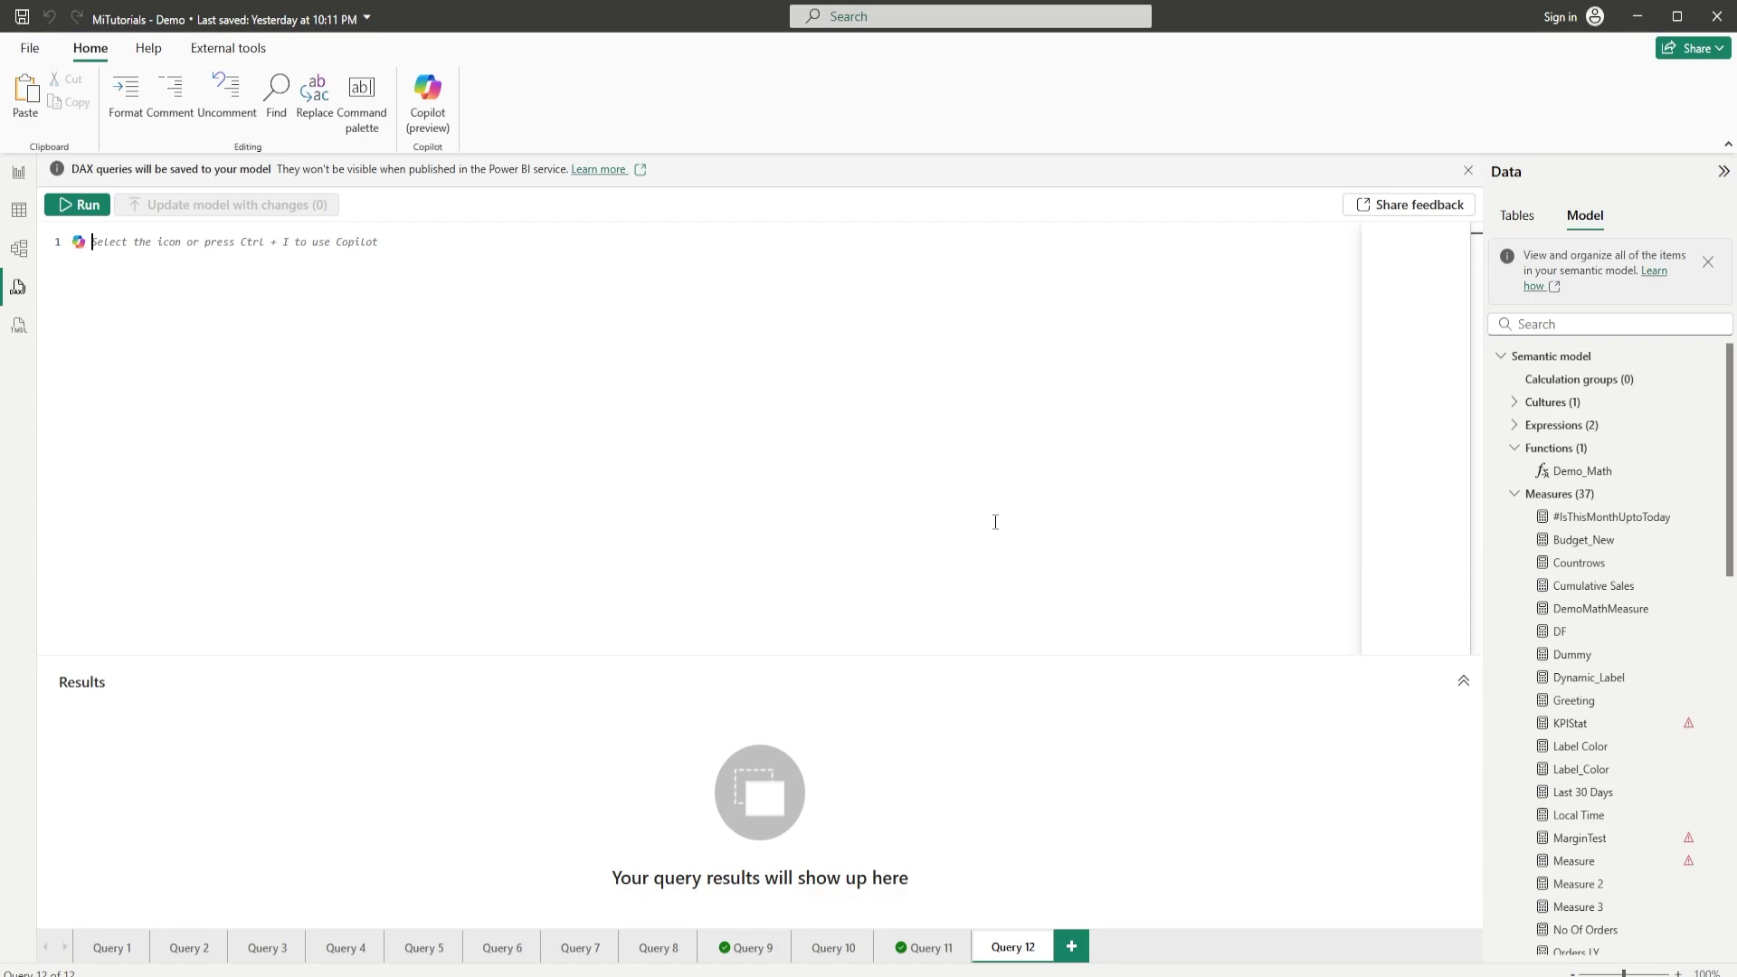
Step: Check in the options' preview features that DAX user-defined functions is enabled, then return to the query editor
scroll(995, 522, "up", 5, "ctrl")
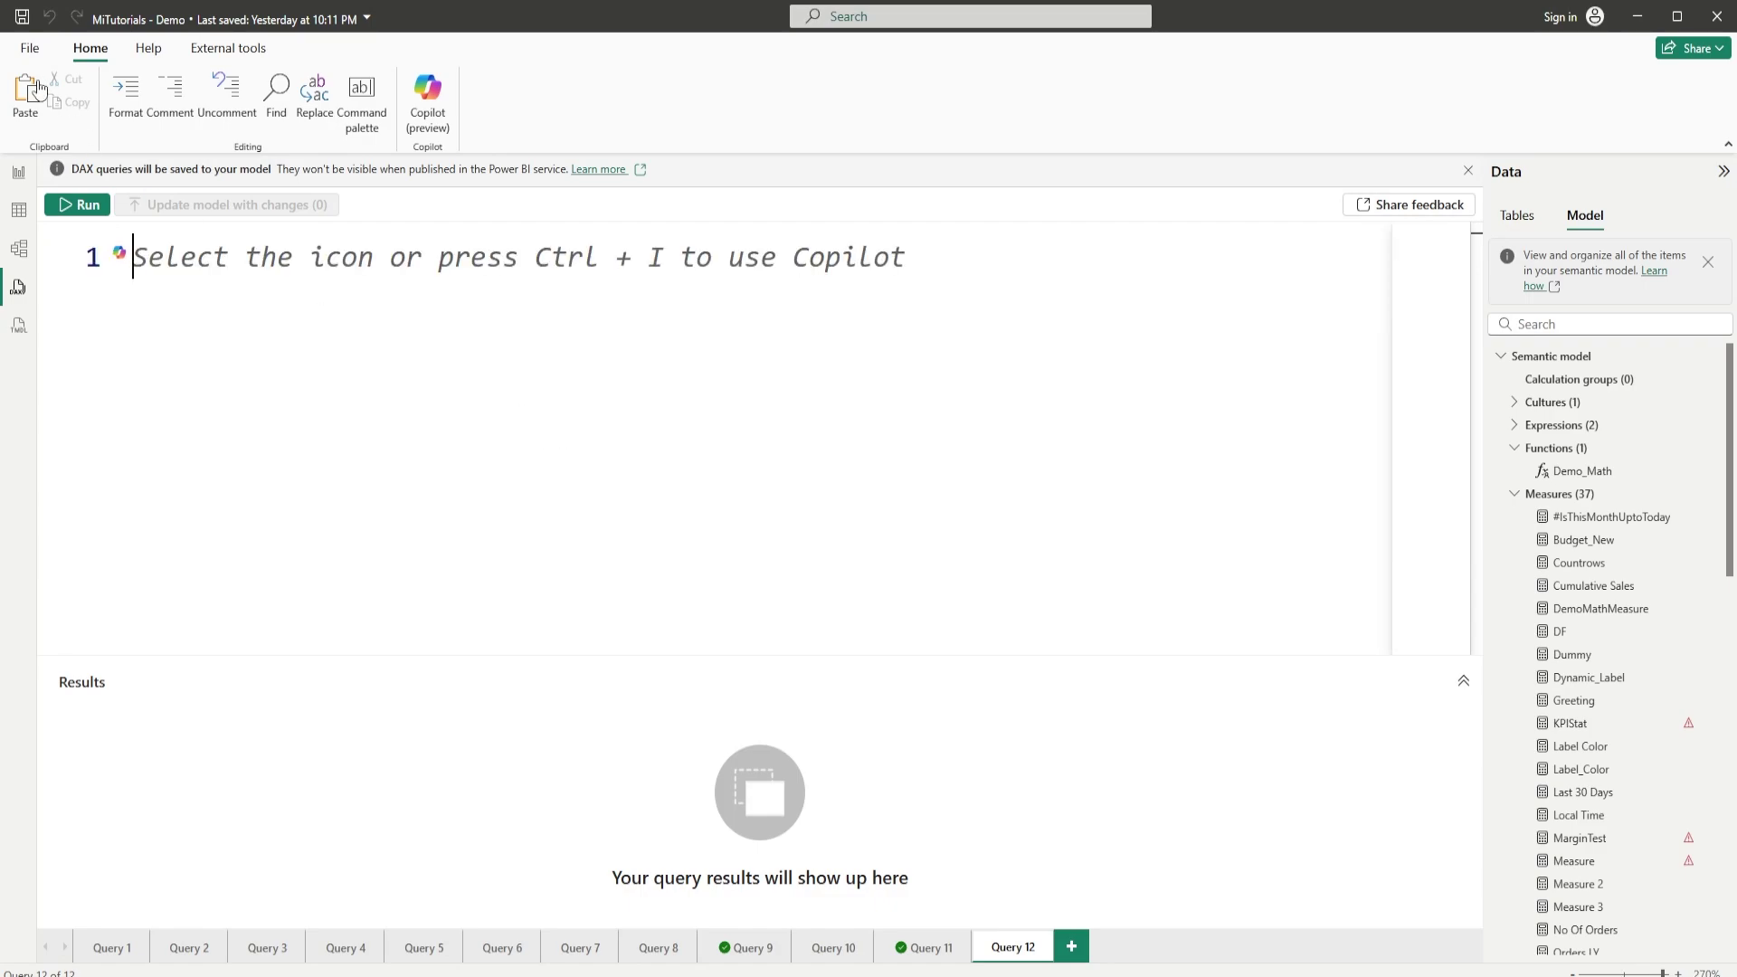
left_click(27, 54)
left_click(65, 923)
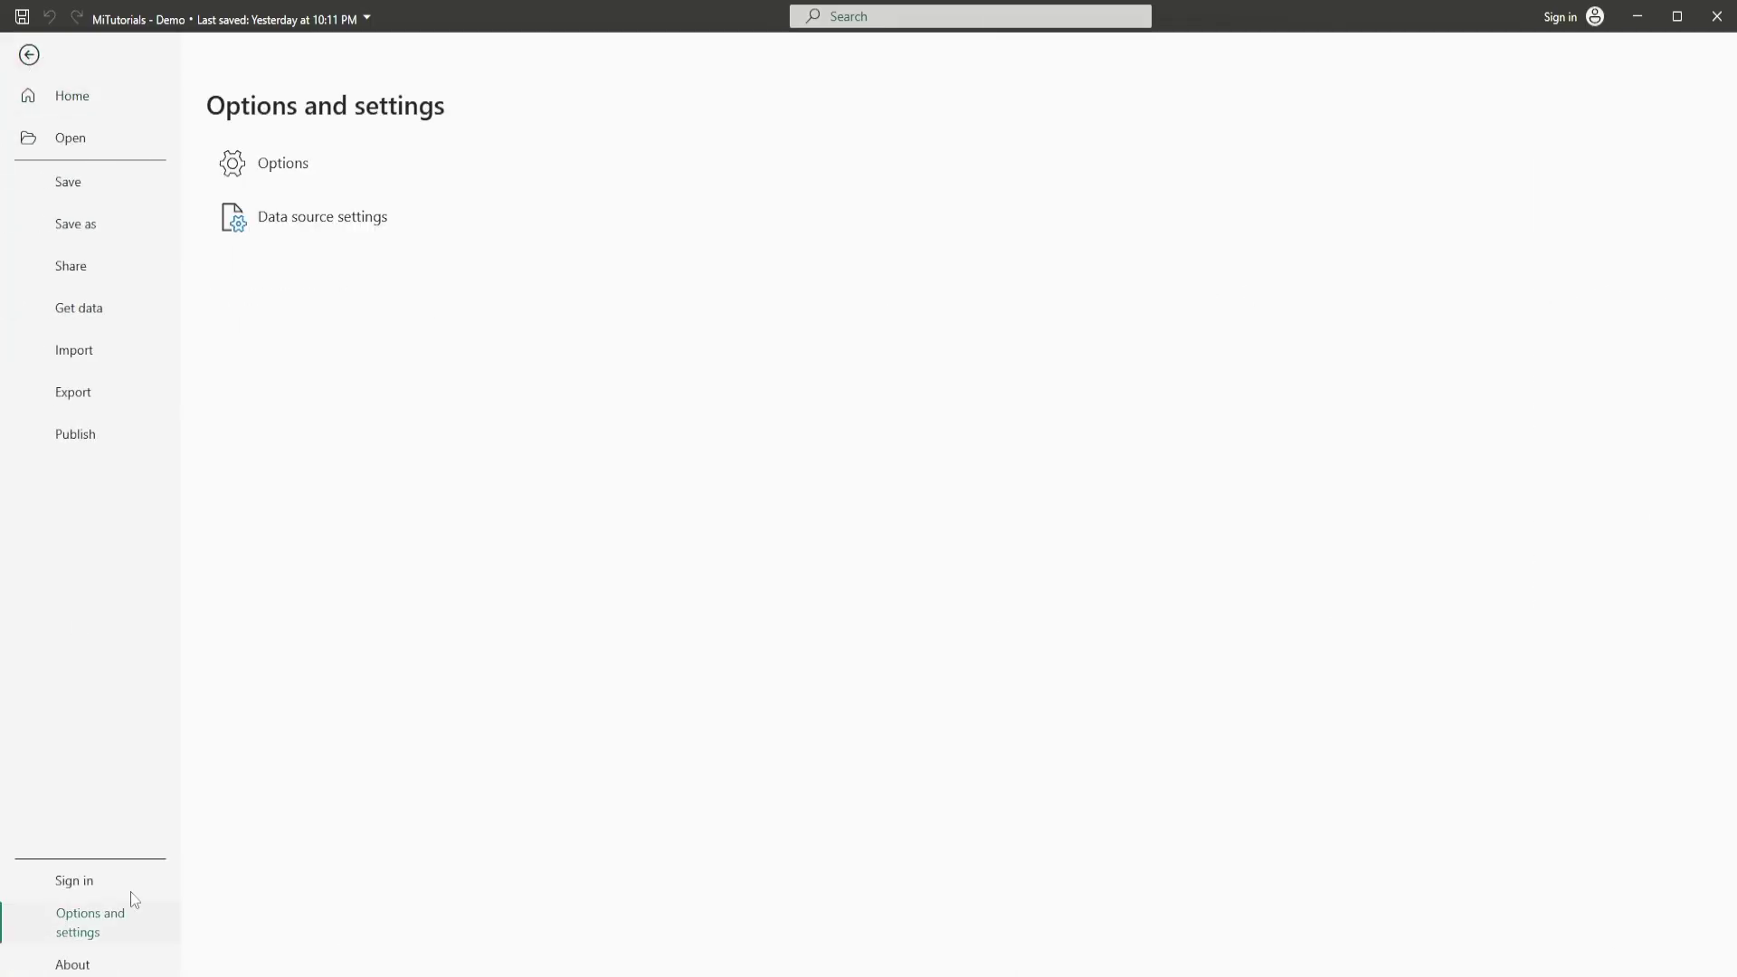
left_click(283, 165)
left_click(479, 500)
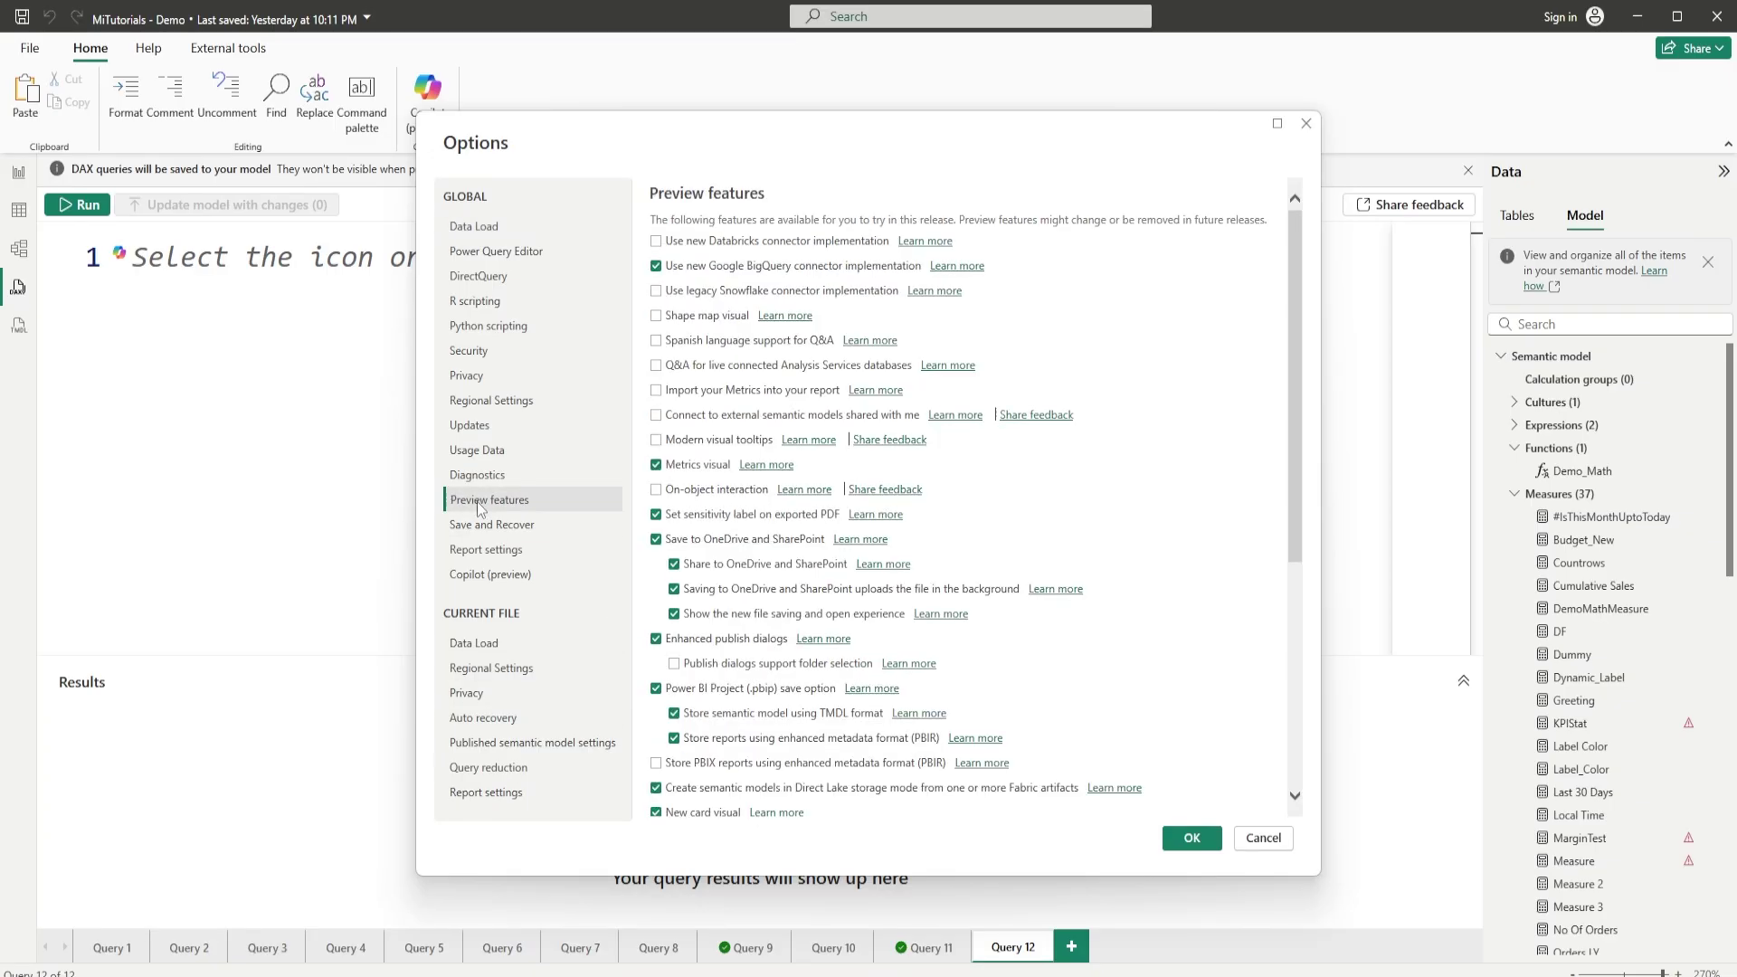
scroll(1051, 543, "down", 5)
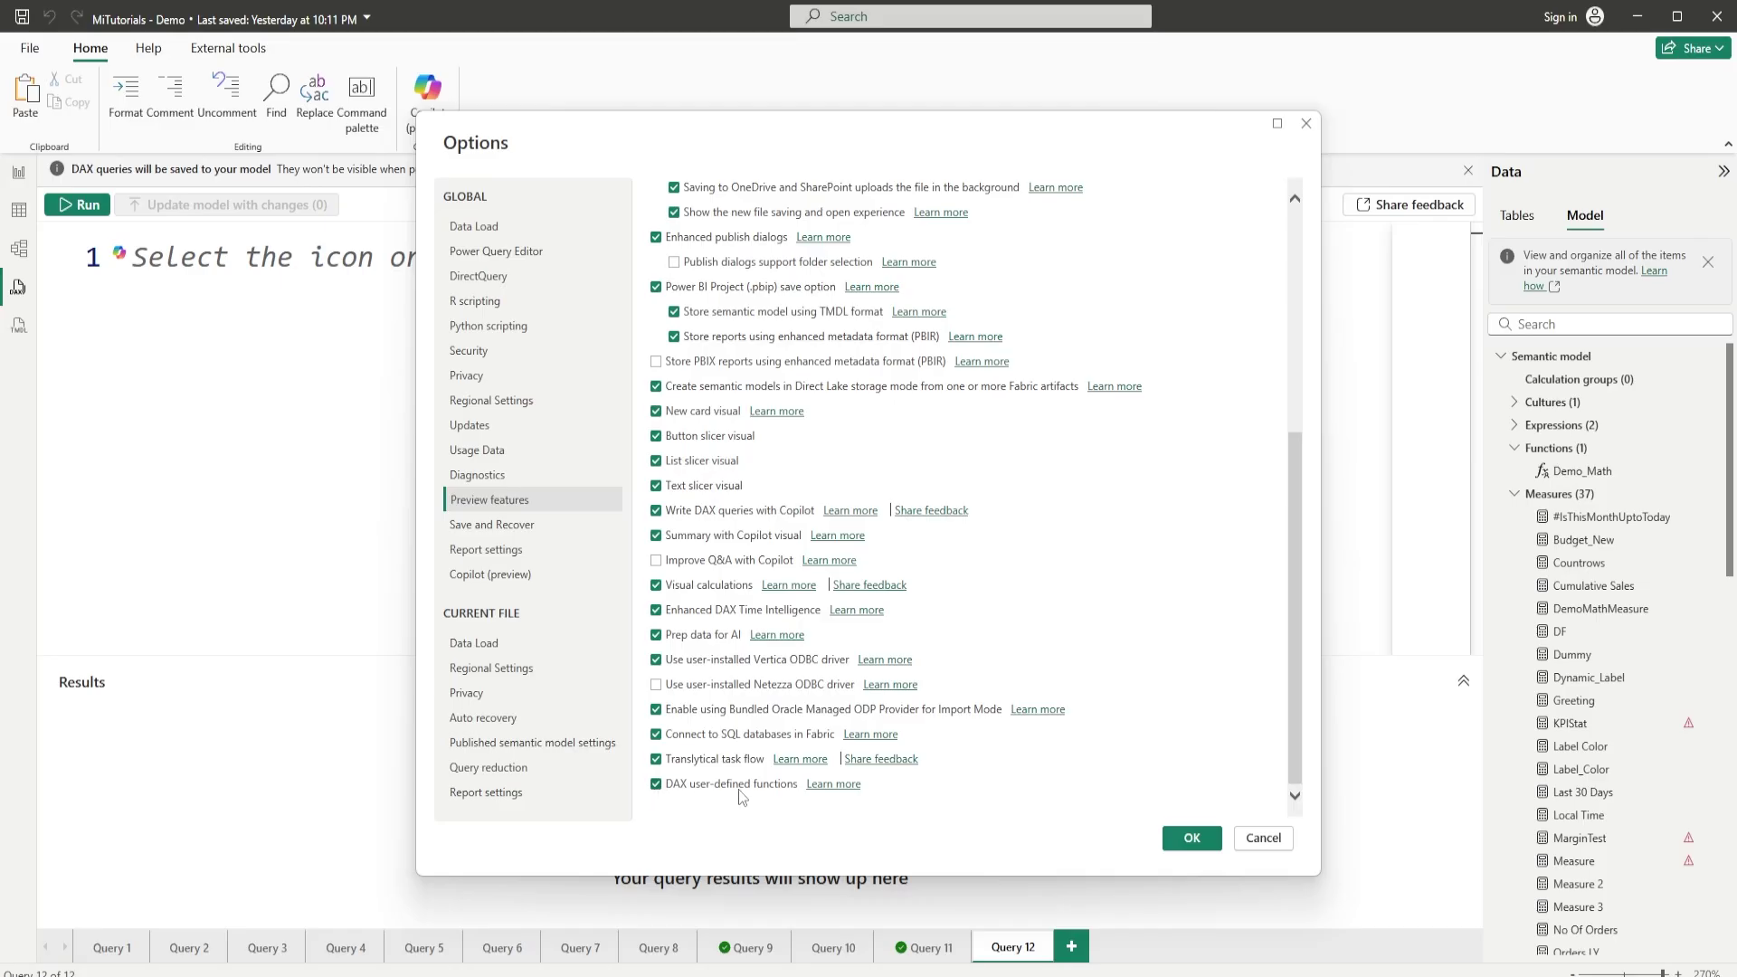
key("Return")
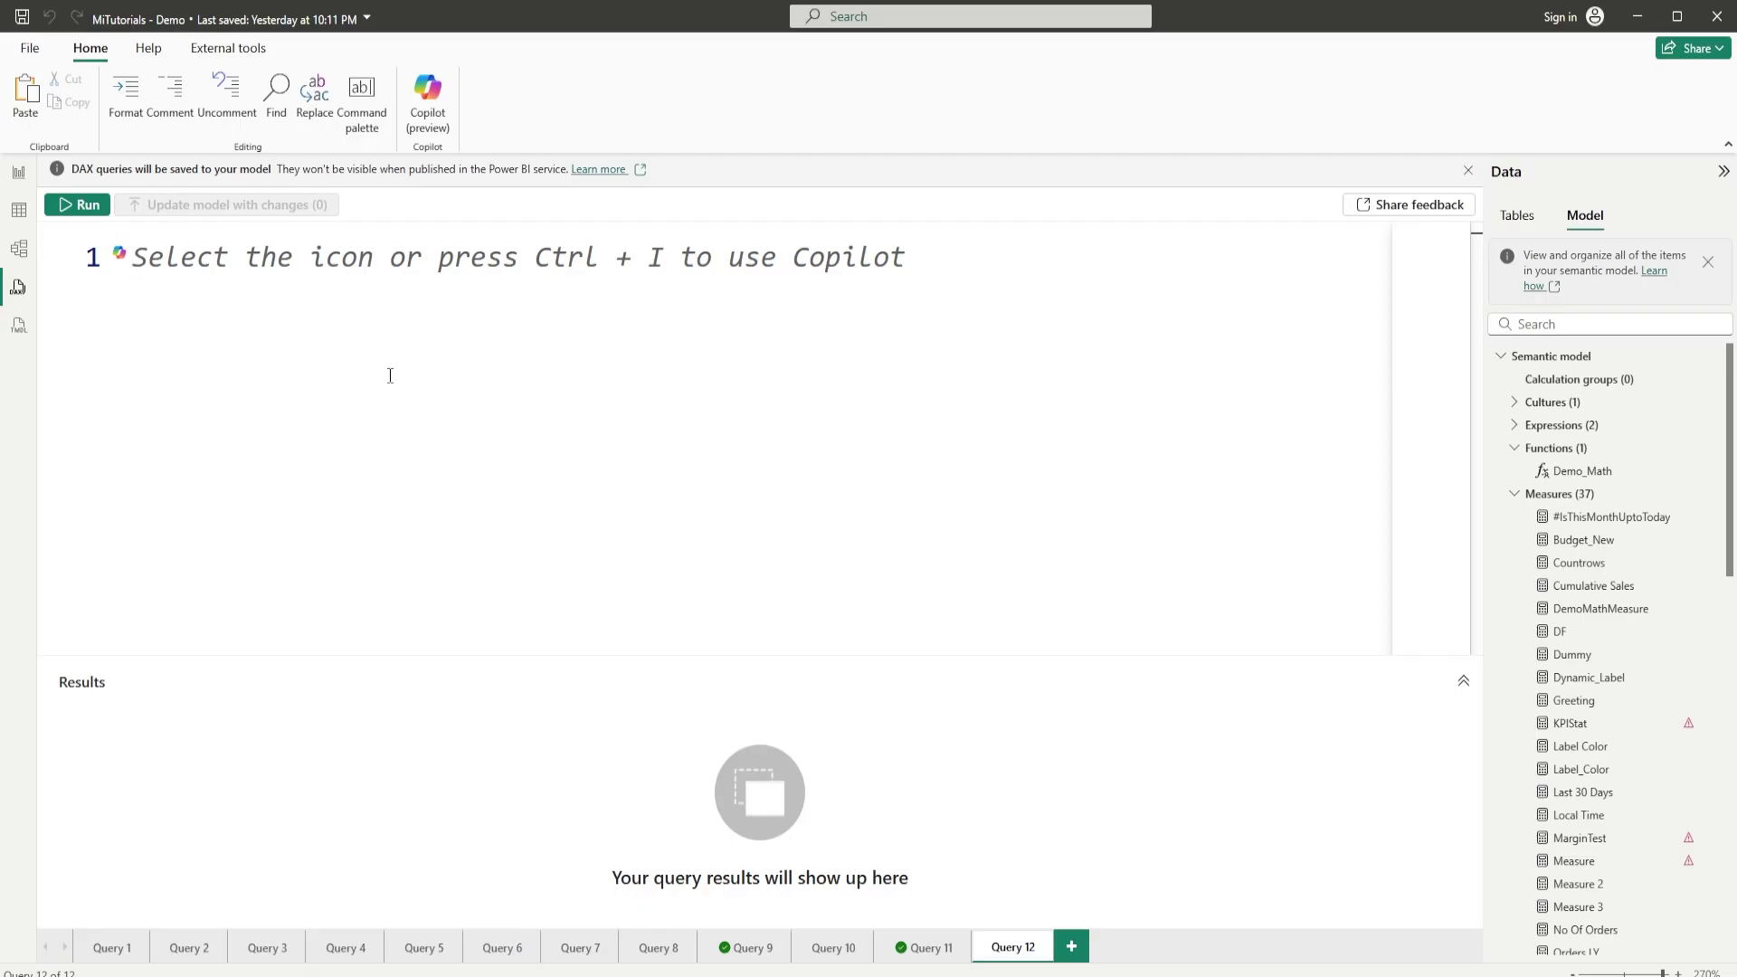
Step: Start the Query 12 code with DEFINE, followed by an indented FUNCTION keyword on the second line
type("Defin")
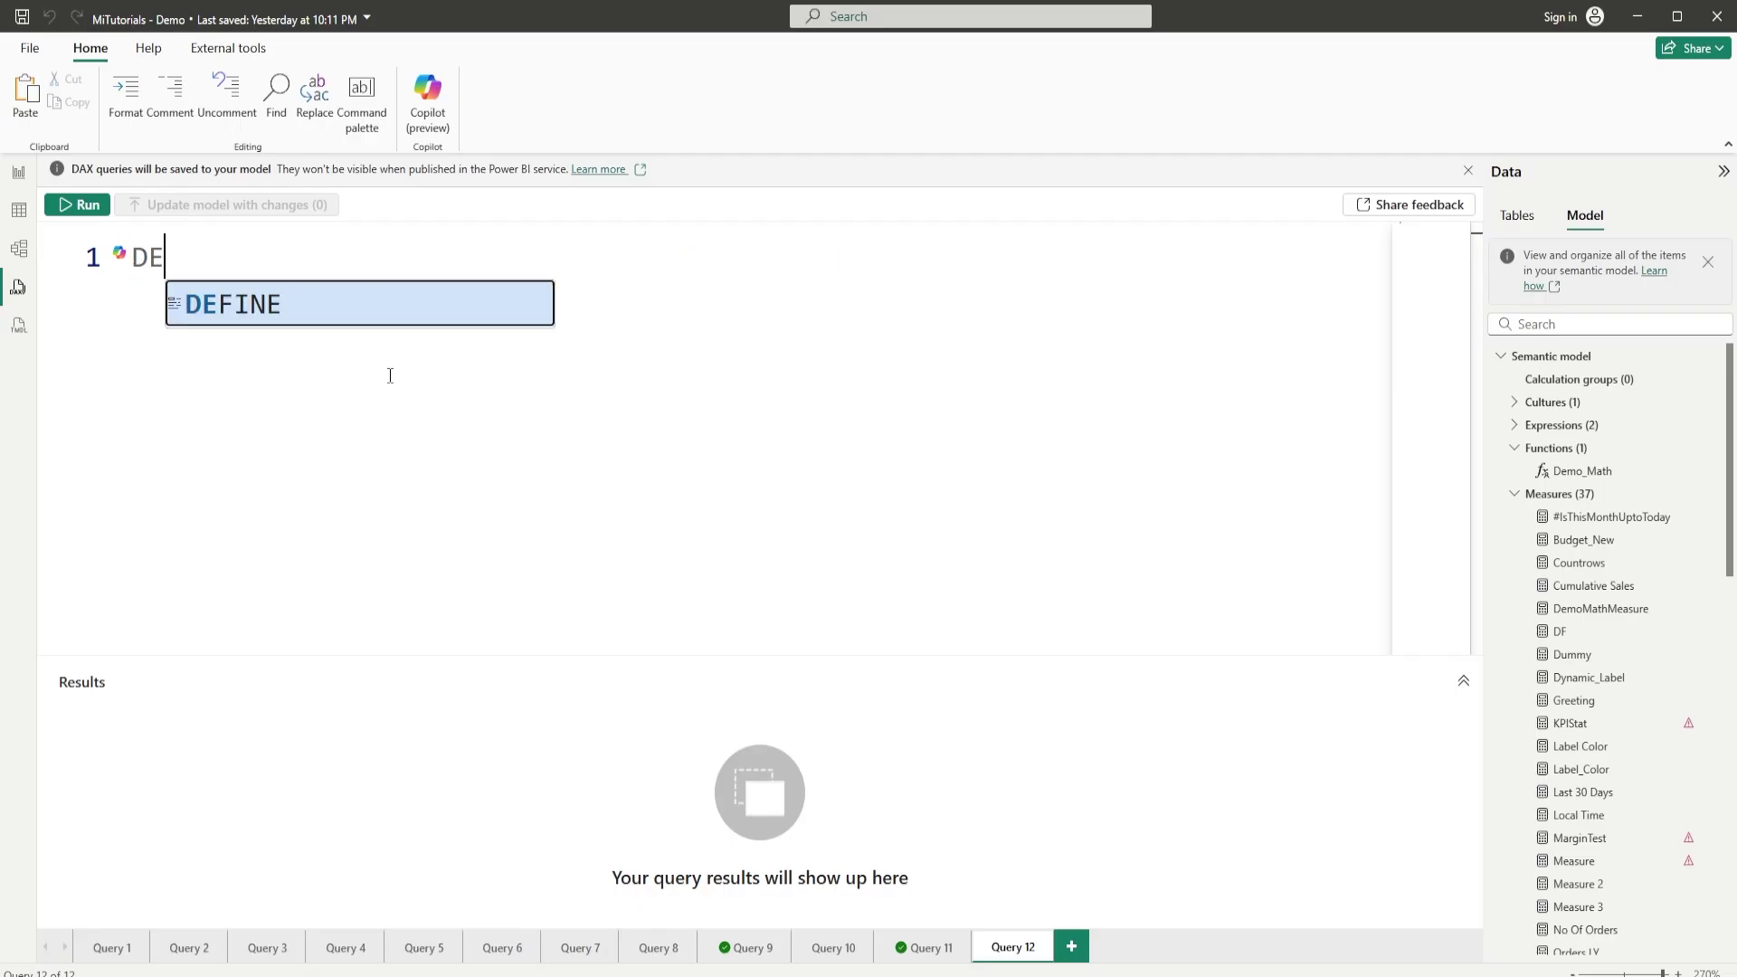
key("BackSpace")
key("BackSpace")
key("BackSpace")
type("fine")
key("Tab")
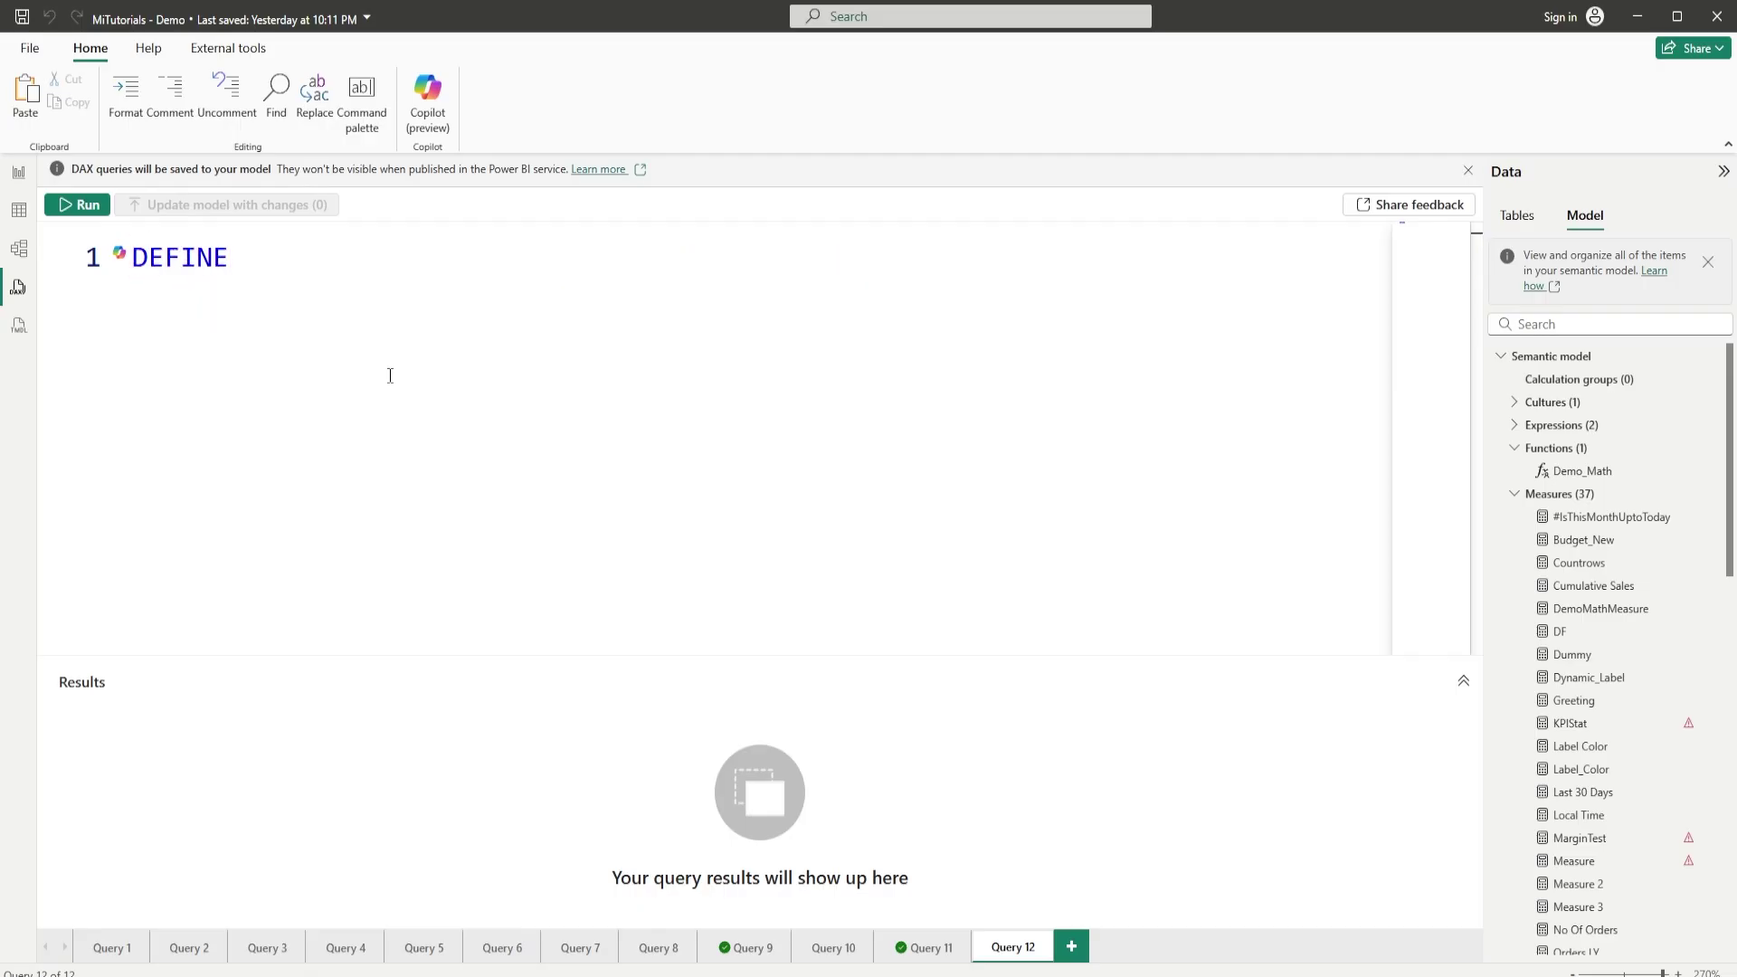
key("Return")
key("Tab")
type("Fu")
key("Tab")
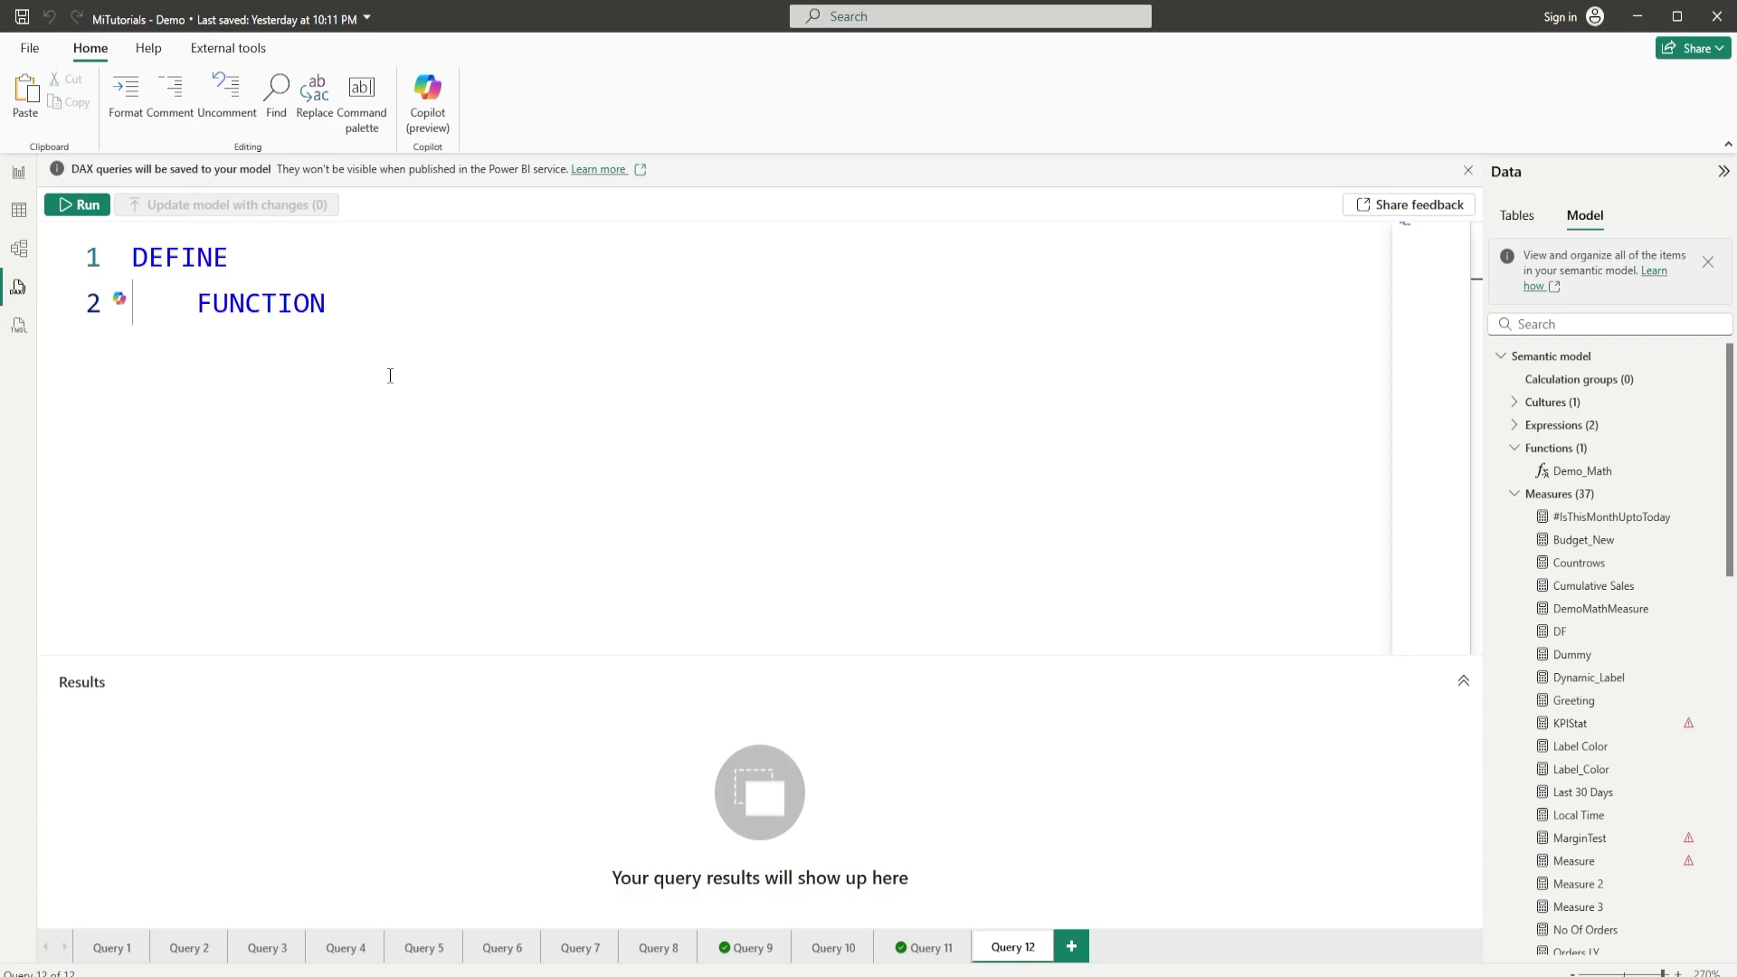
Step: Name the function DemoMath with parameters a and b, and make its body return a+b
type("DemoMath = ")
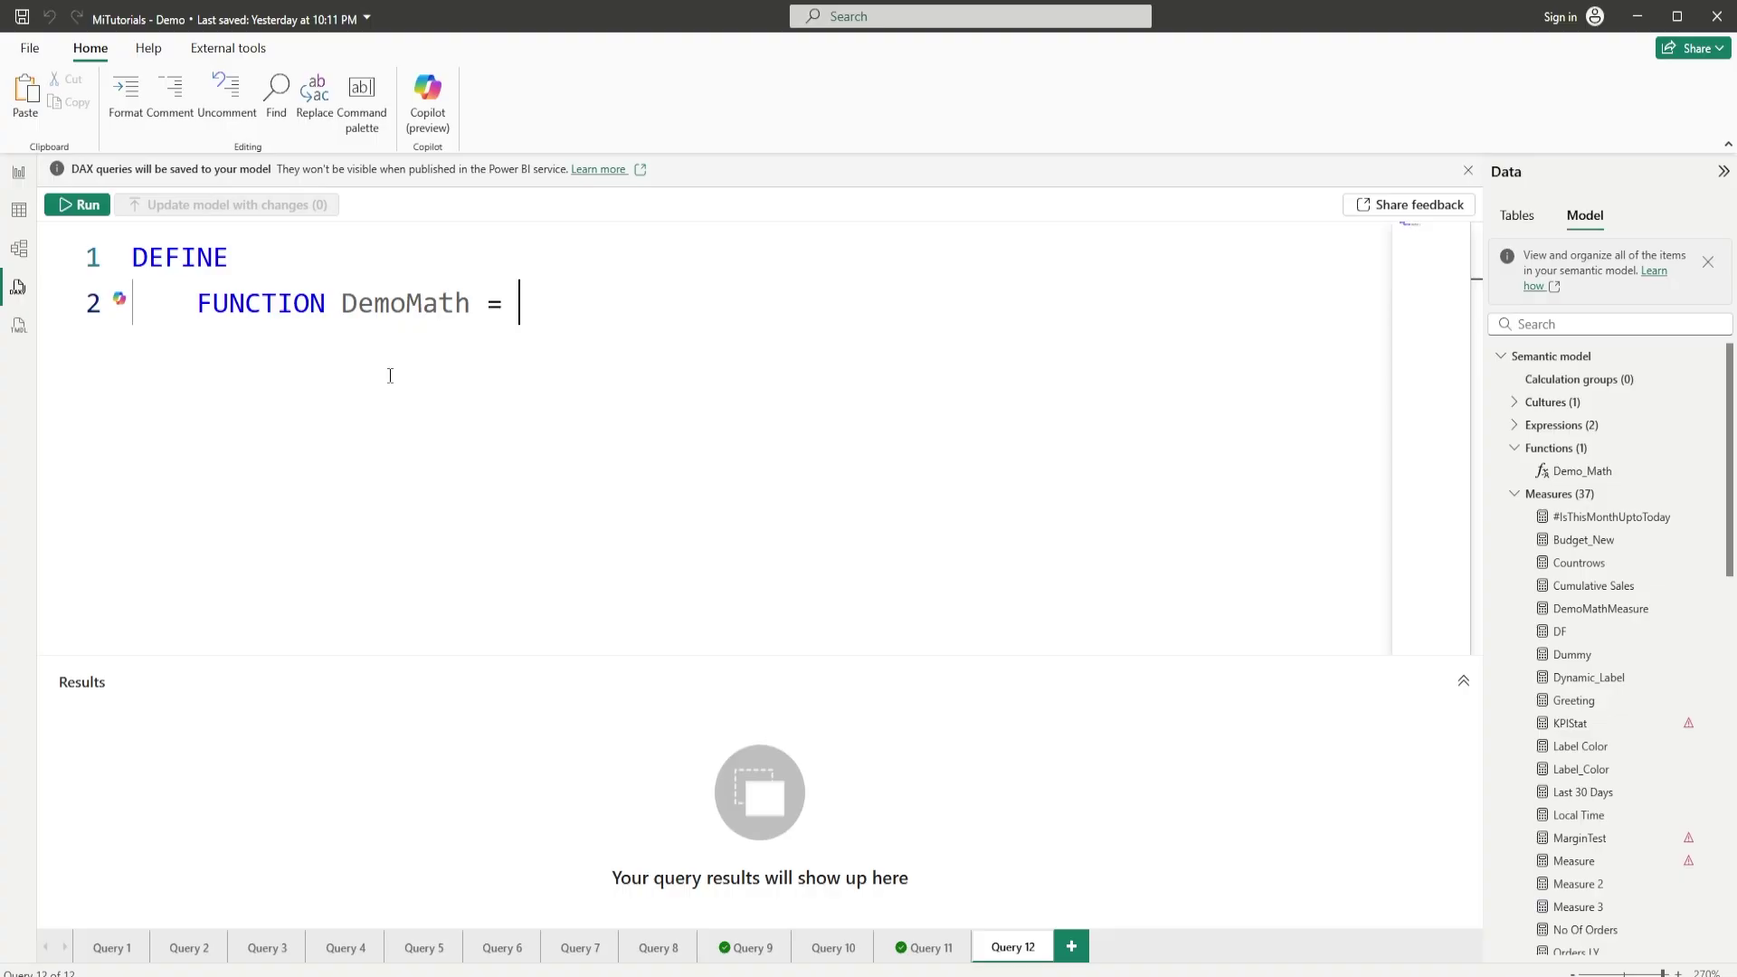
type("(")
type("a,b) ")
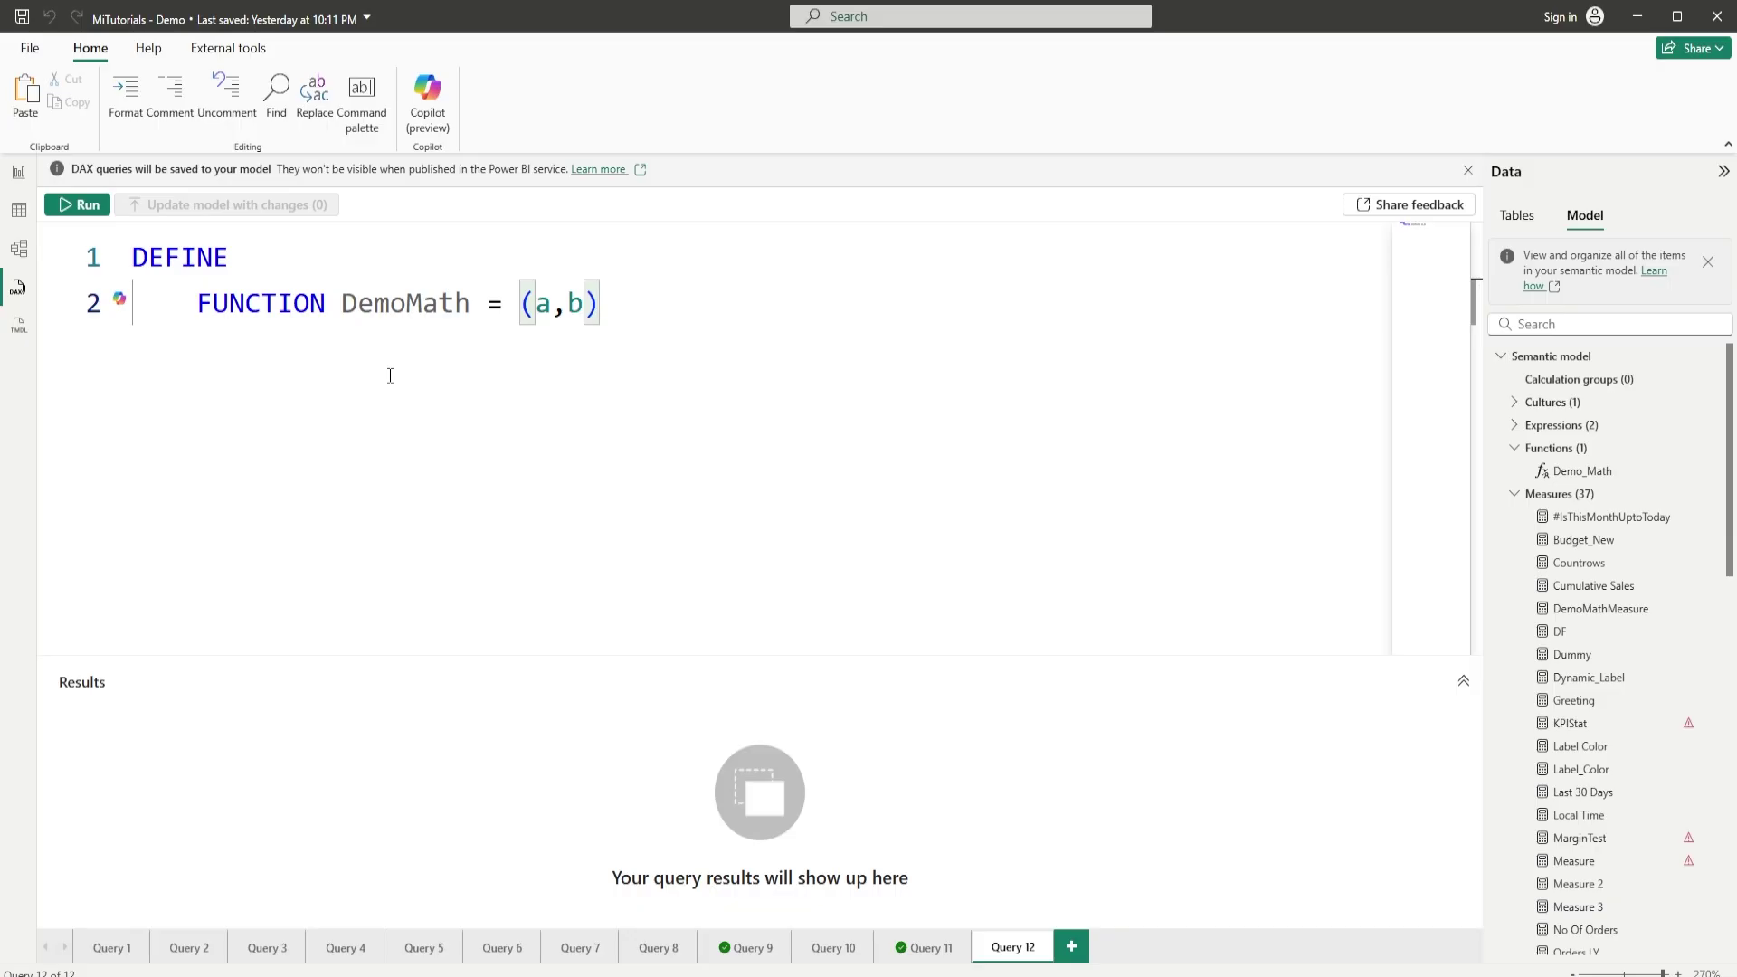
type("=")
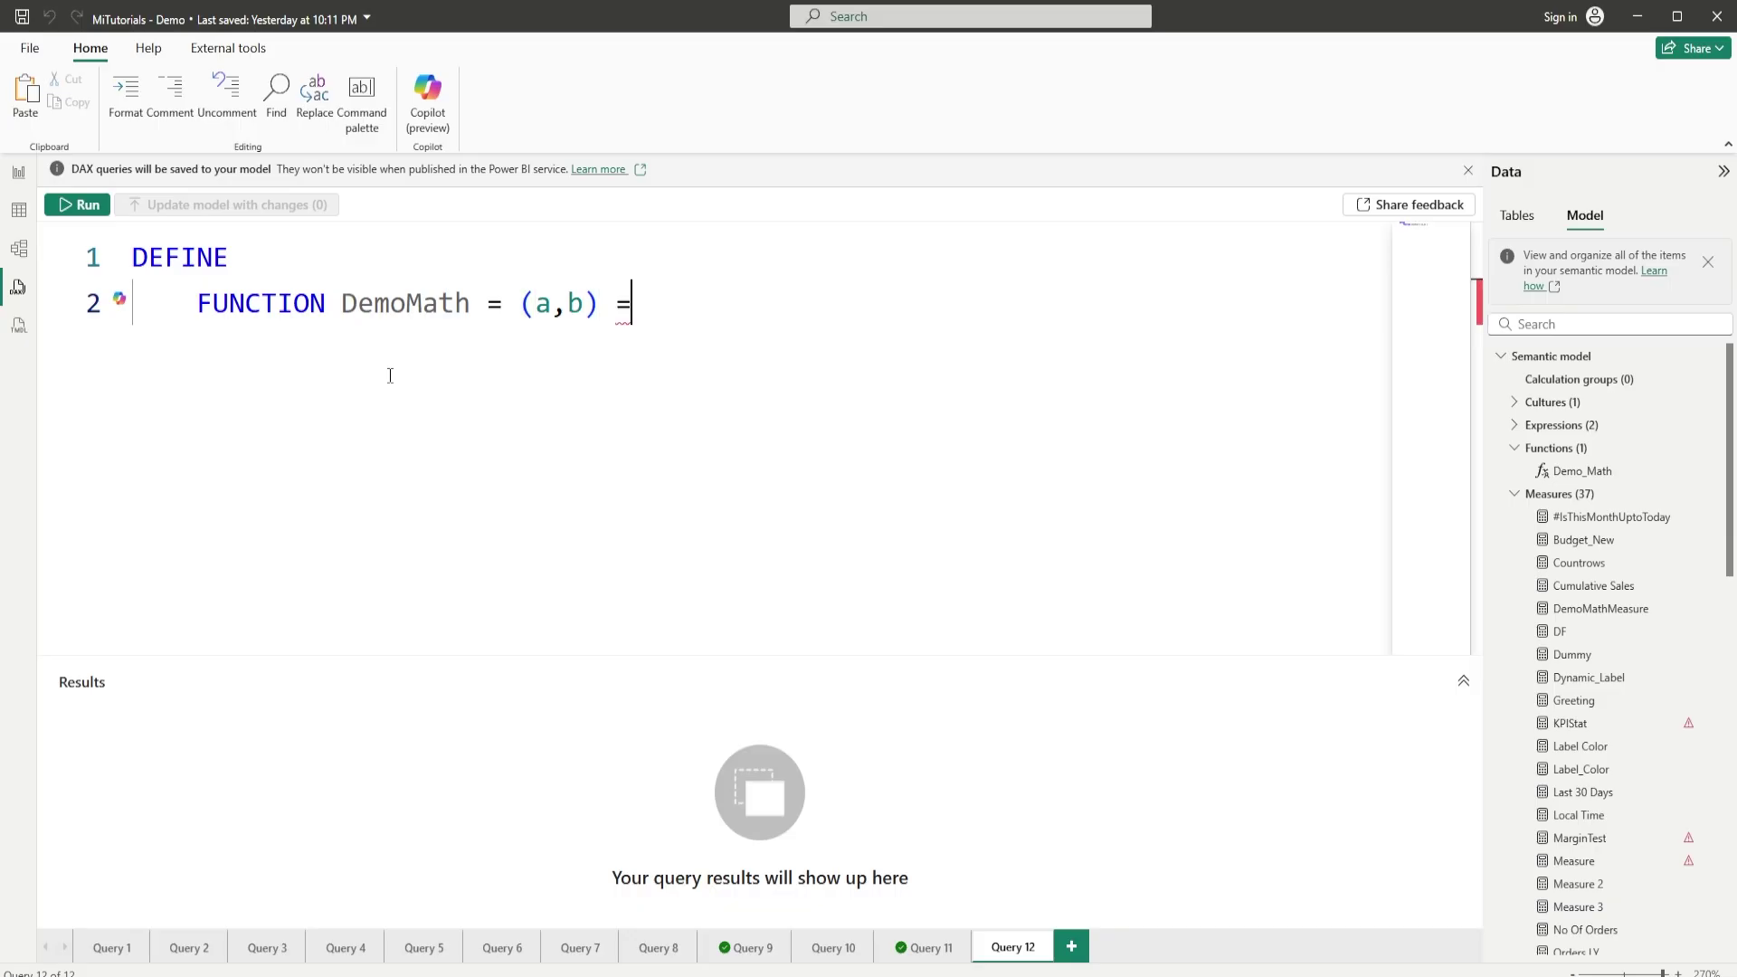
type(">")
key("Return")
type("a")
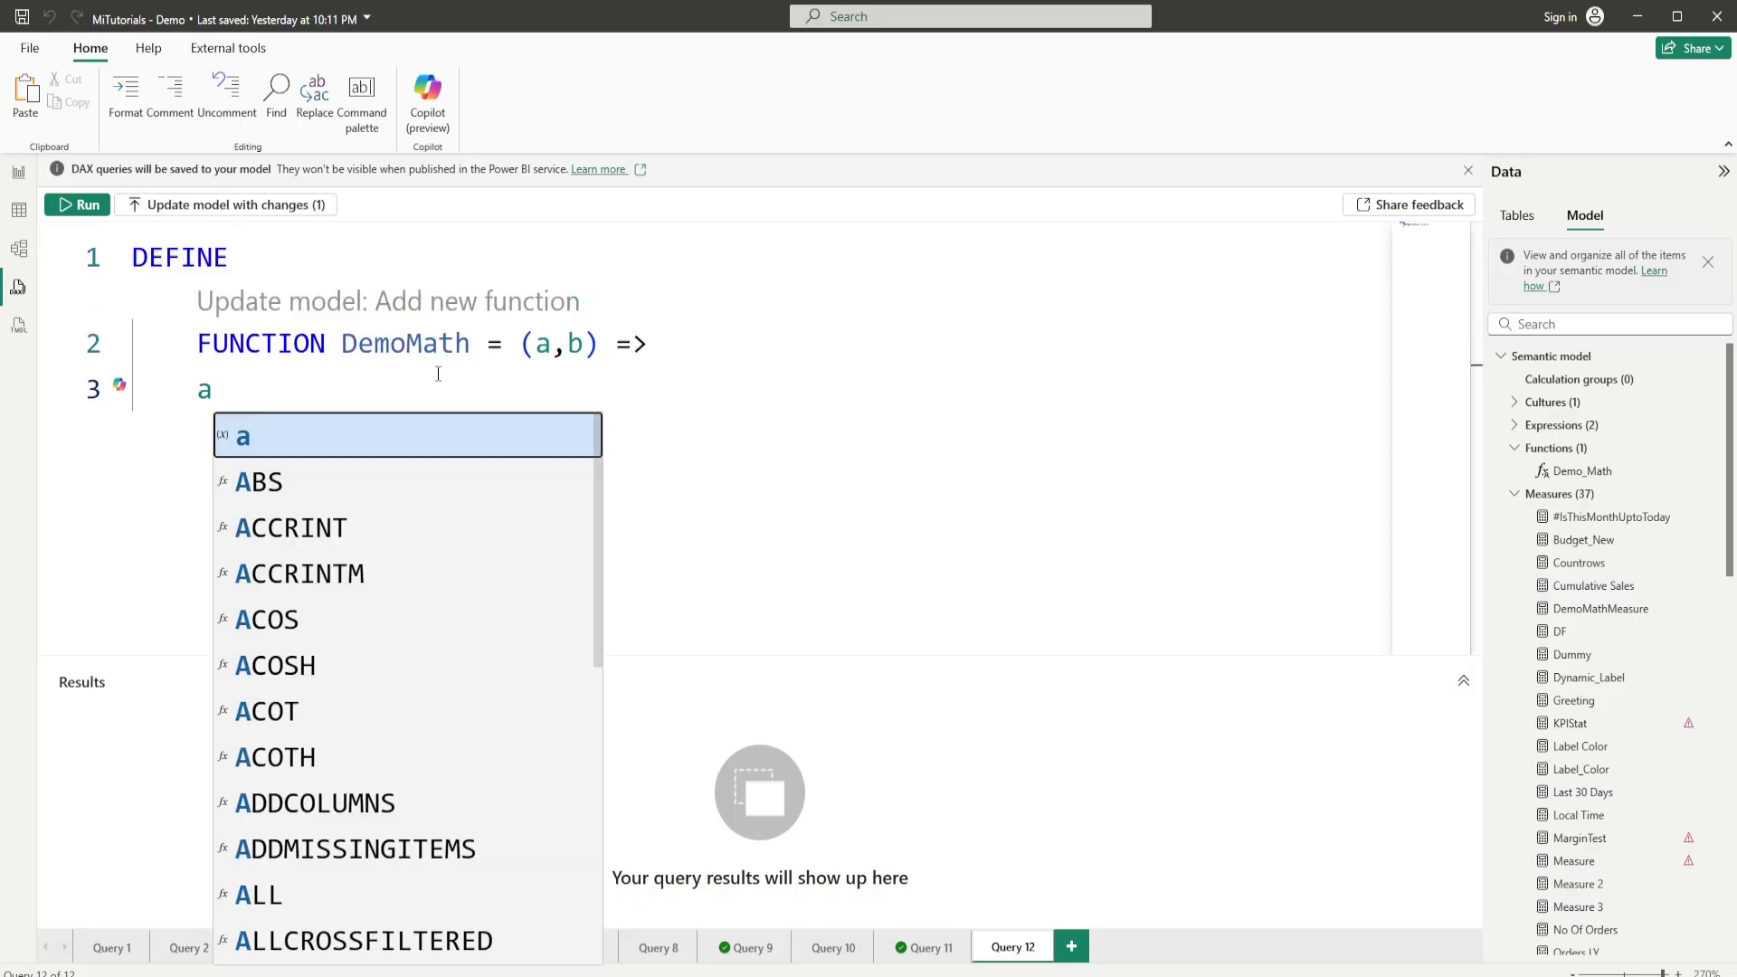
type("+b")
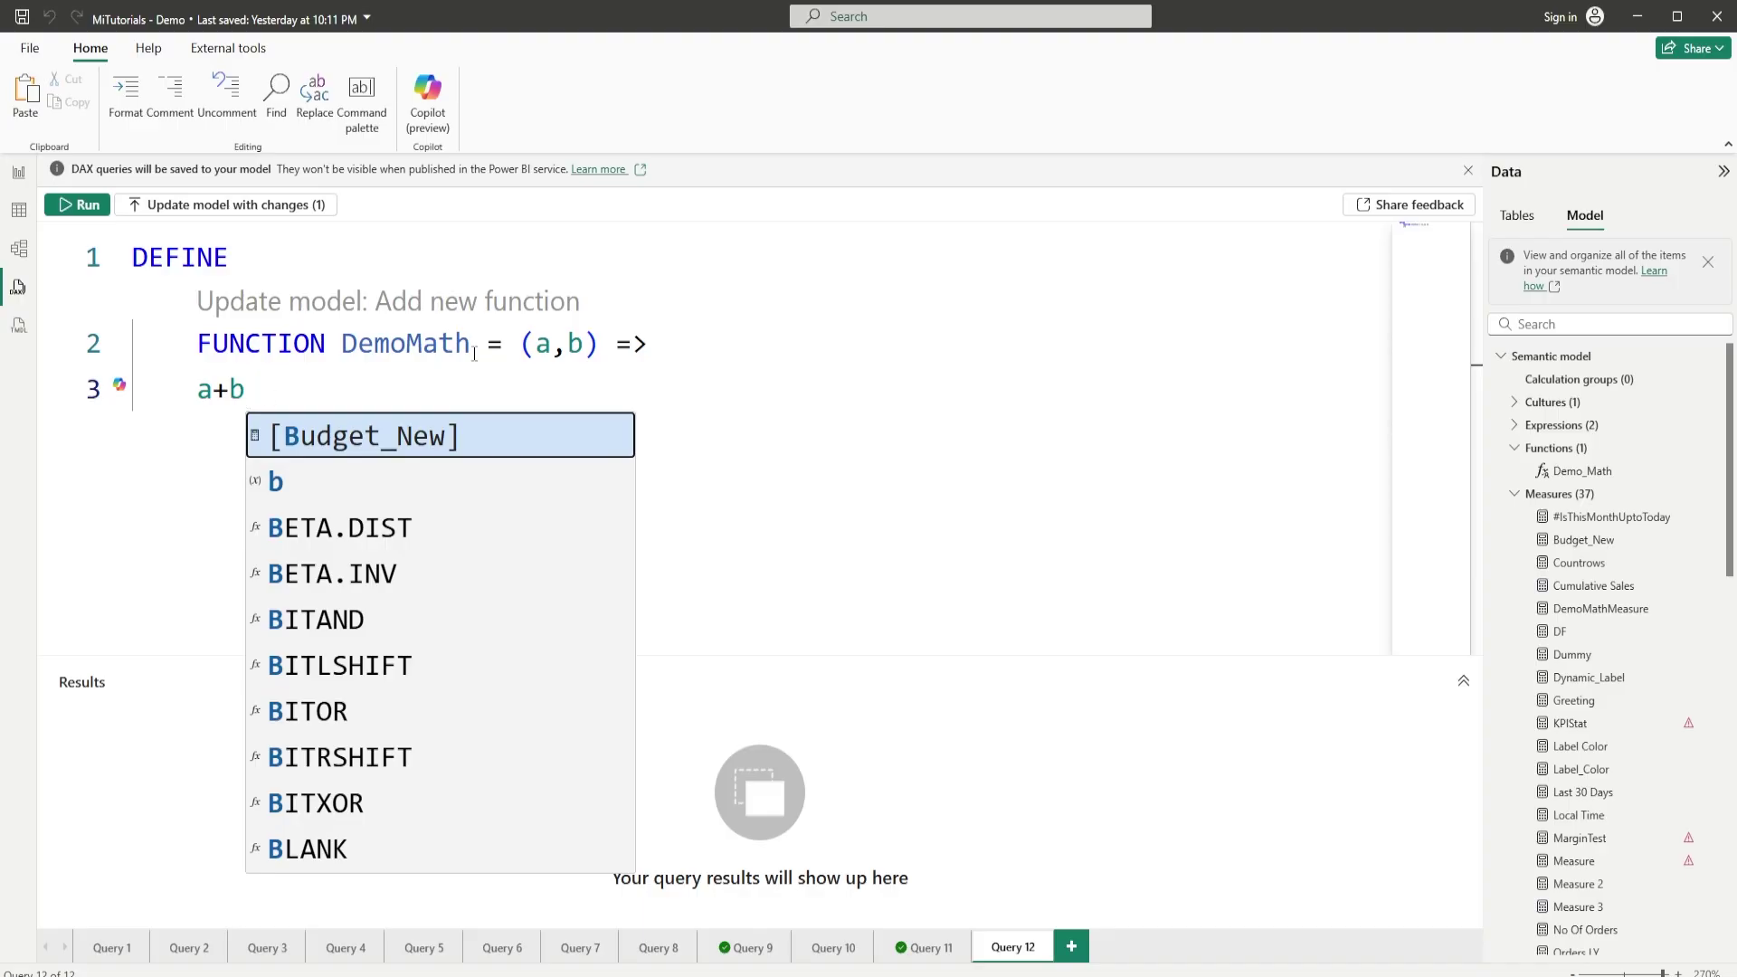
Step: Try * and / in place of the + operator in the DemoMath body and restore +
left_click(541, 347)
left_click(584, 348)
left_click(260, 396)
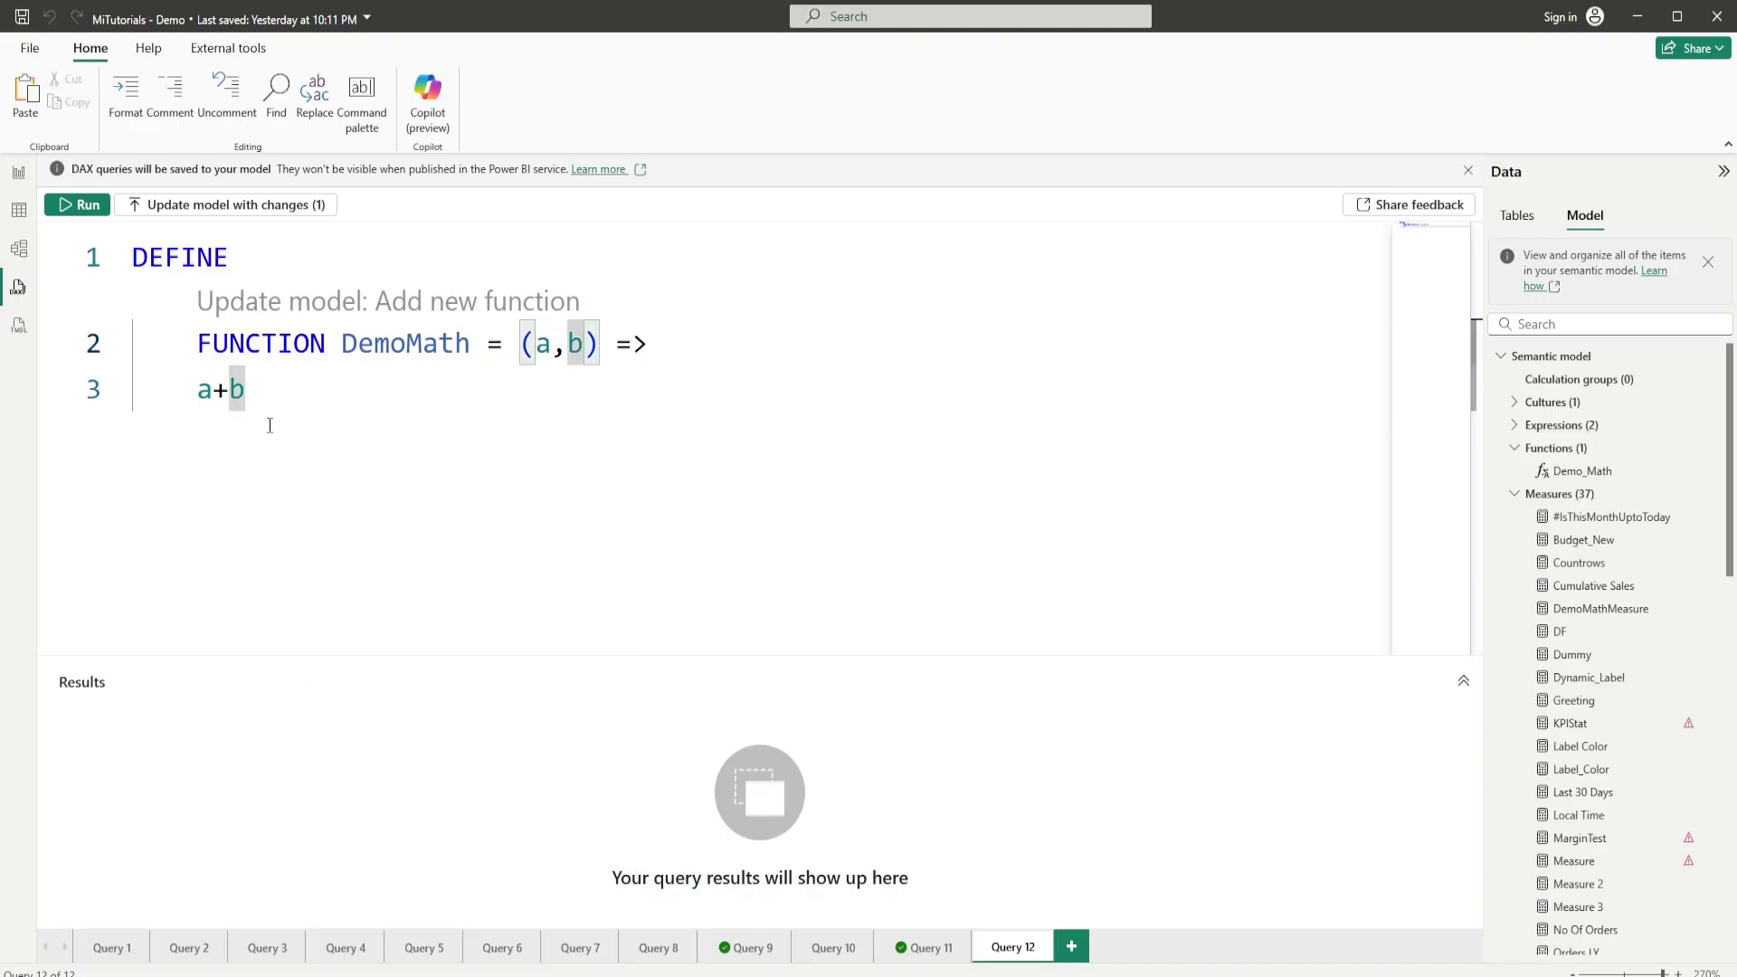
left_click_drag(213, 392, 238, 396)
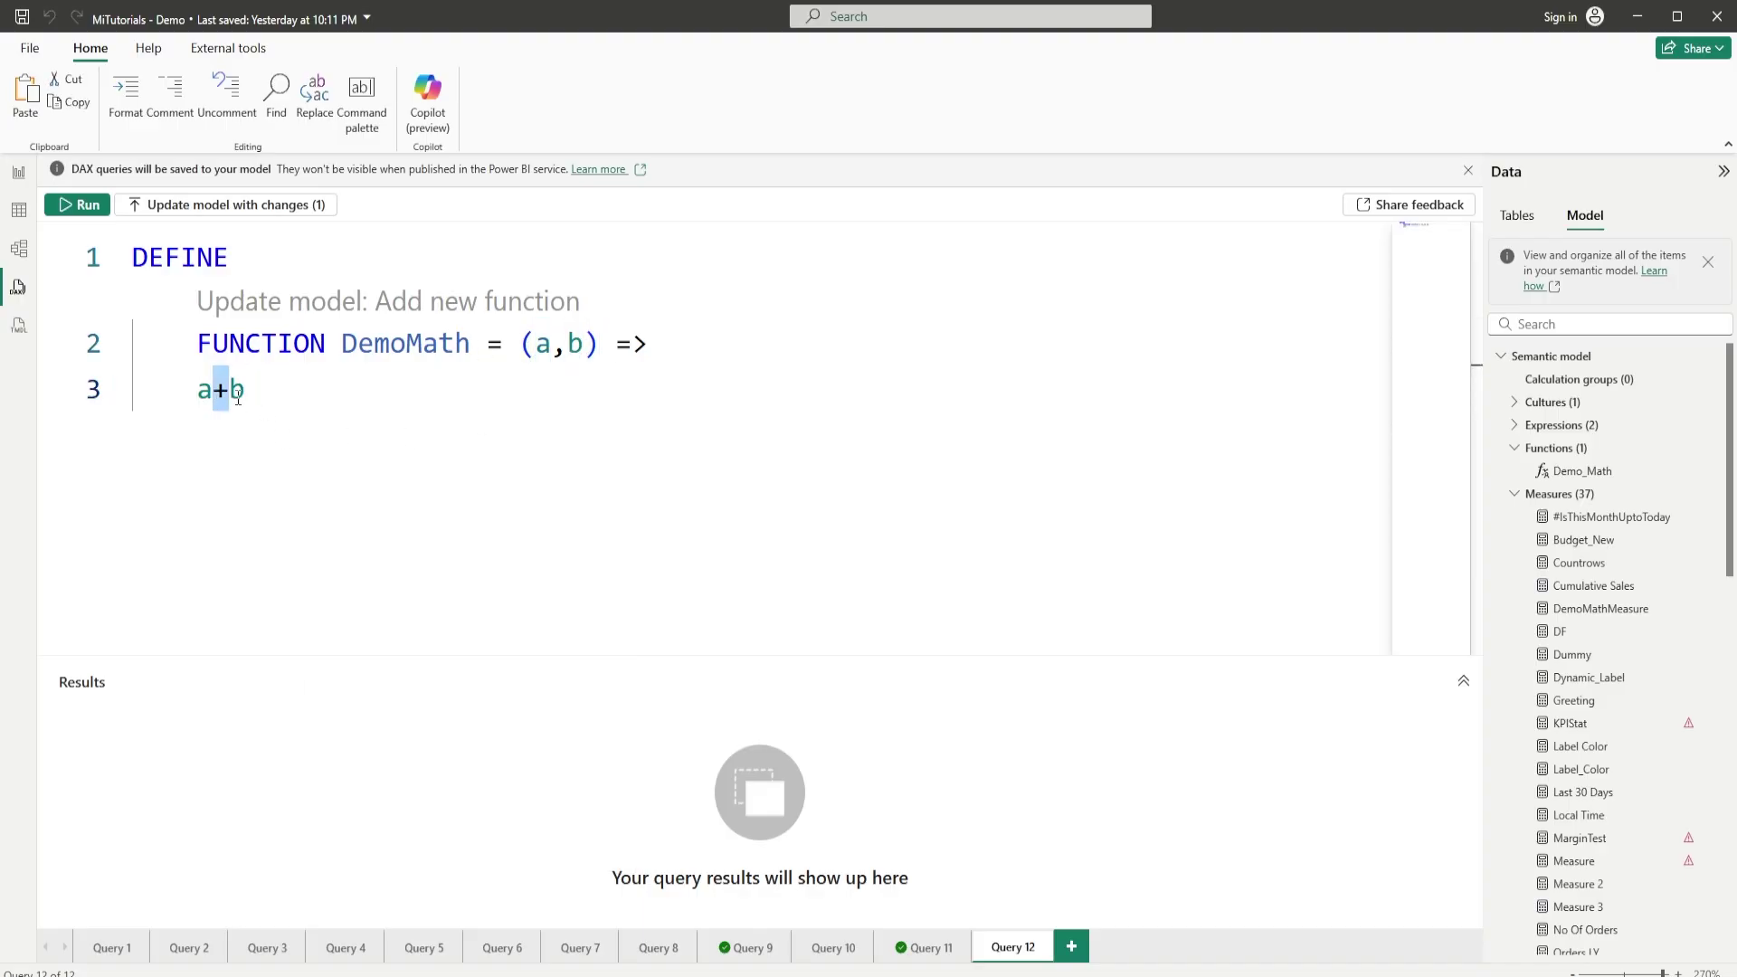
type("*")
key("BackSpace")
type("/")
key("BackSpace")
type("+")
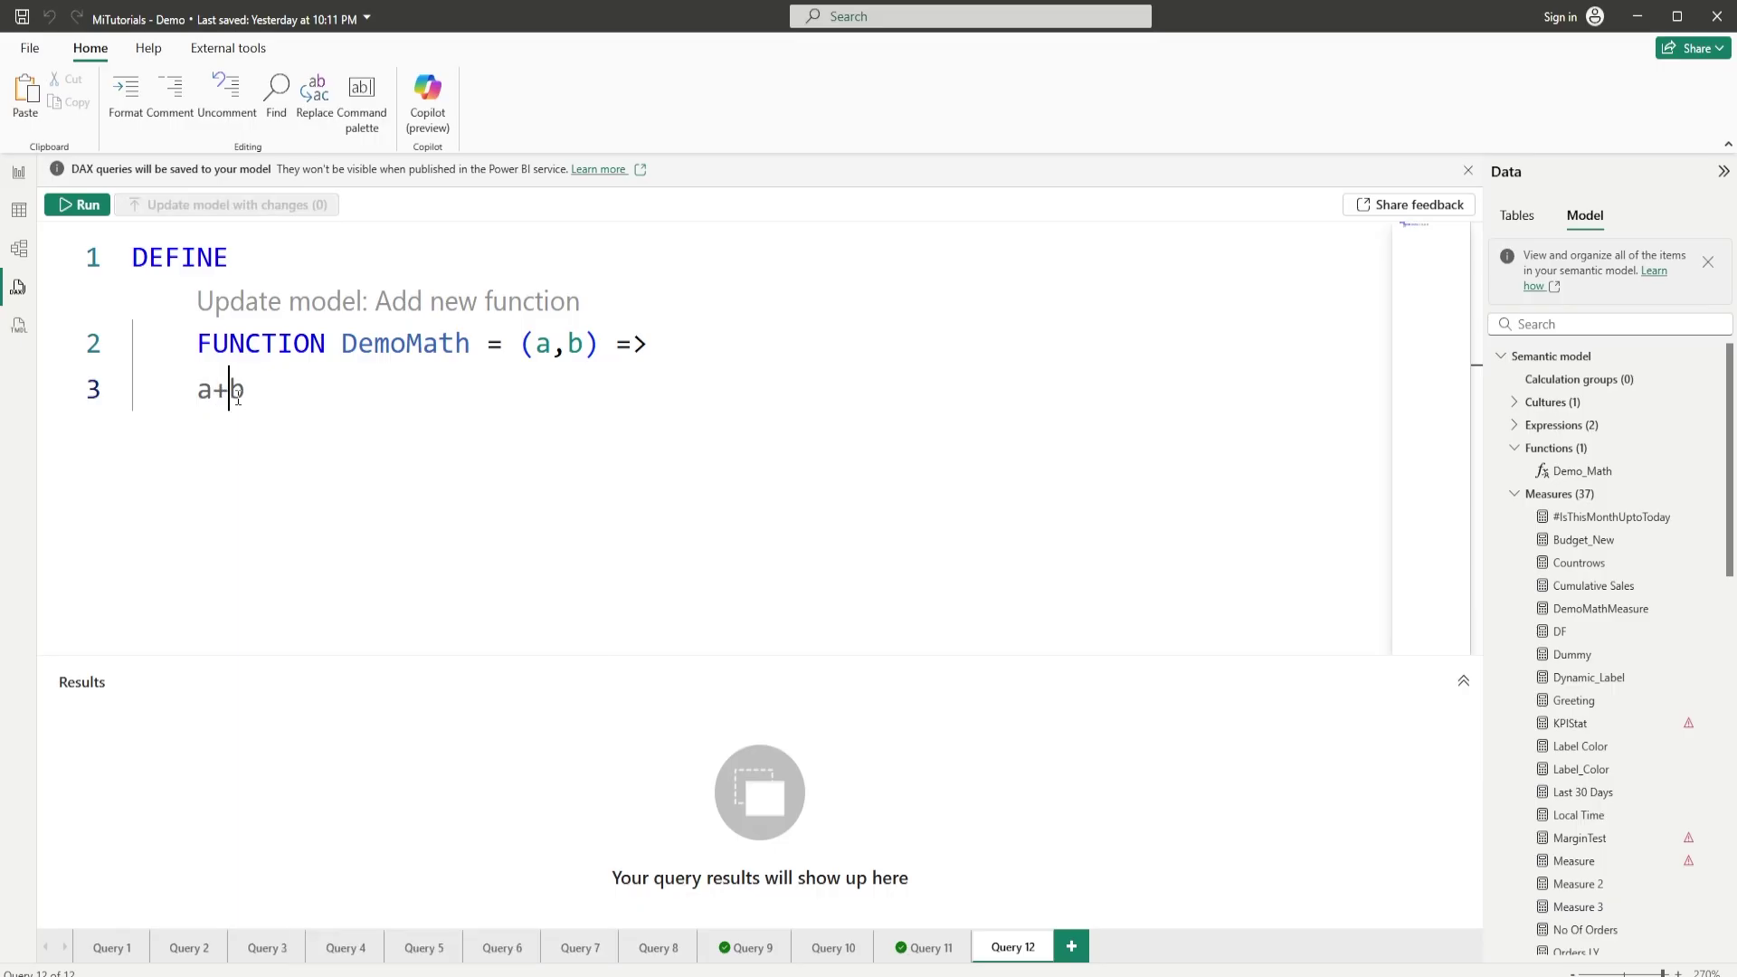
Step: Update the semantic model with the new DemoMath function and confirm the change
key("Right")
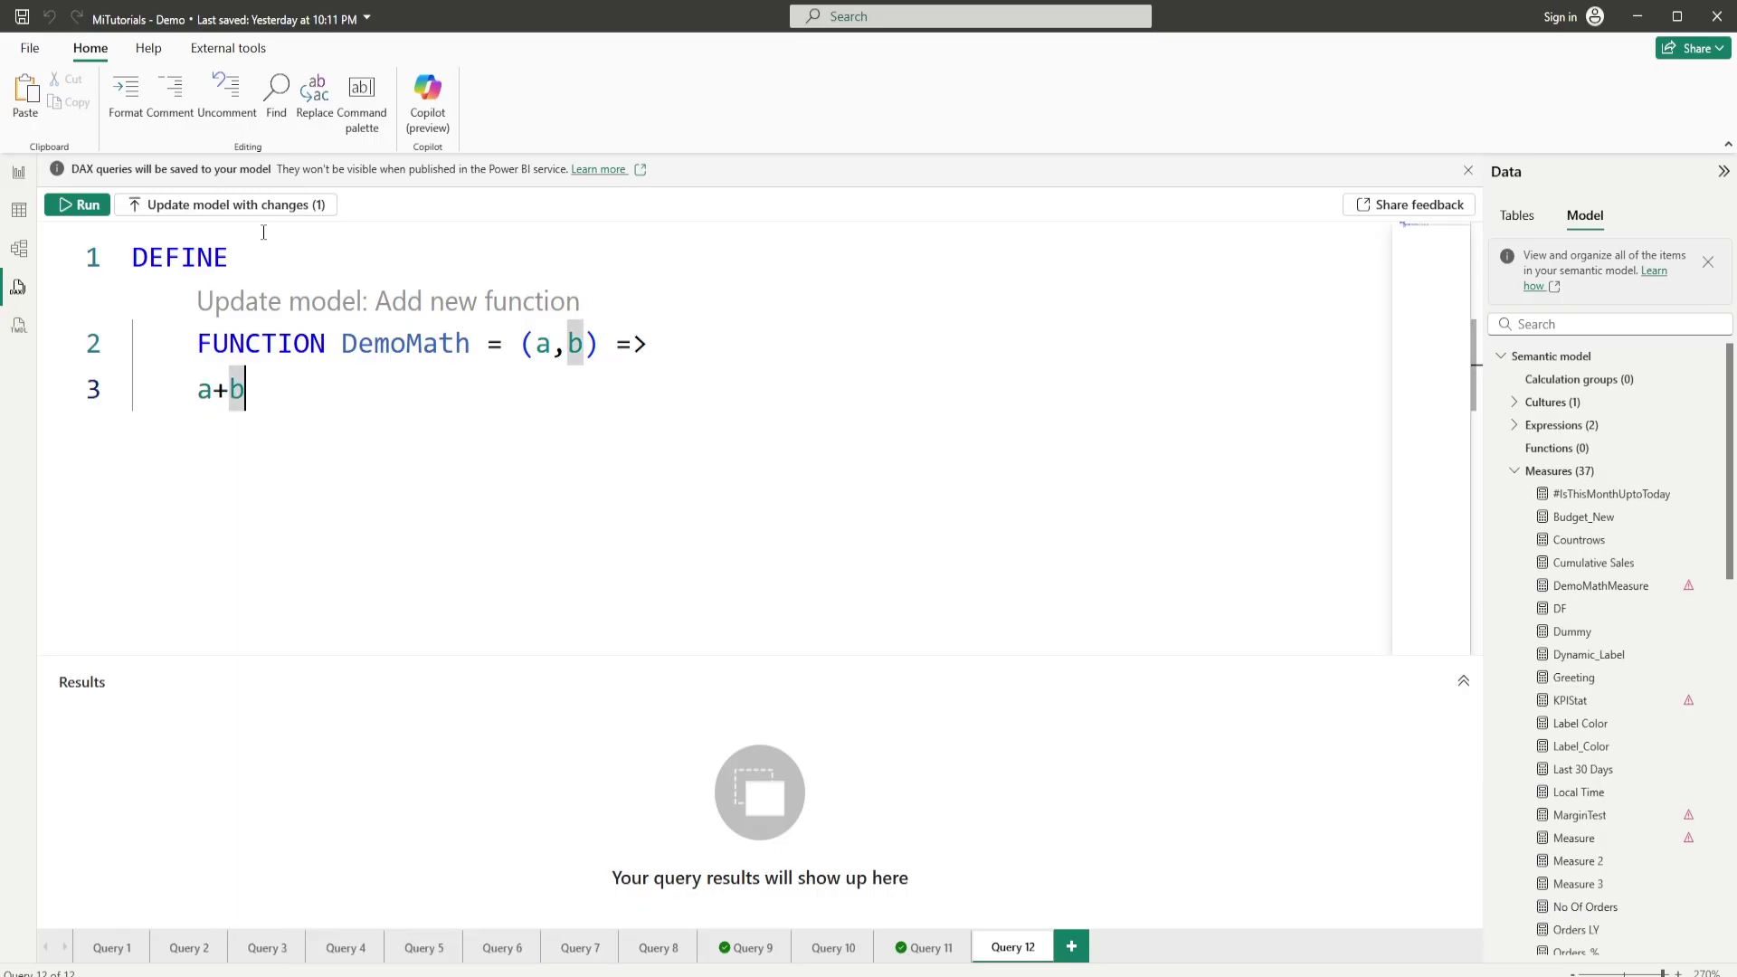
left_click(208, 206)
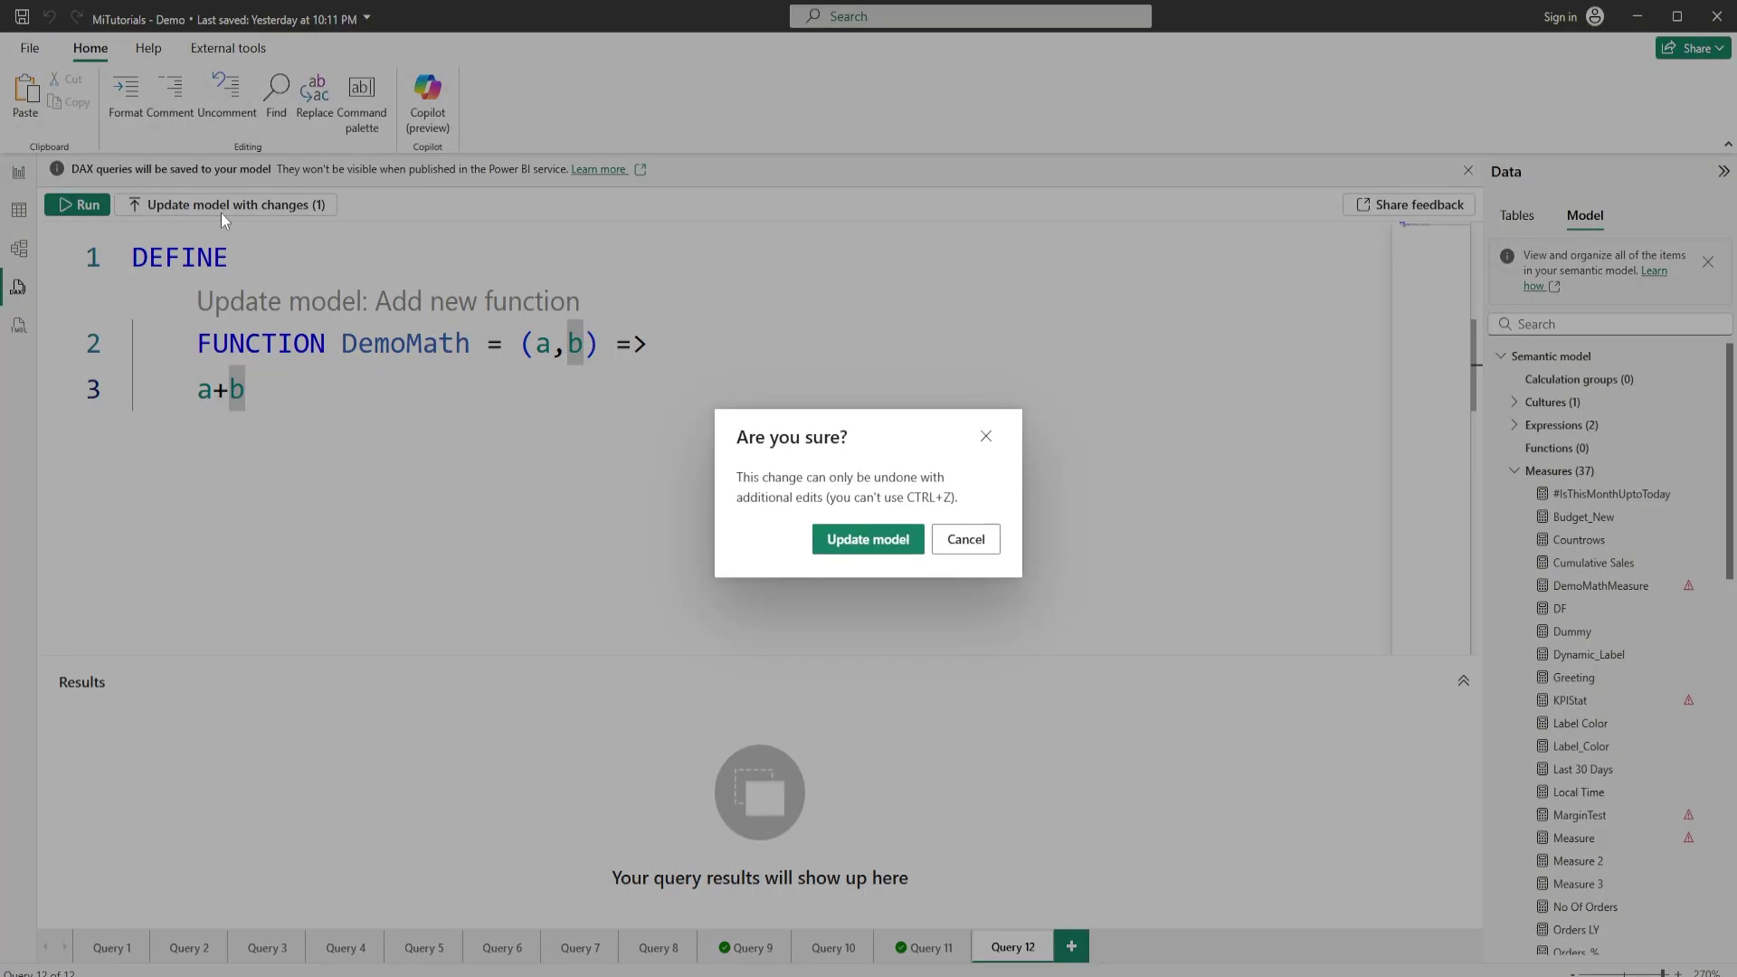
left_click(862, 539)
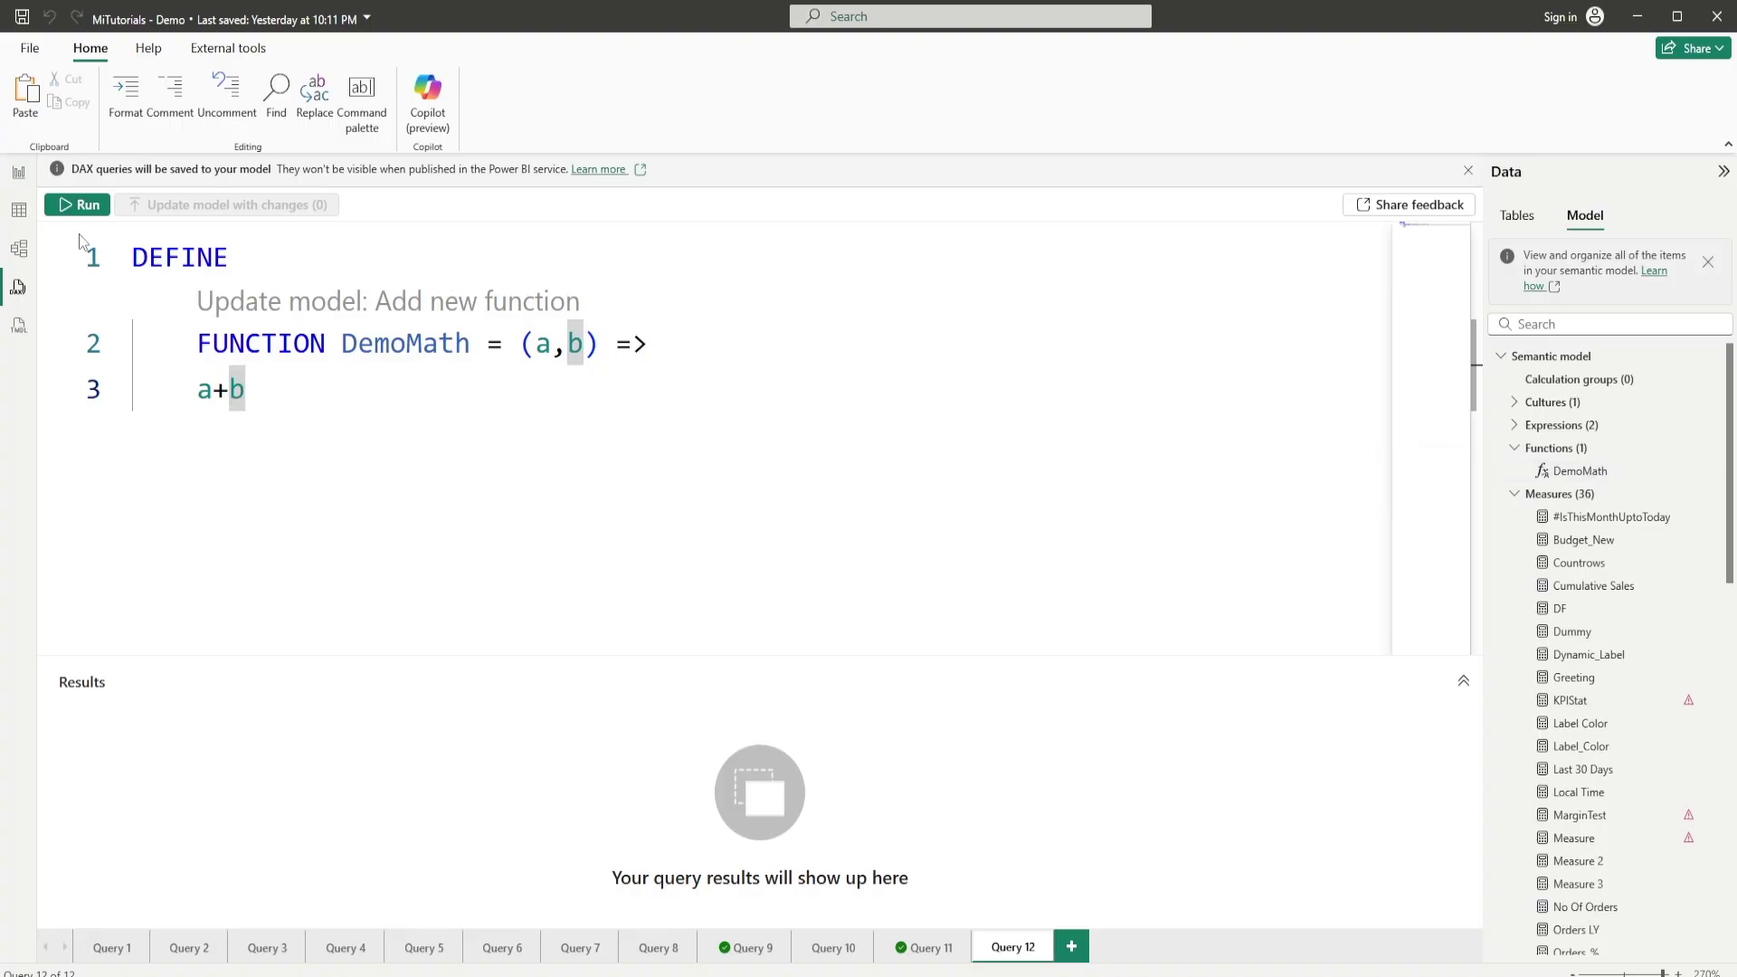
Step: Switch to the report view, add a new measure to the CategoryBudgets table and enlarge the formula text
left_click(18, 172)
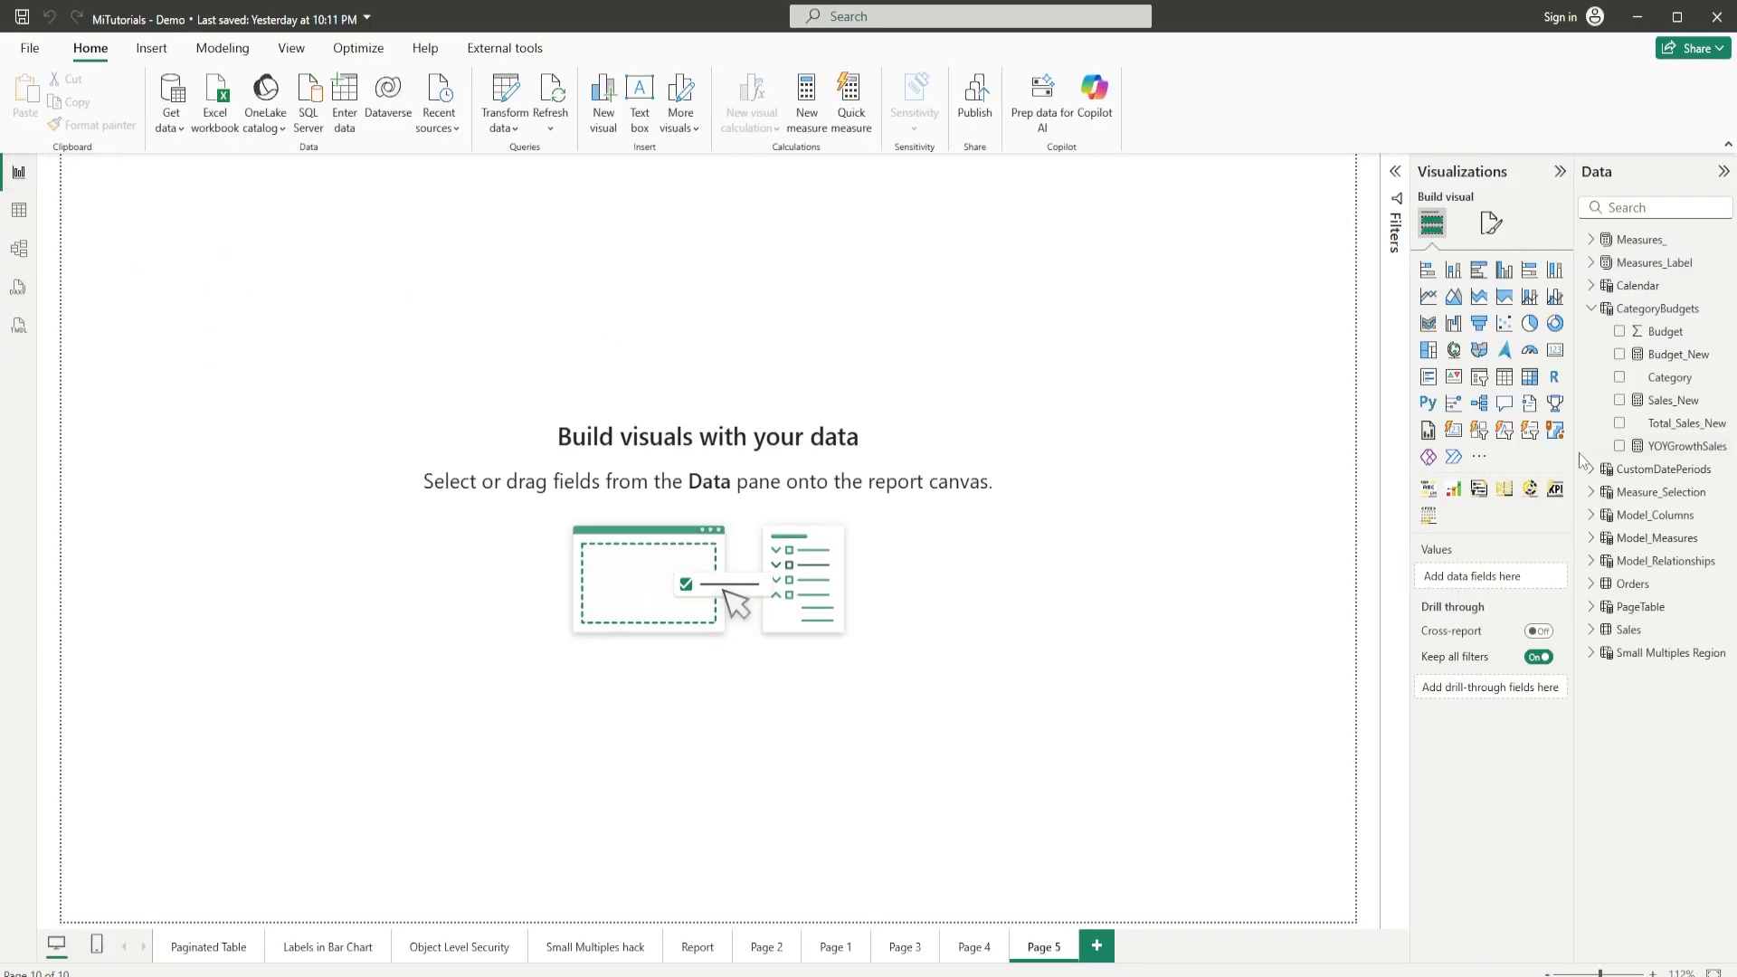
left_click(1717, 309)
left_click(1725, 309)
left_click(1674, 344)
scroll(266, 173, "up", 3)
Step: Define the new measure as DemoMath = DemoMath(10,10) and commit the formula
type("Dem")
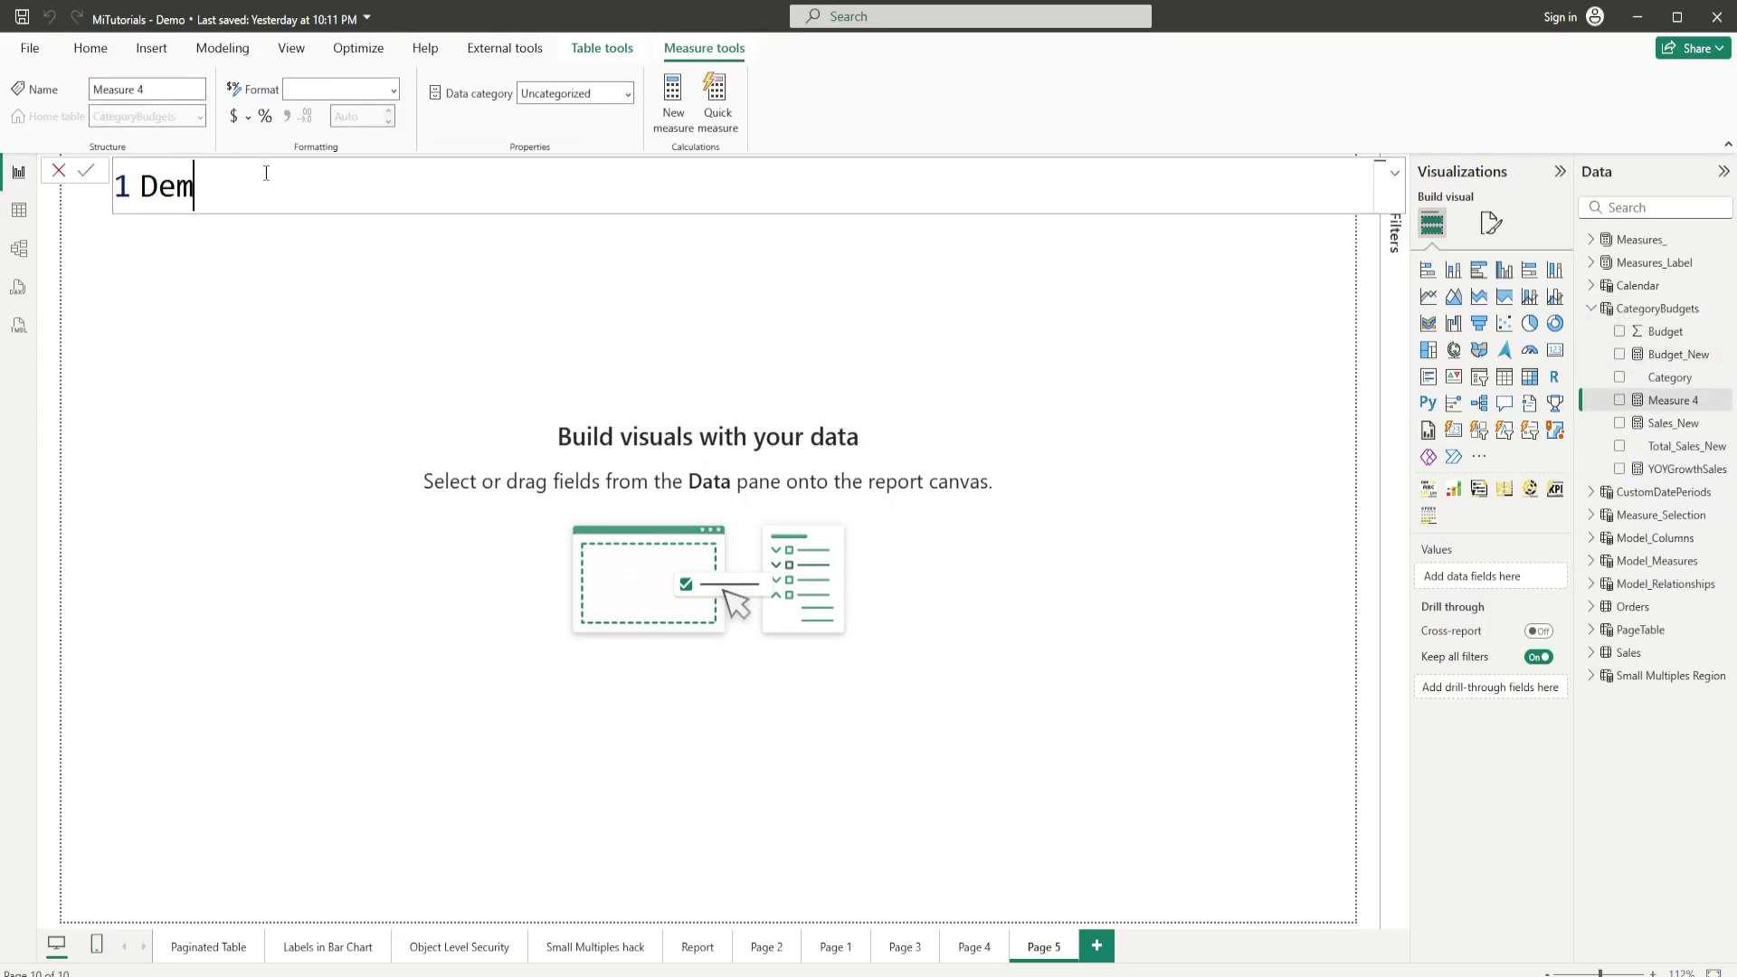
type("oMath =")
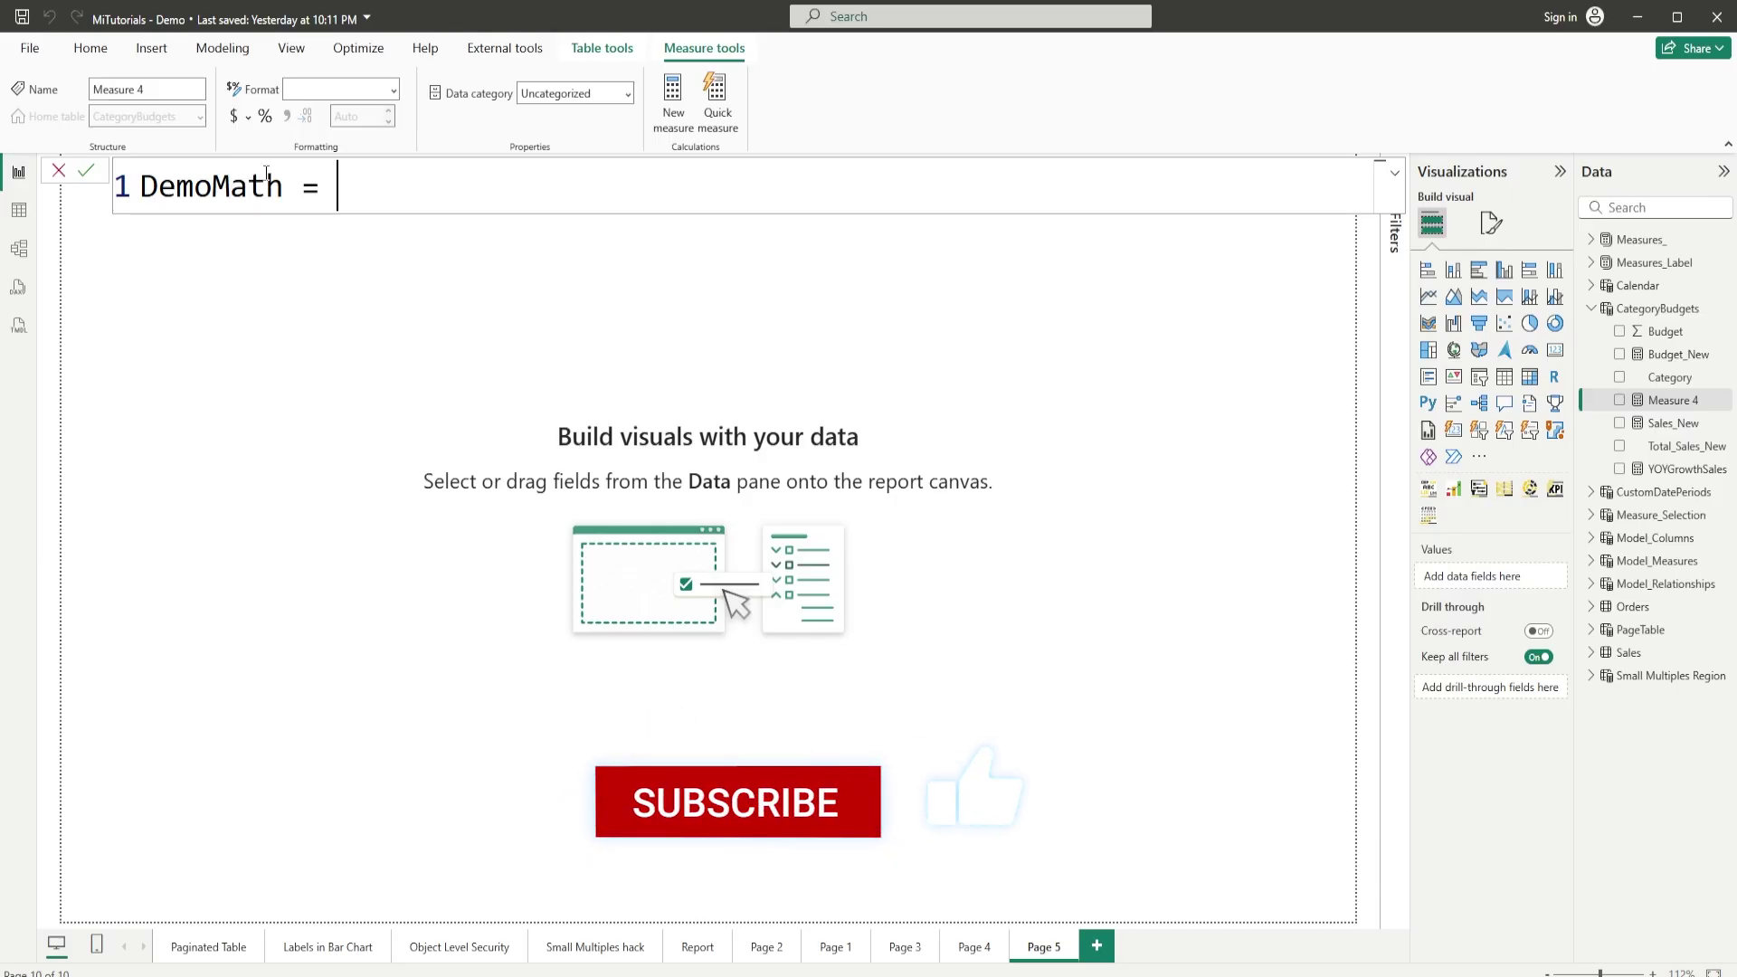
type(" Demo")
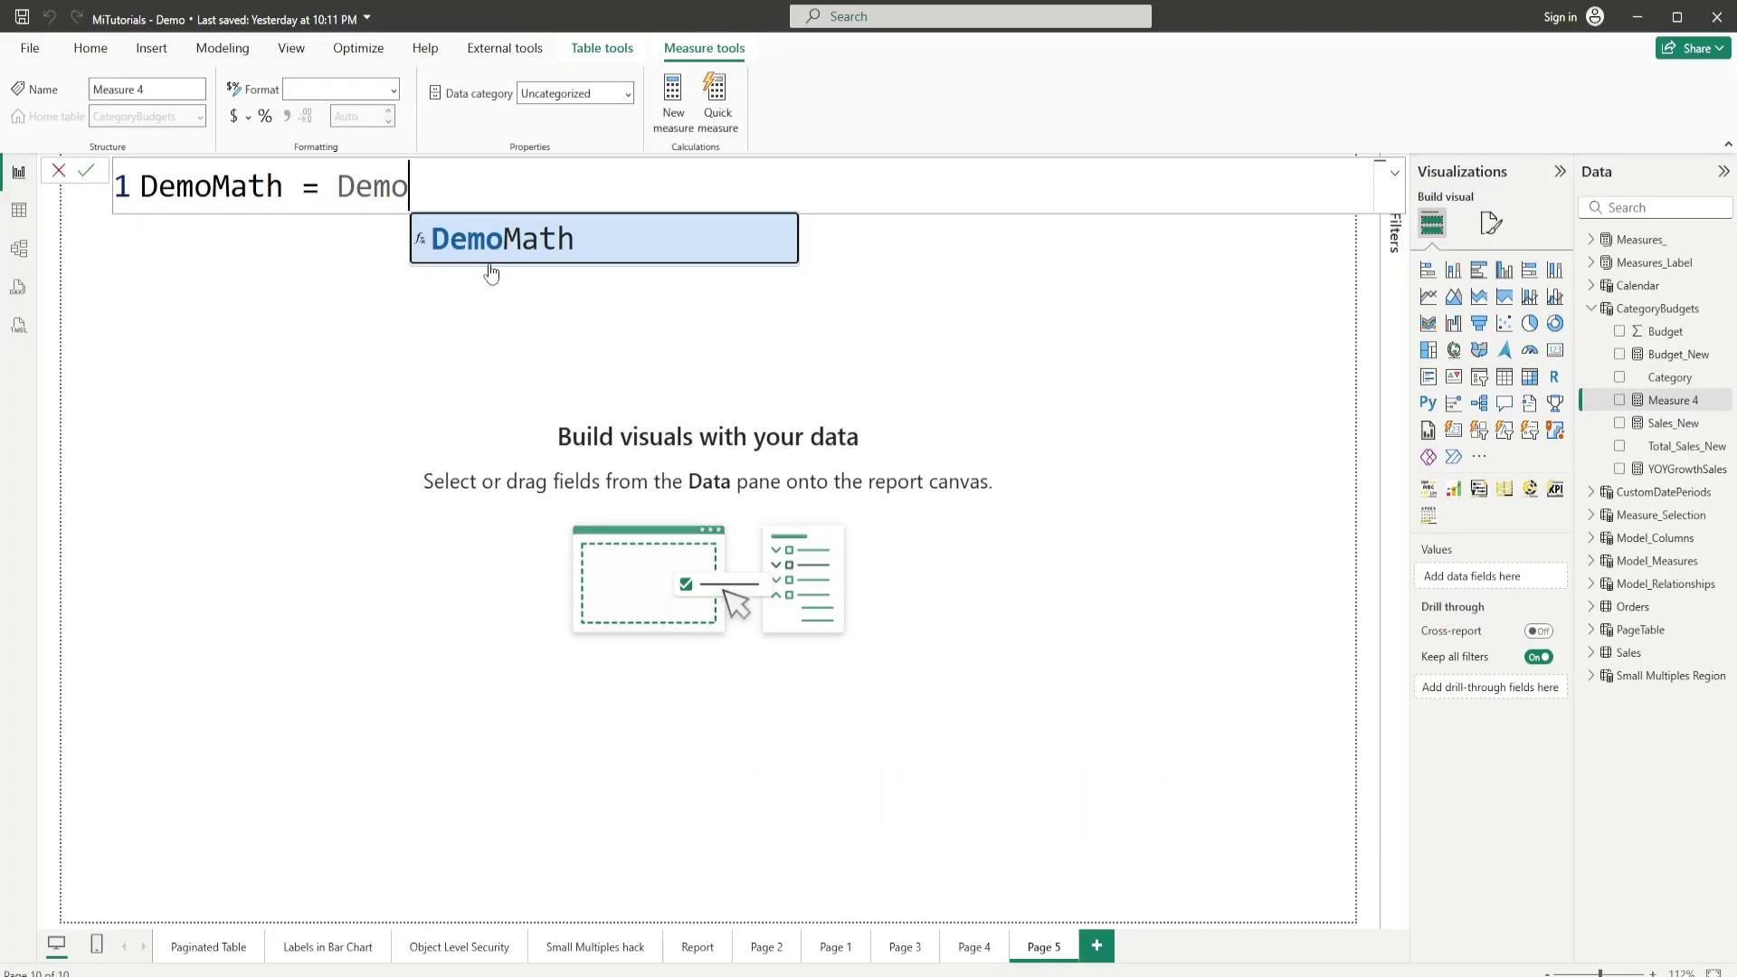
left_click(502, 260)
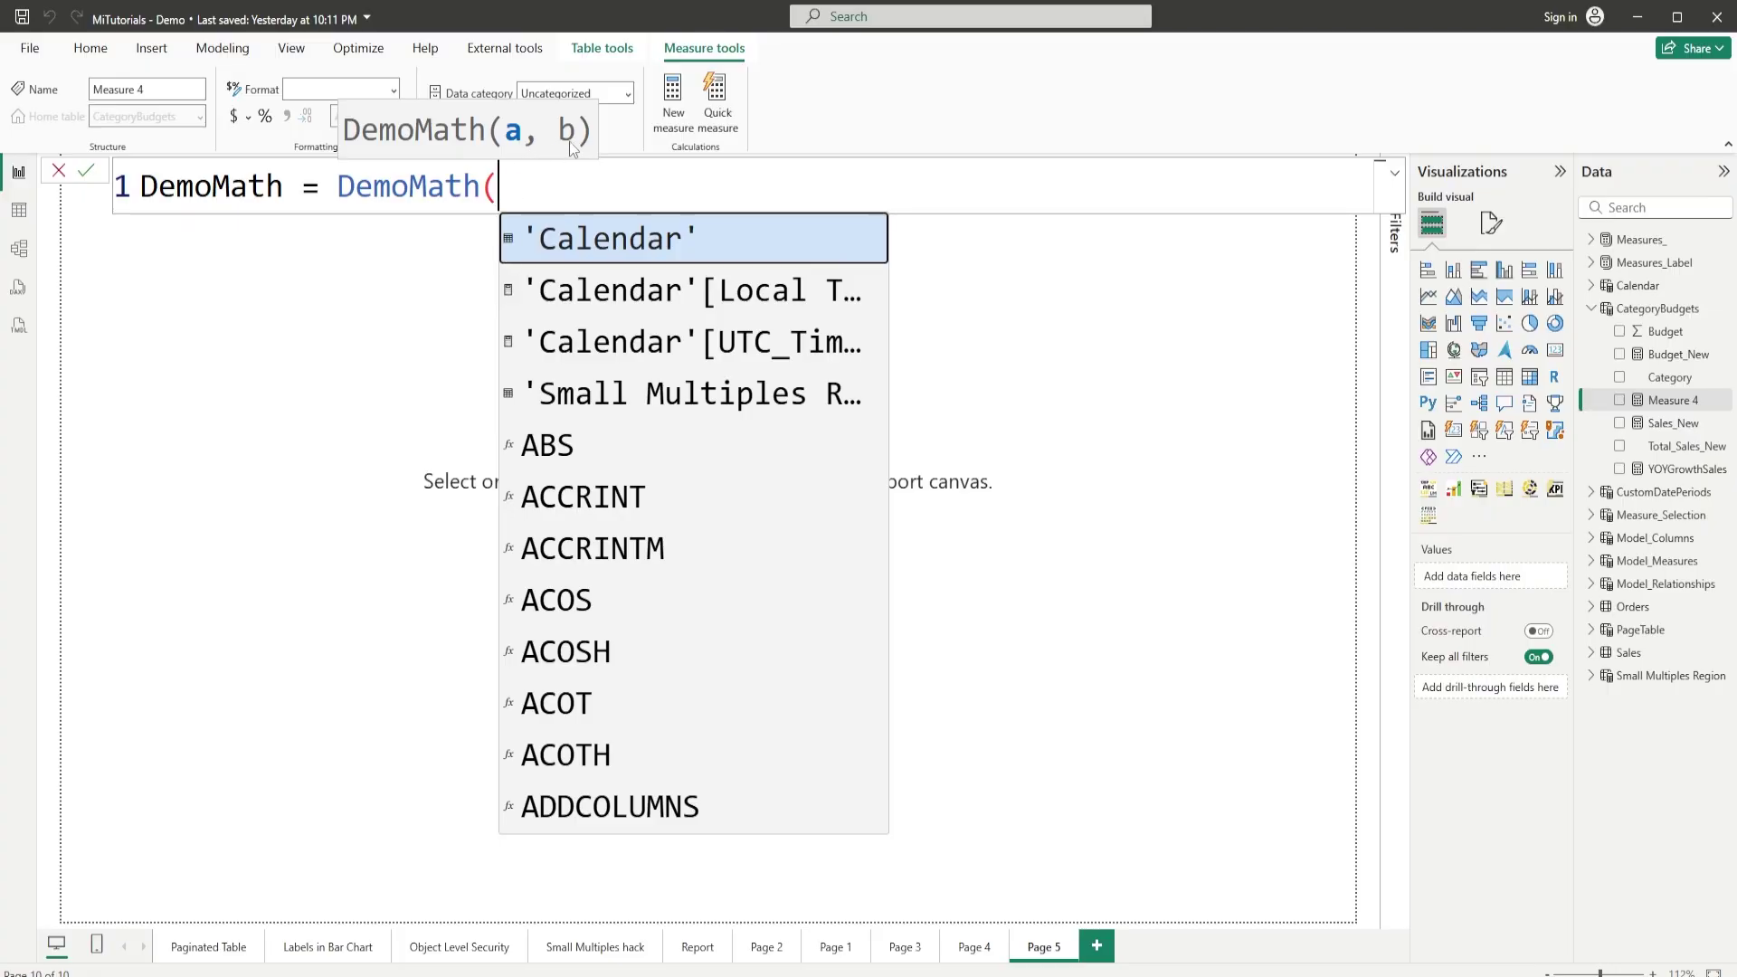
type("10,10)")
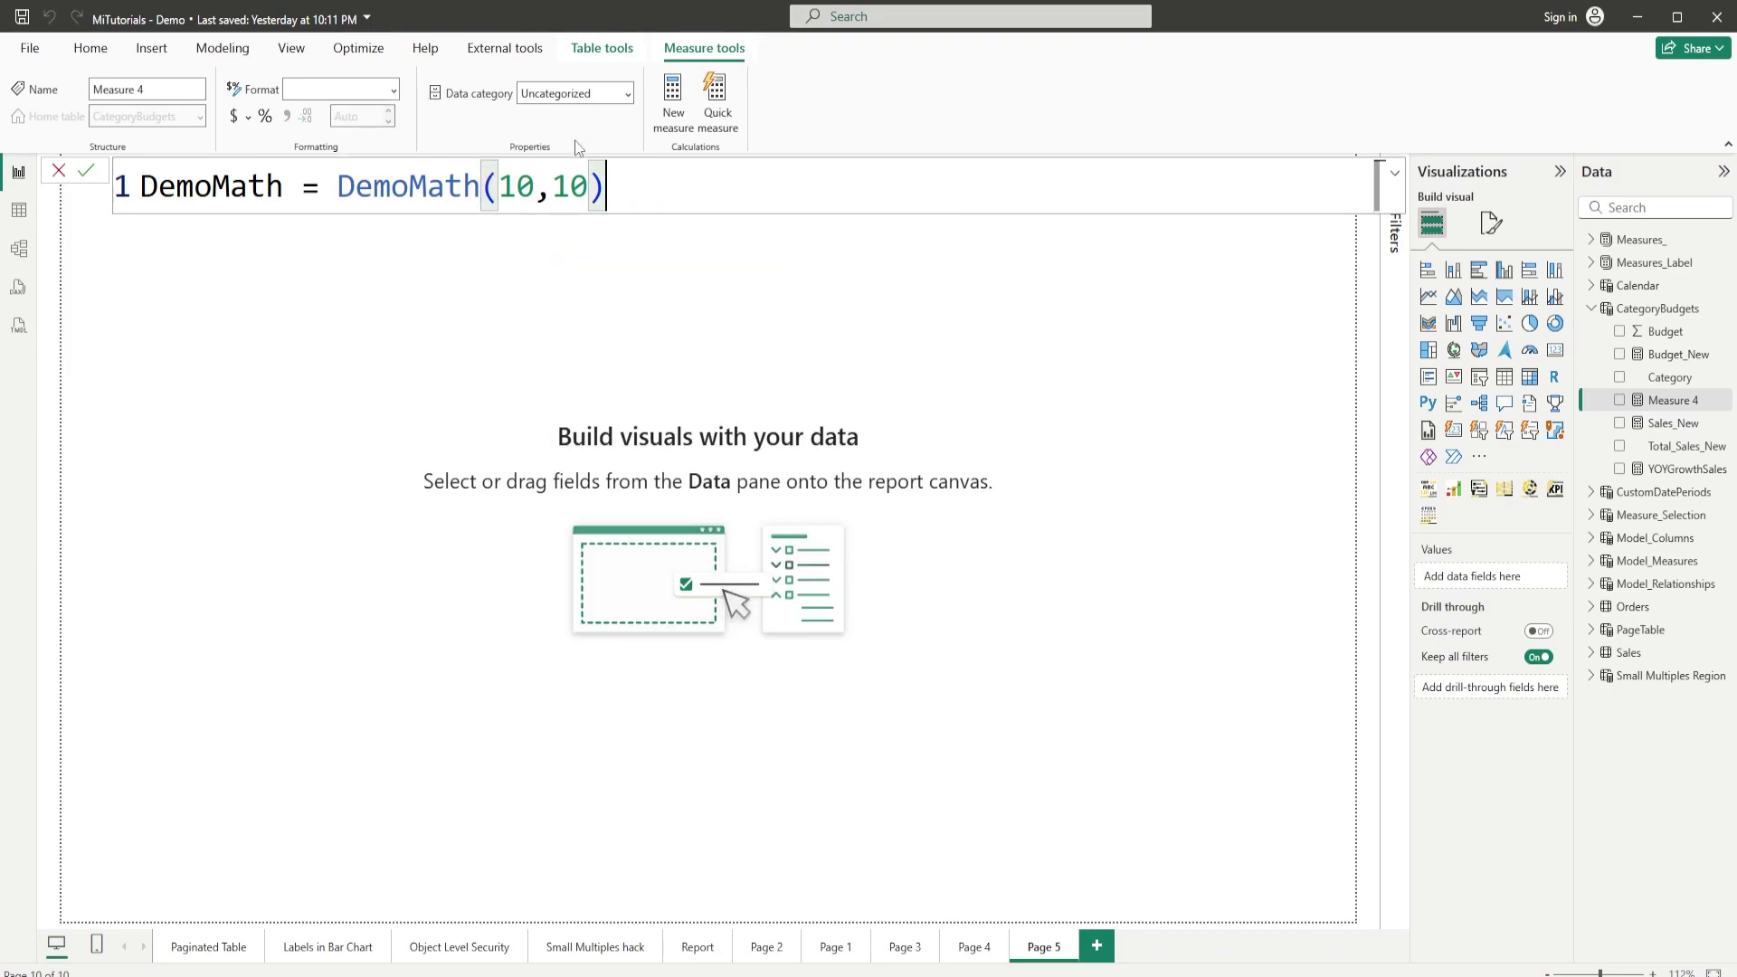
key("Return")
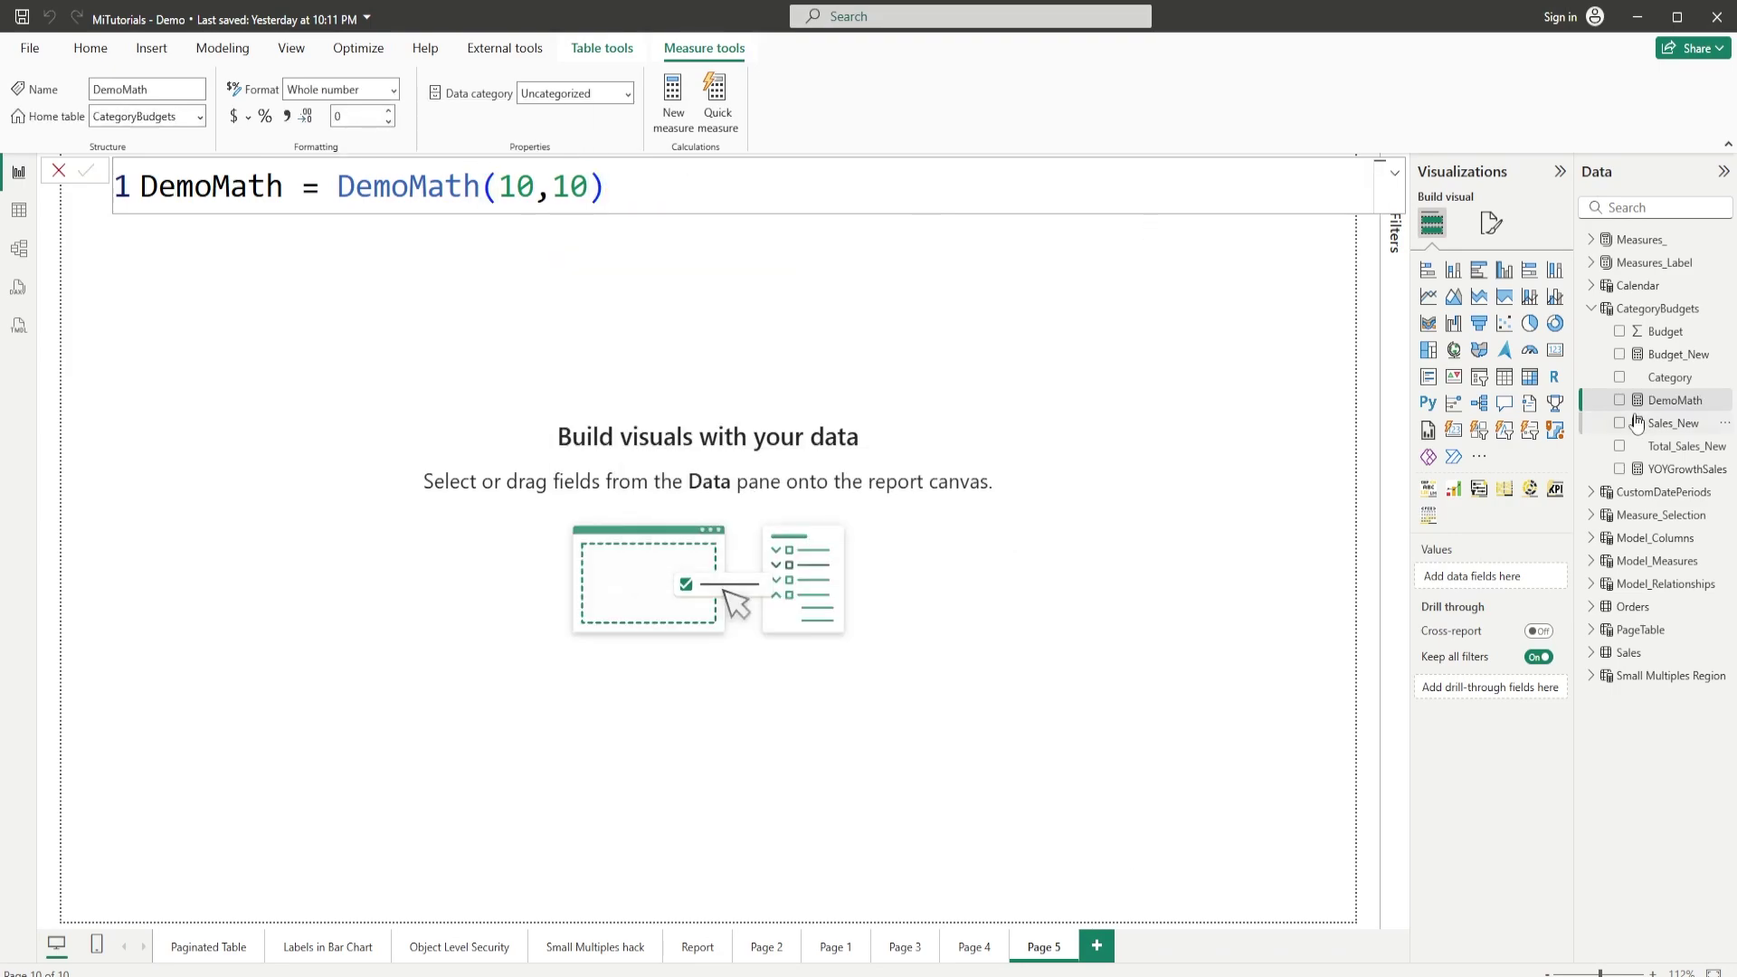
Step: Place the DemoMath measure on the empty report page and show it as a card visual
left_click_drag(1678, 402, 643, 432)
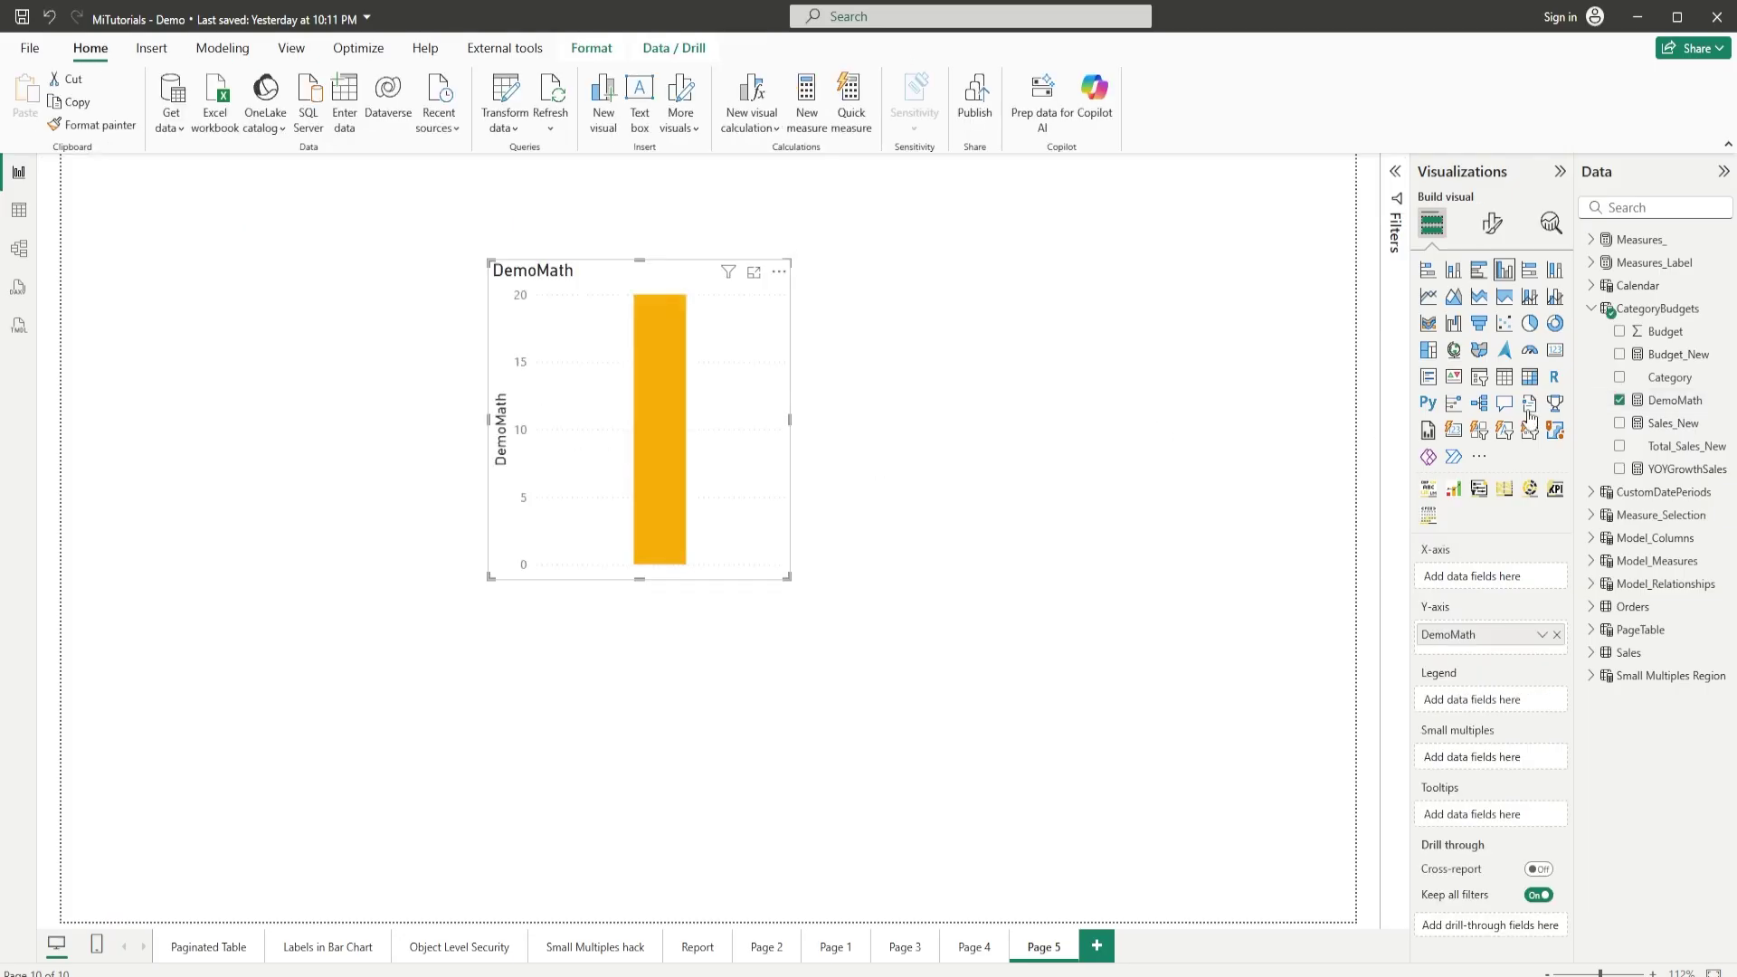
left_click(1555, 350)
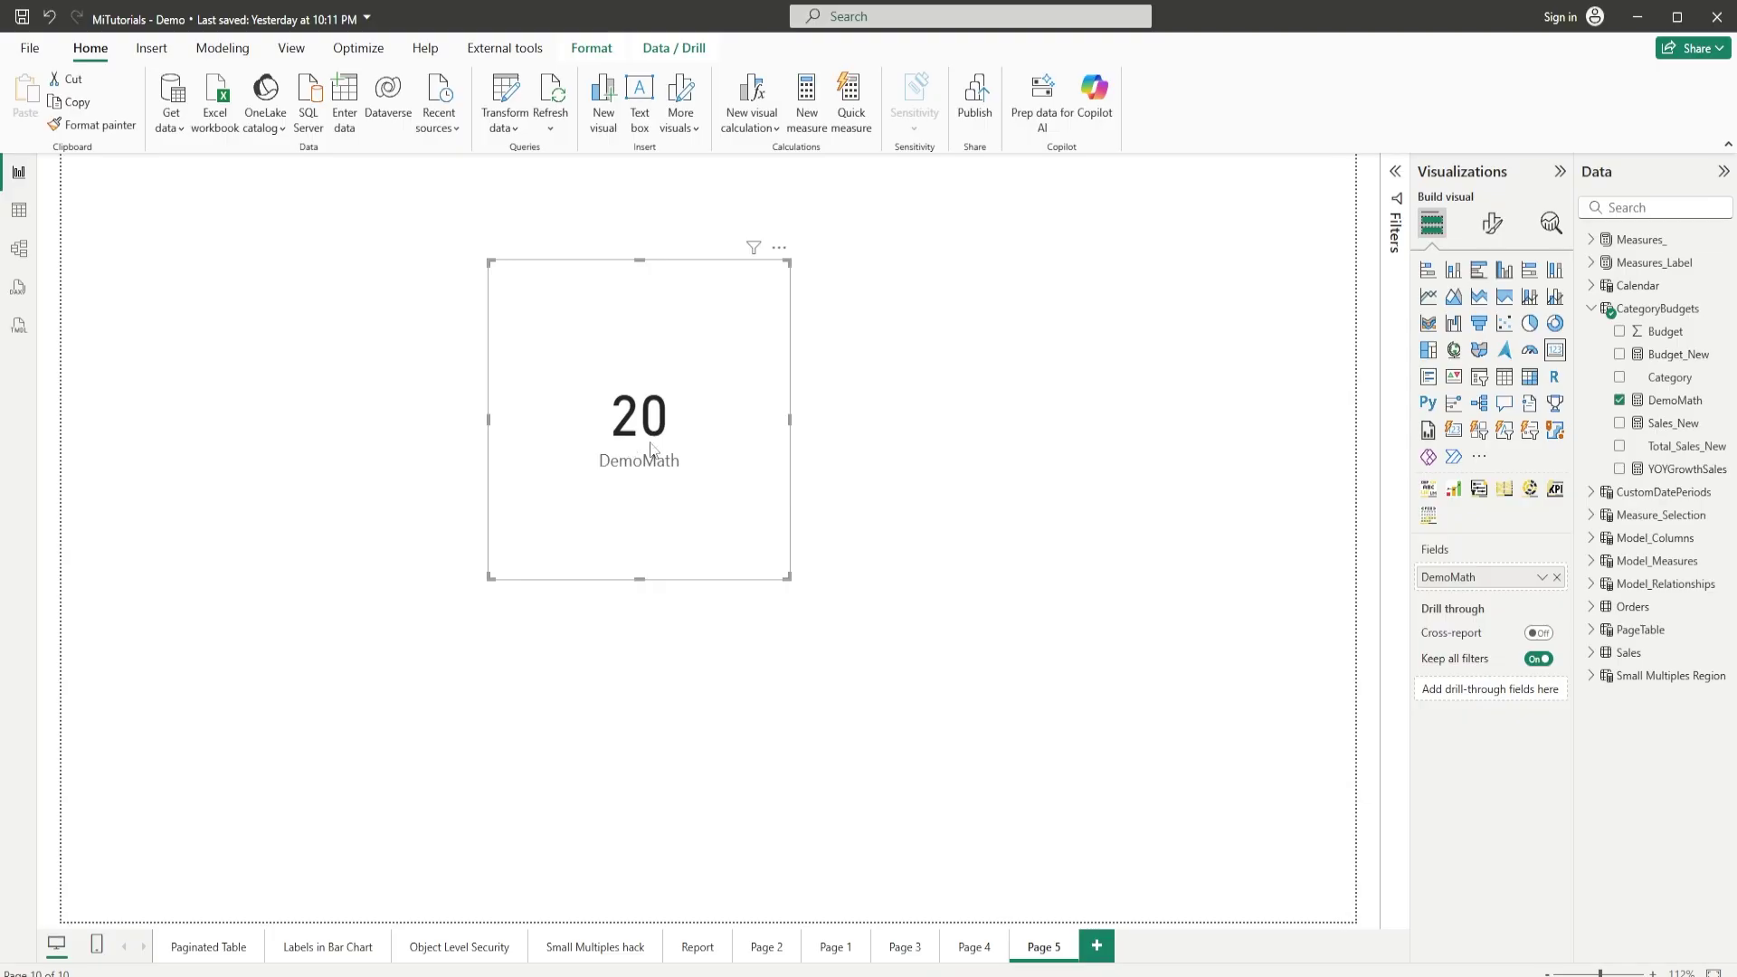
Step: Change the second argument of the DemoMath measure's function call to 100 and commit the formula
left_click(1675, 400)
left_click(577, 185)
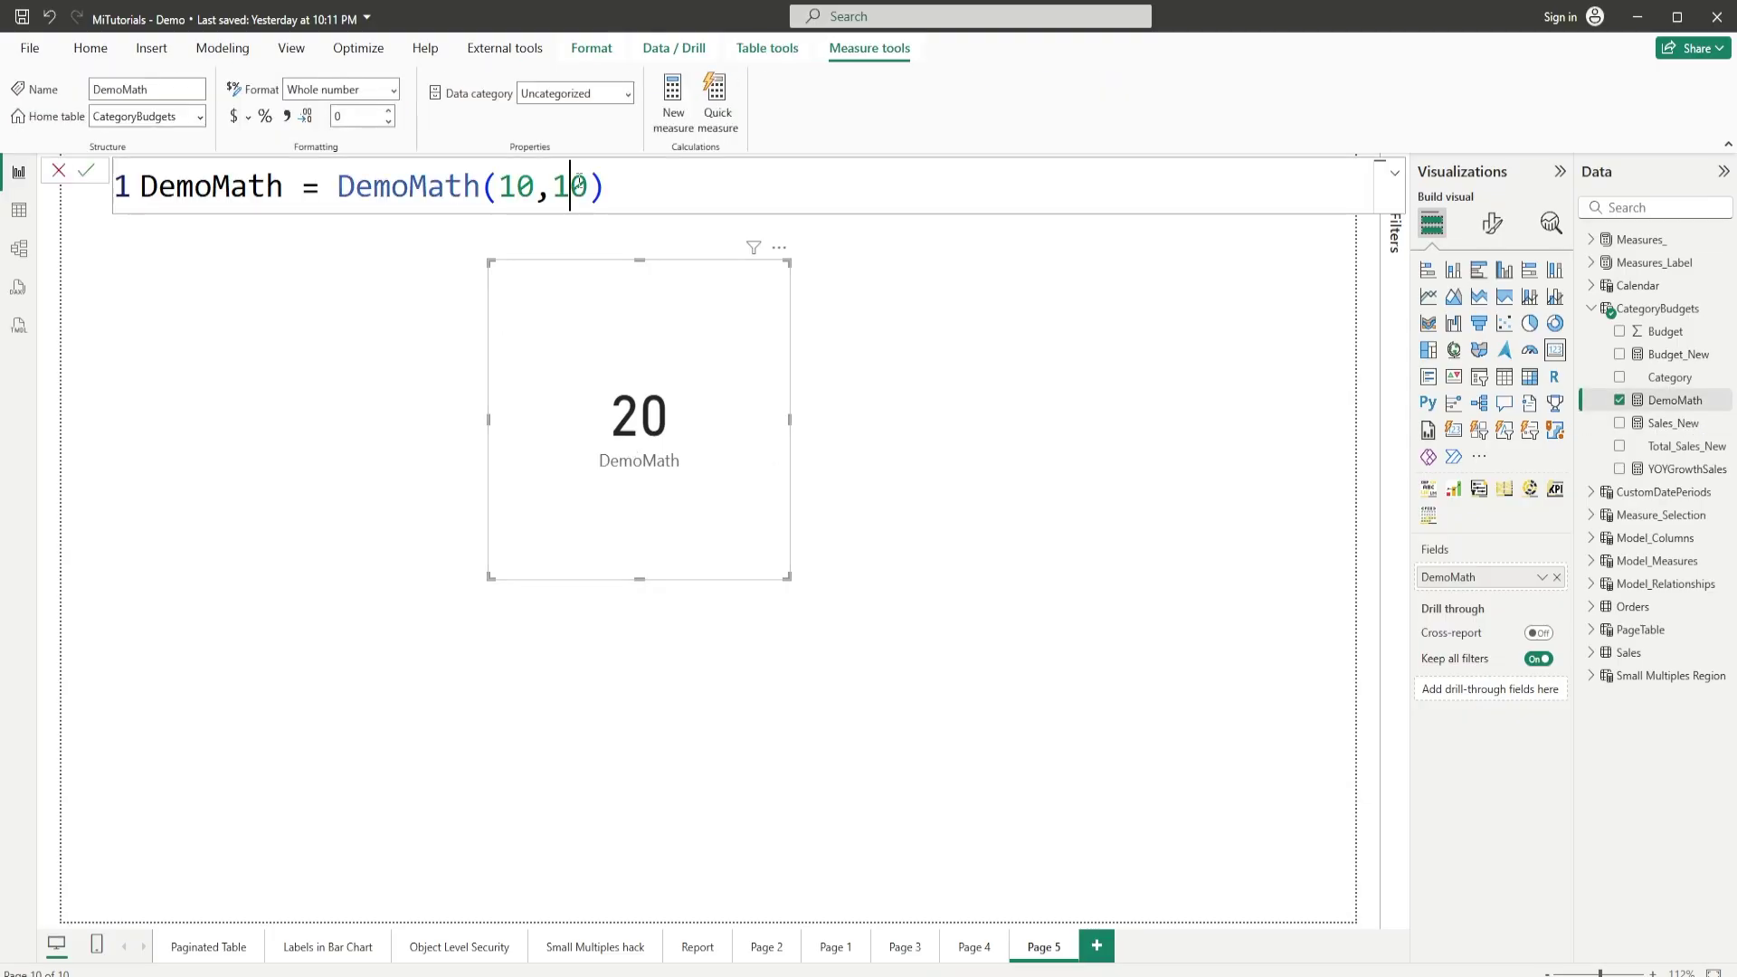
type("0")
key("Return")
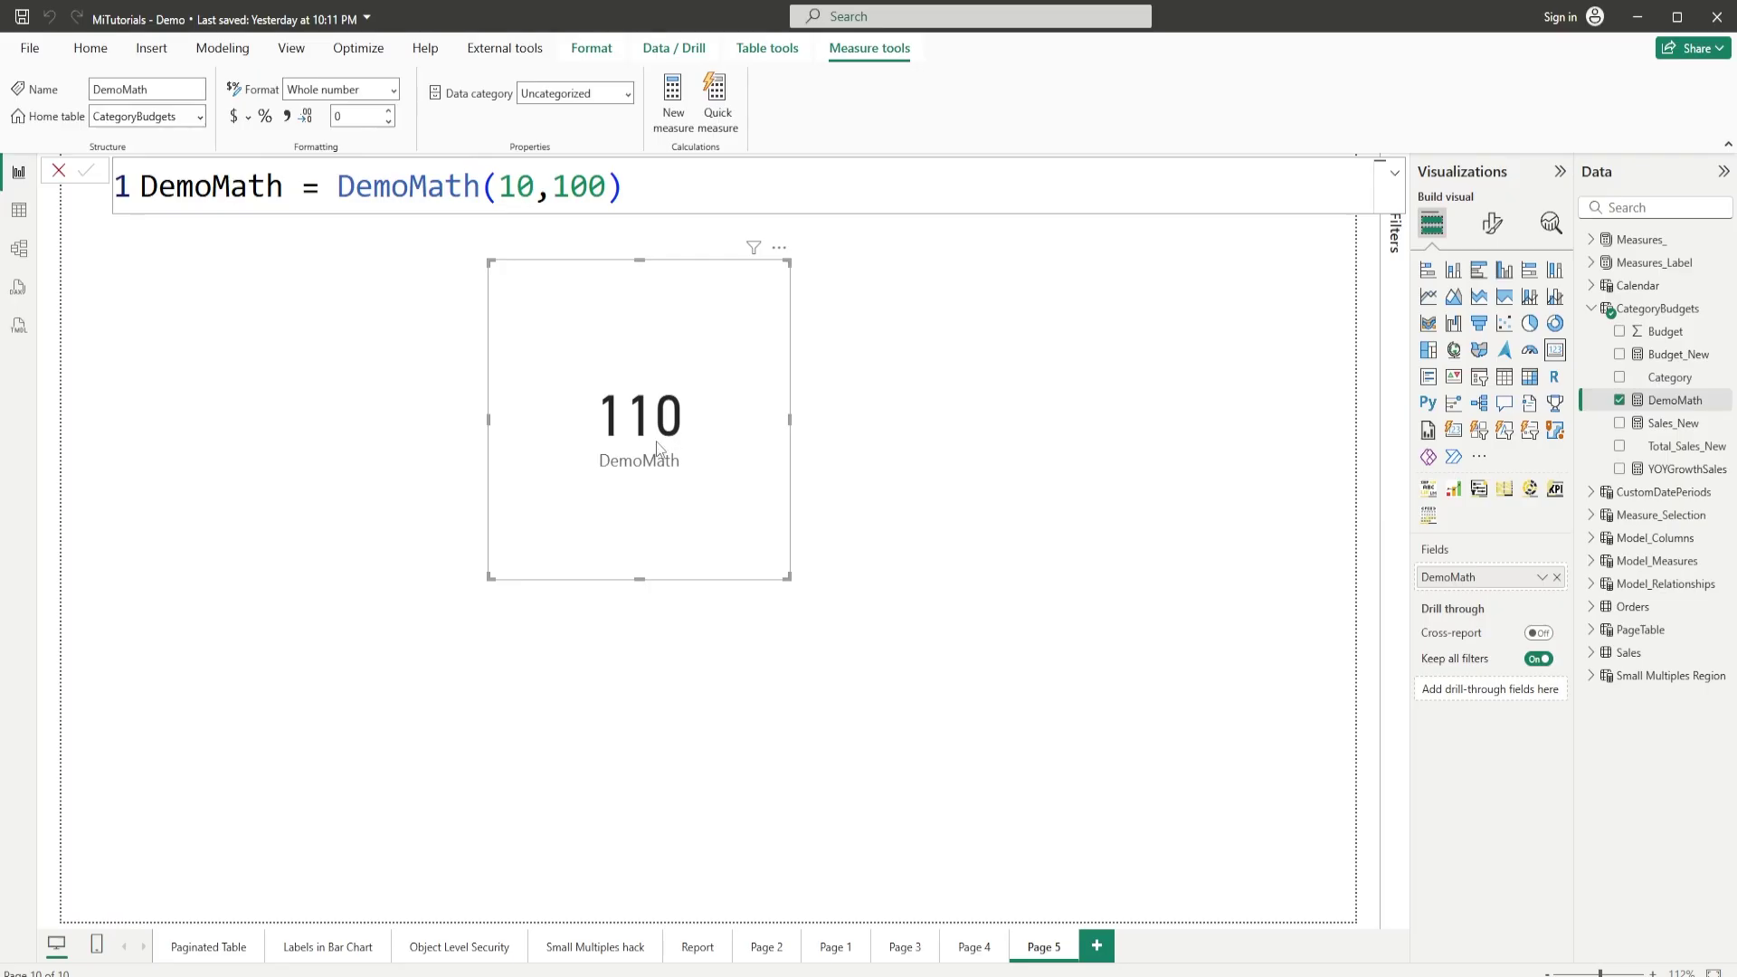
Step: Highlight the DemoMath(10,100) call in the measure formula and return to the DAX query view
left_click_drag(633, 185, 344, 190)
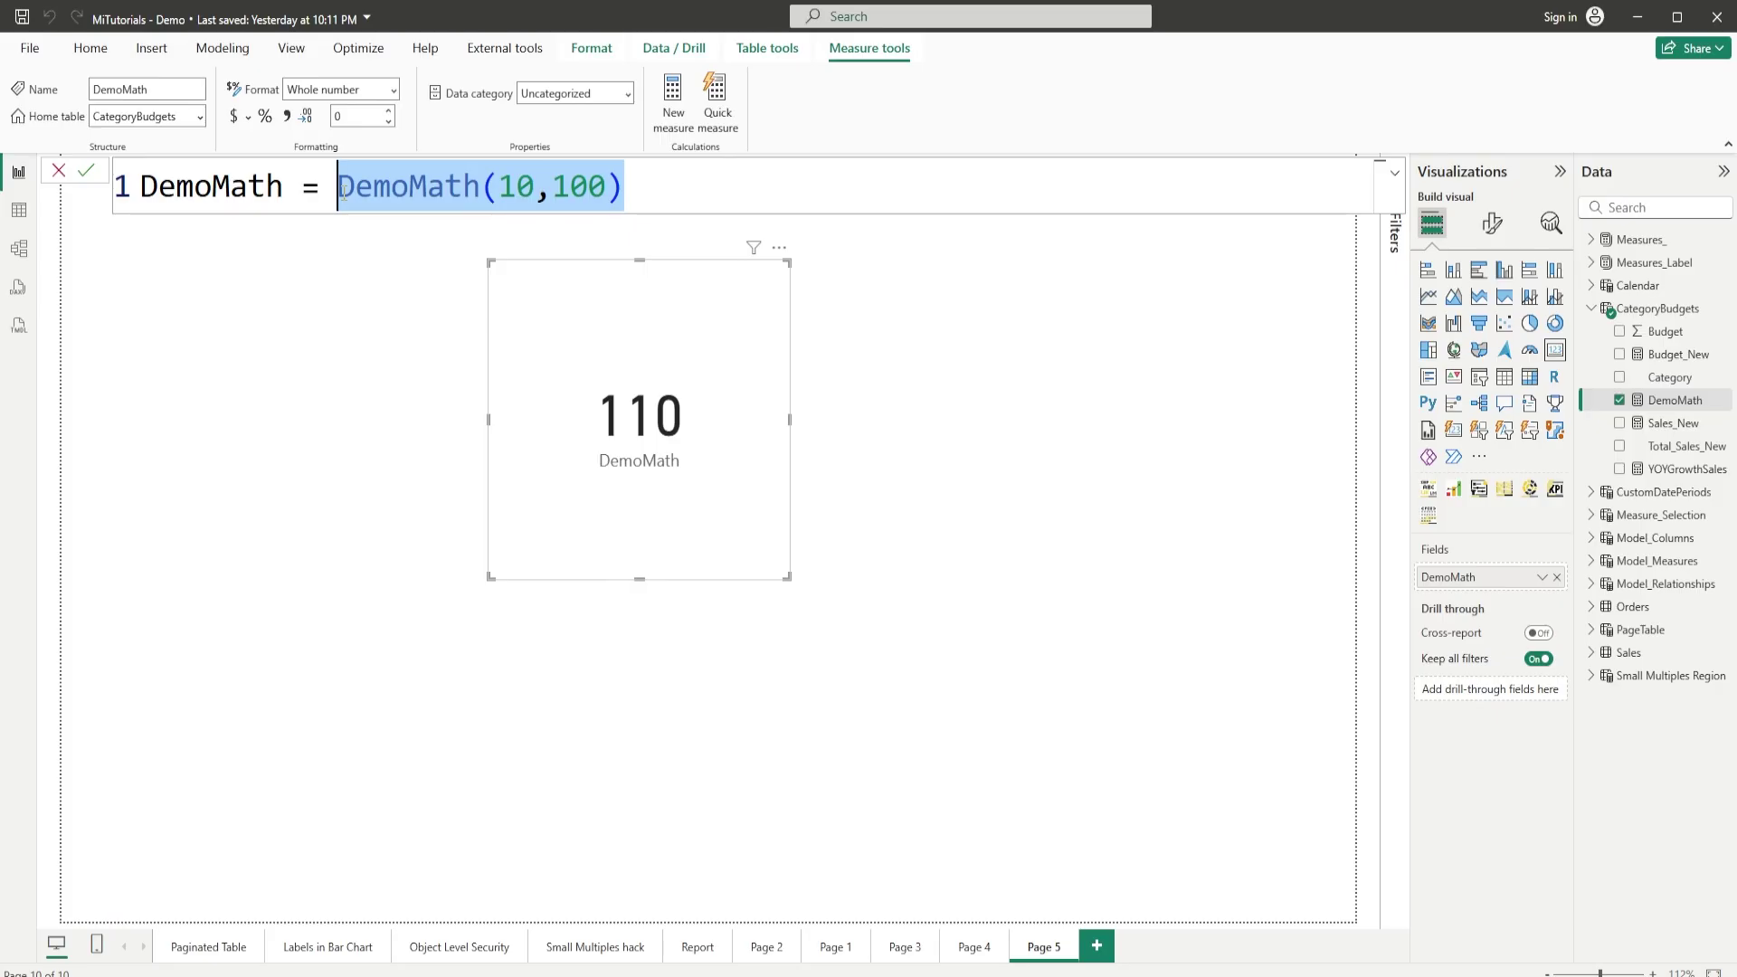
left_click_drag(653, 186, 339, 188)
left_click(18, 287)
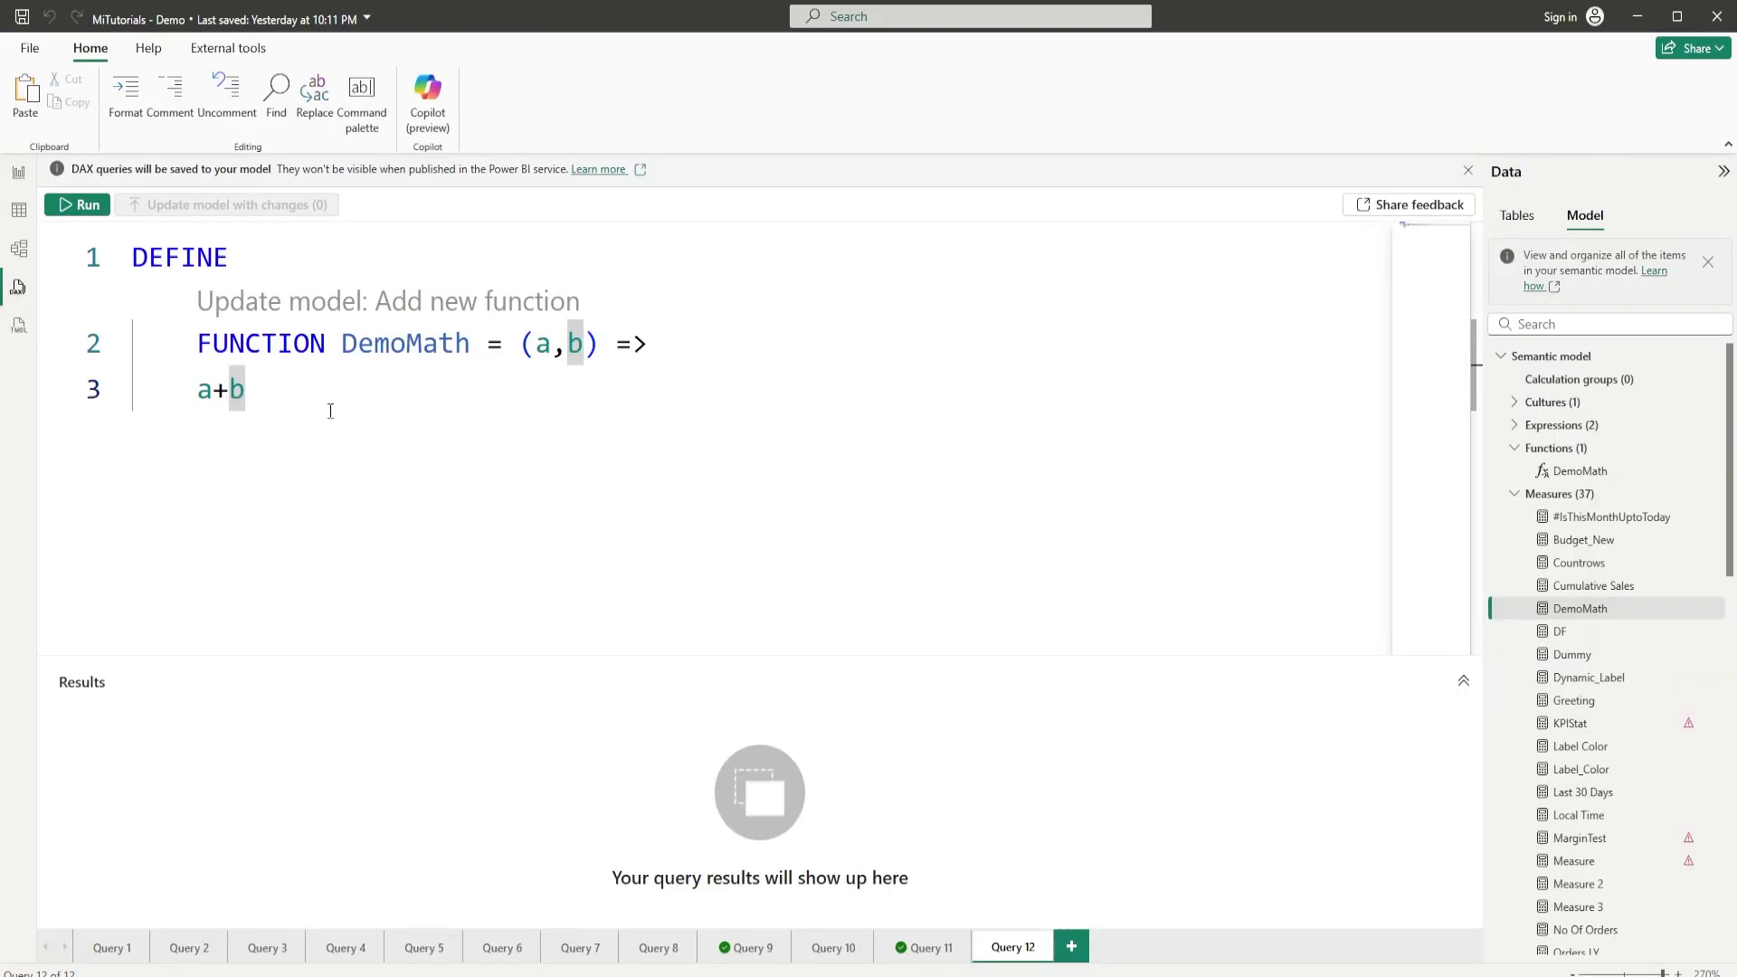
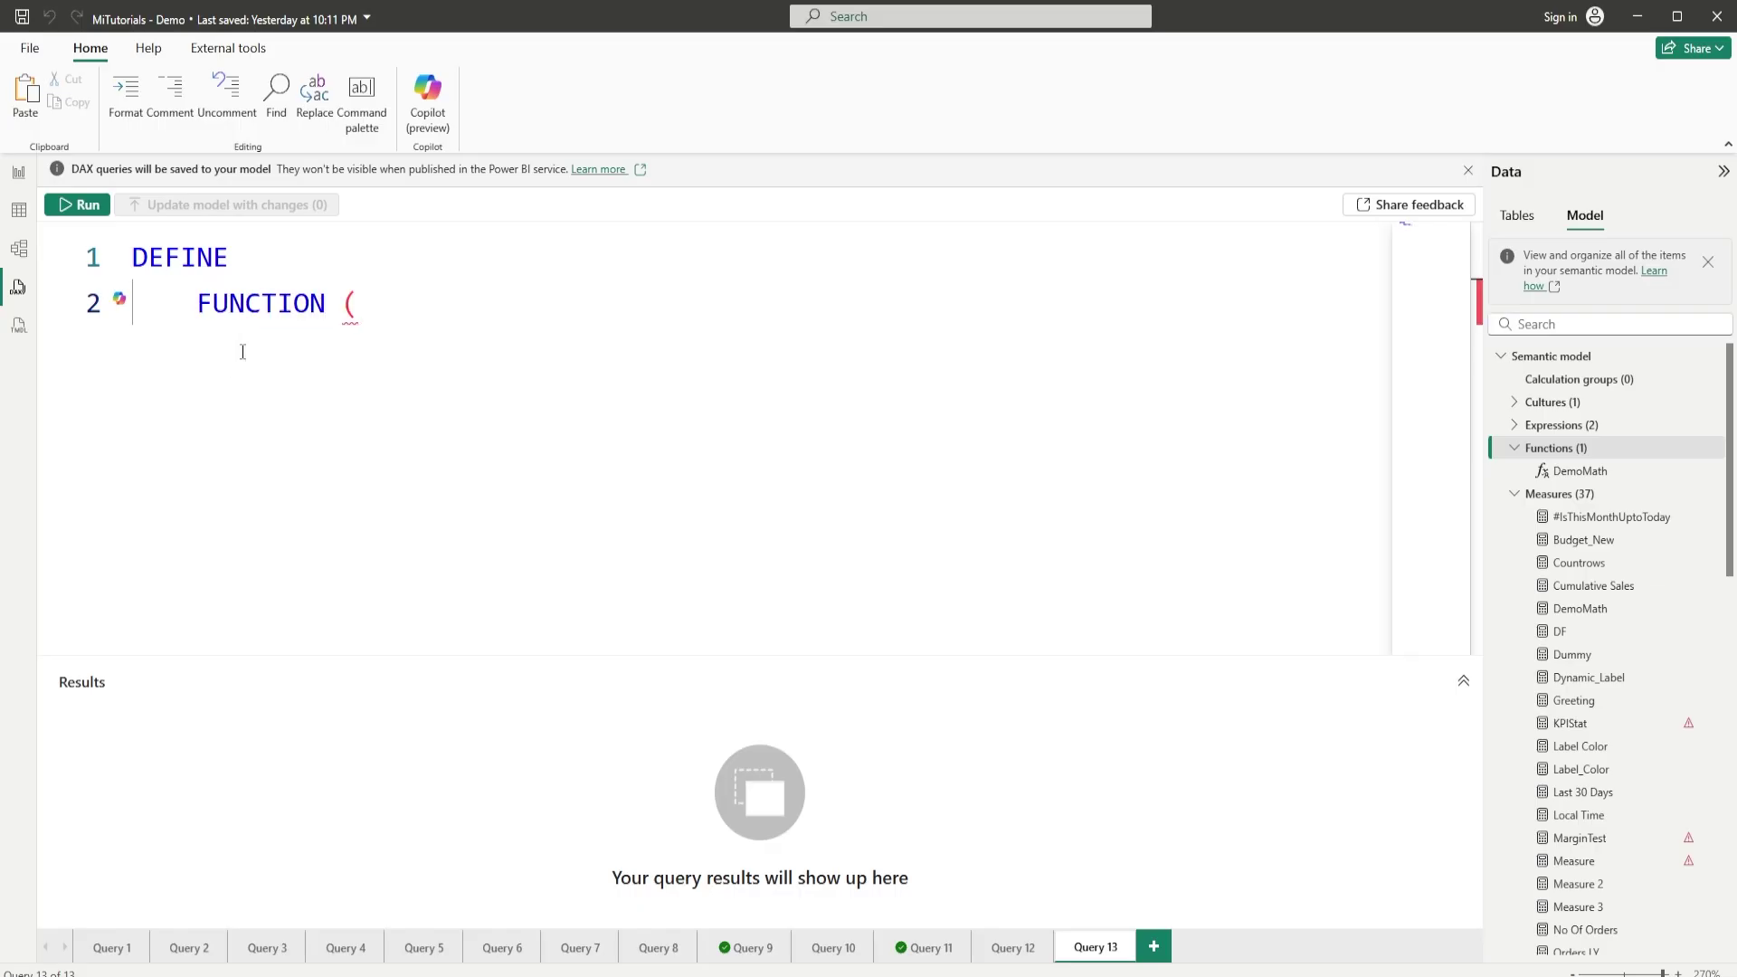
type("current")
key("BackSpace")
key("BackSpace")
key("BackSpace")
key("BackSpace")
key("BackSpace")
key("BackSpace")
key("BackSpace")
Step: Name the new function YOYGrowth and declare its parameters as (CurrentValue, LYValue) followed by =>
key("BackSpace")
type("YOYGrowth")
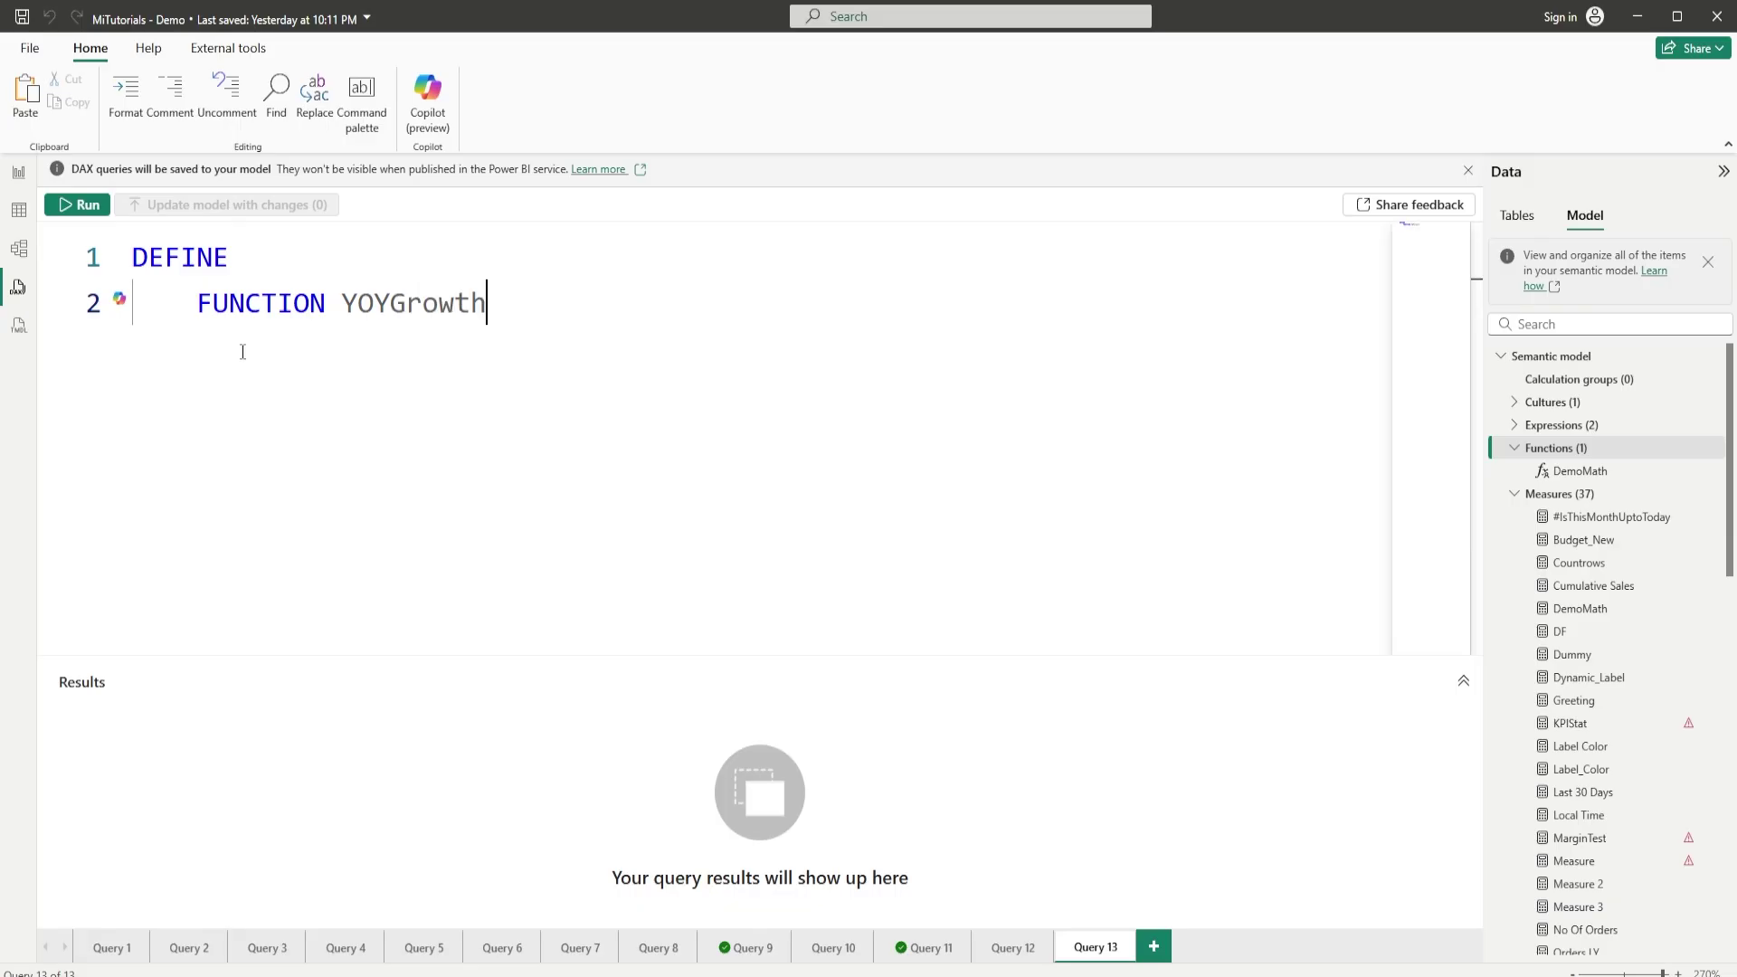
type(" = (Current")
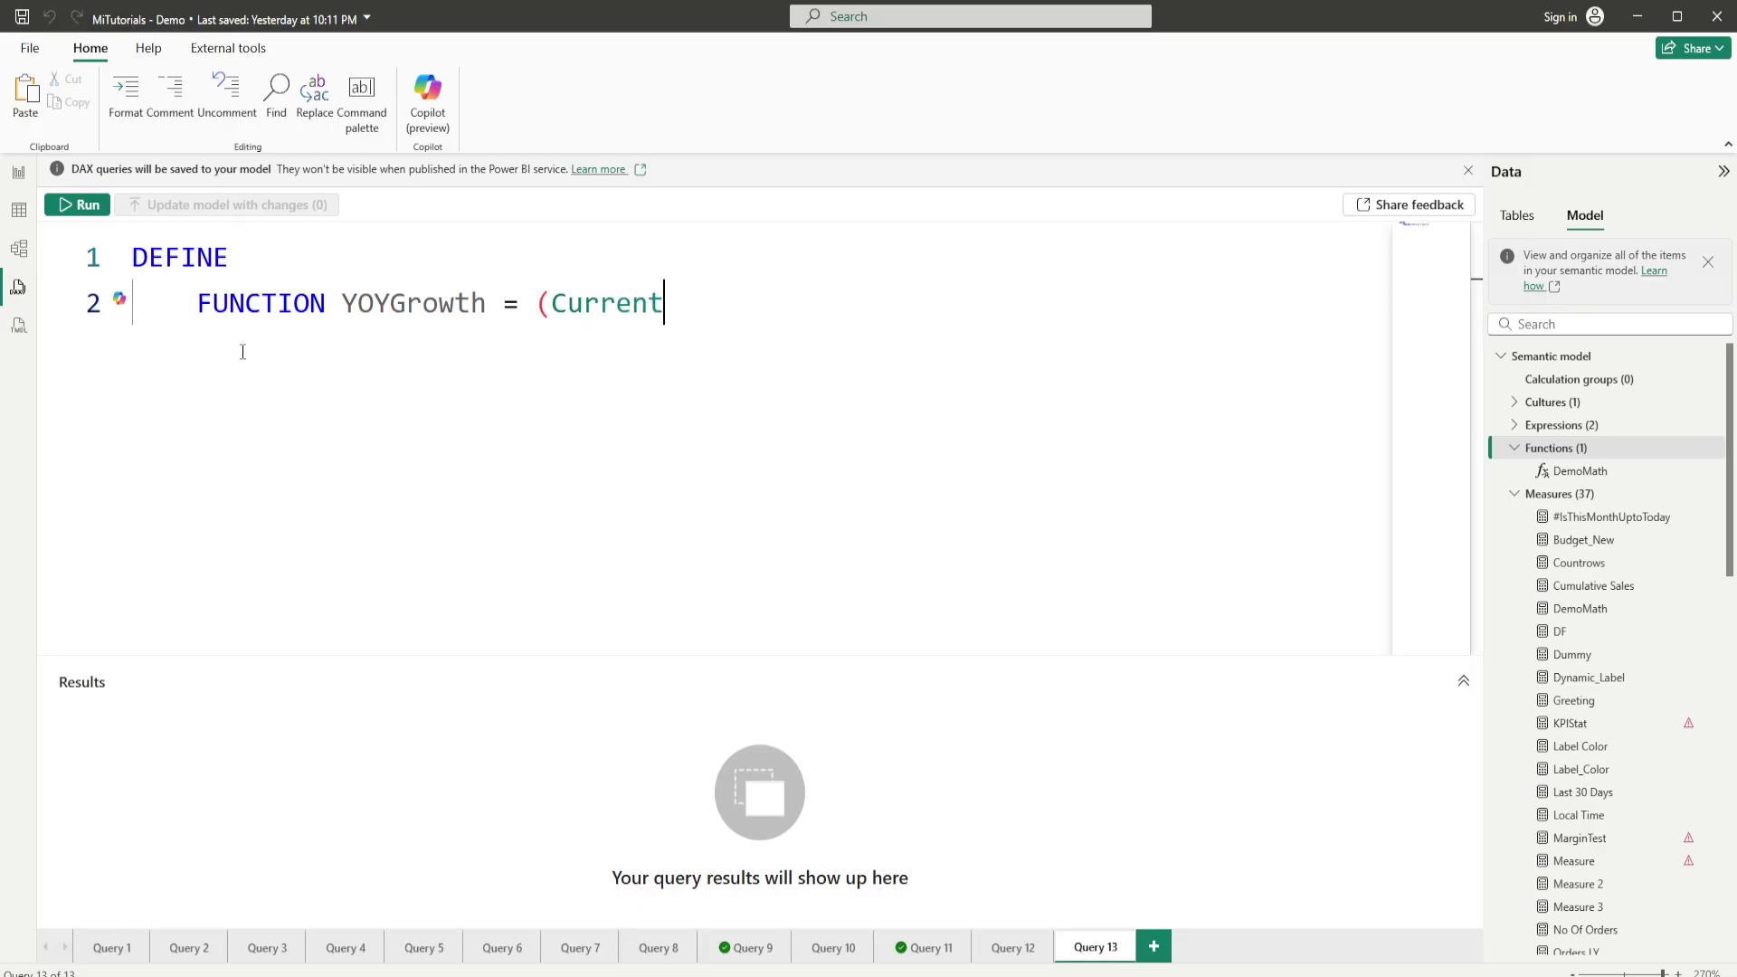
type("Value, LY")
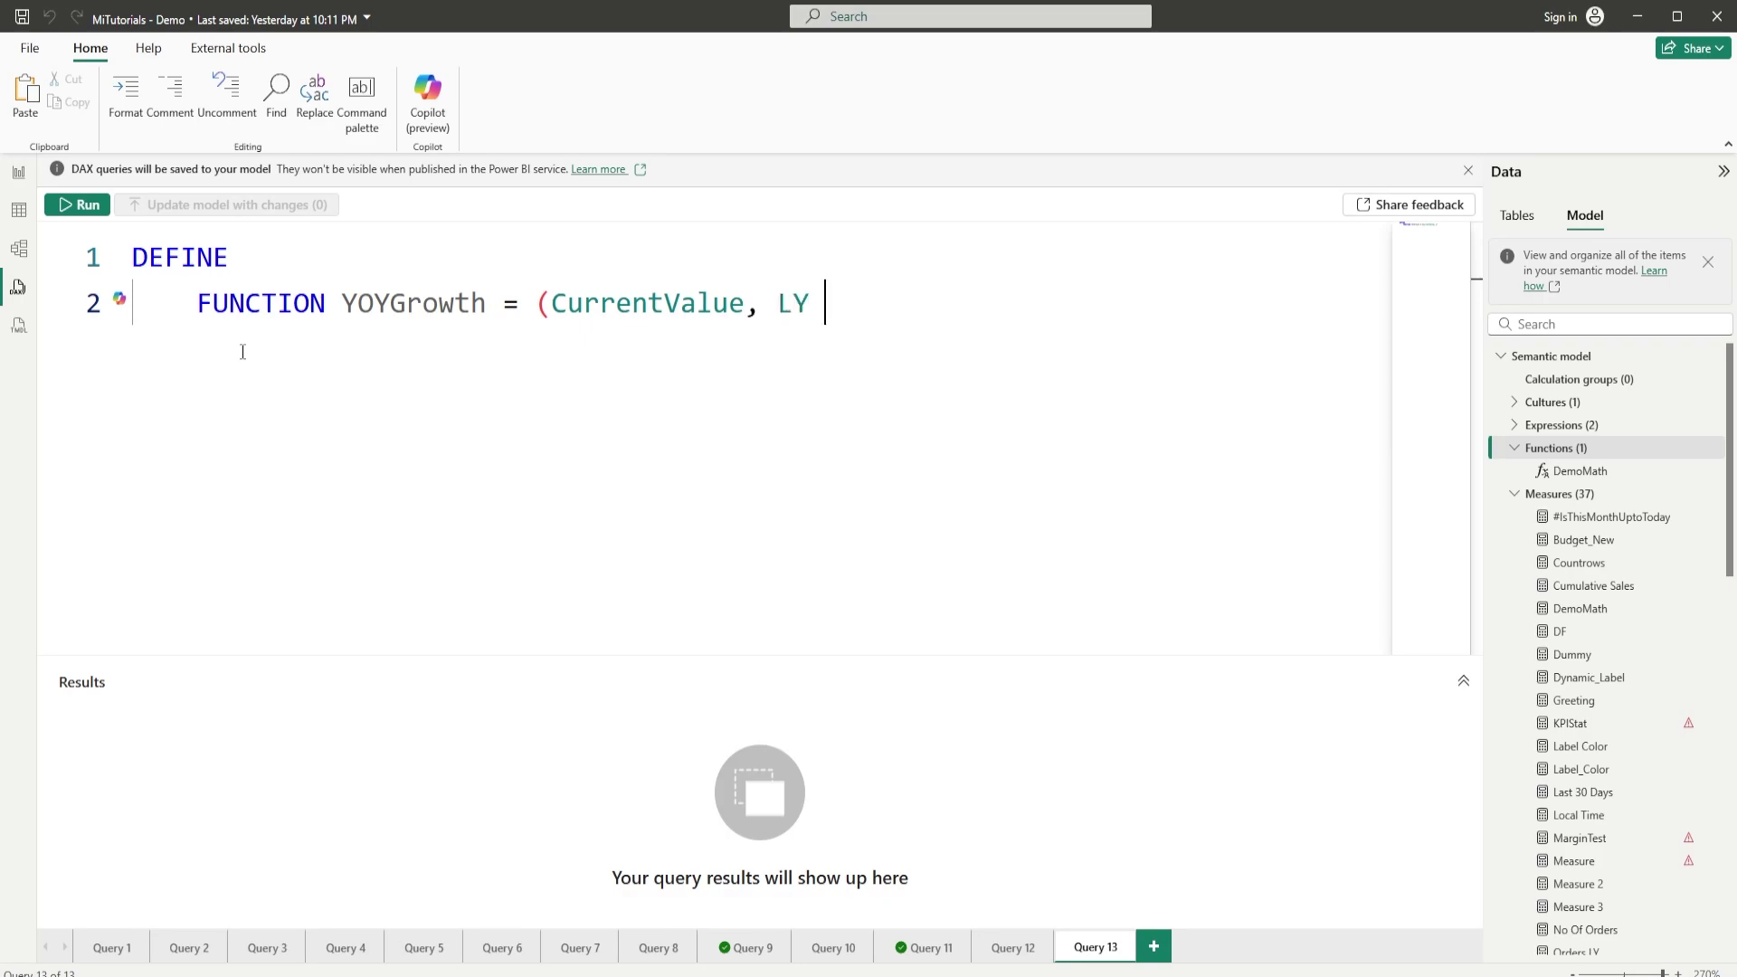
key("BackSpace")
type("Value)")
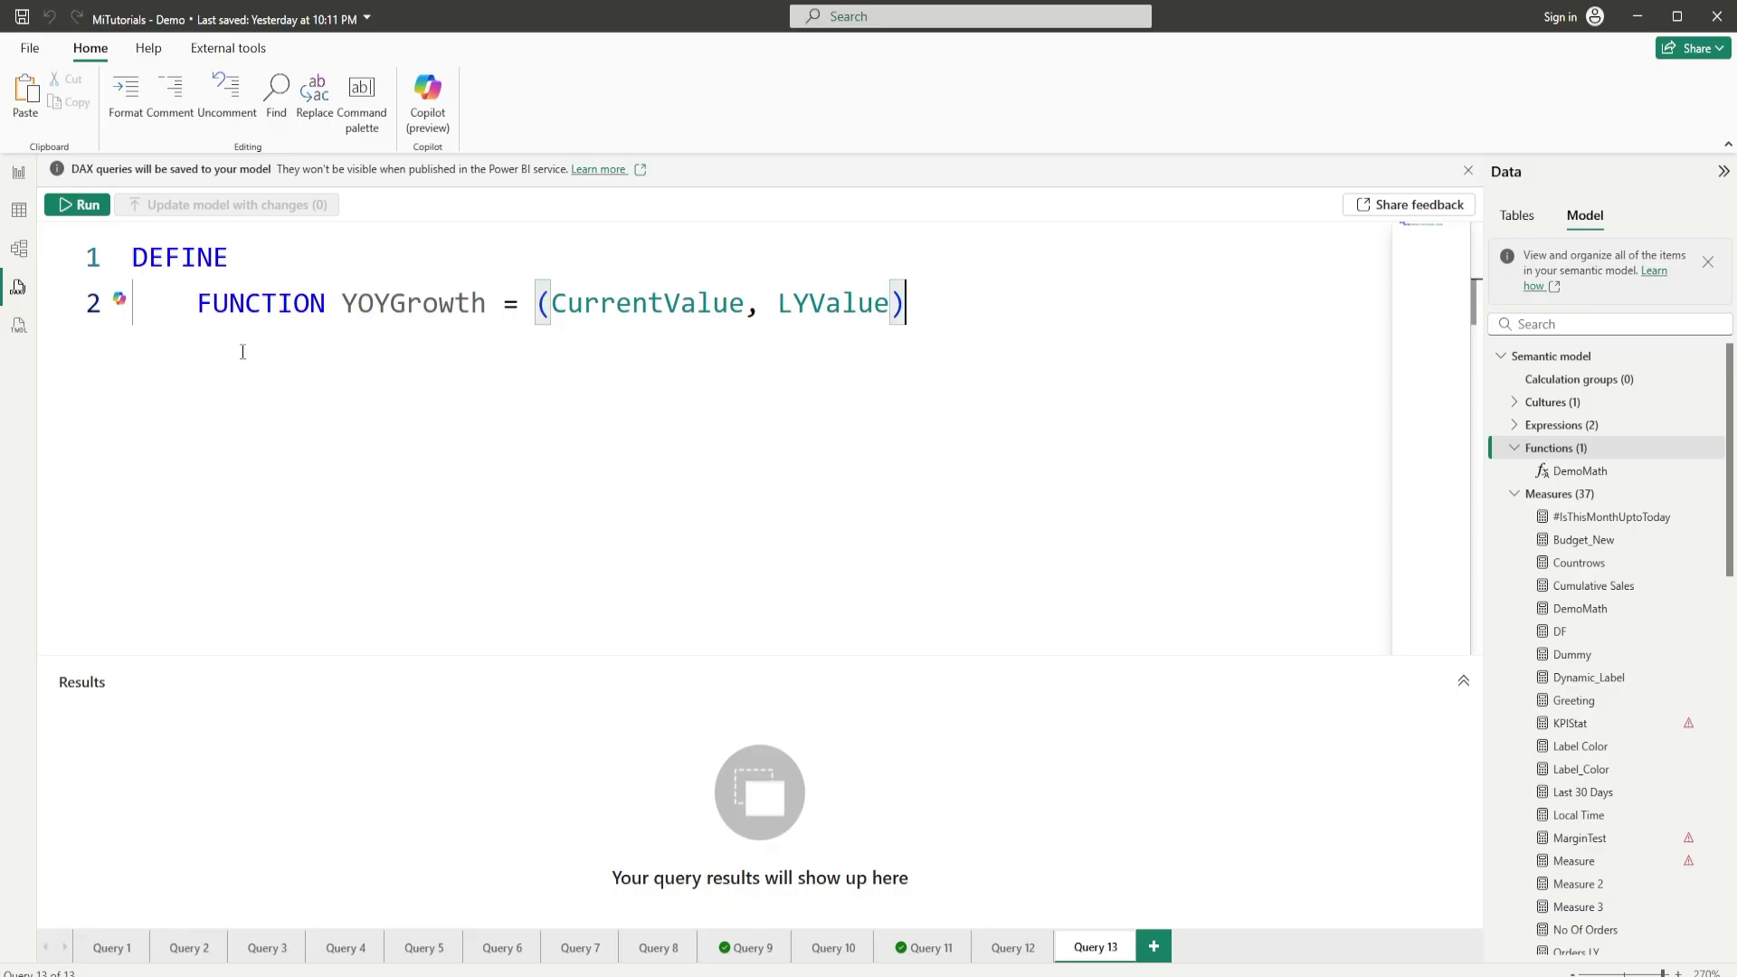
type(" =>")
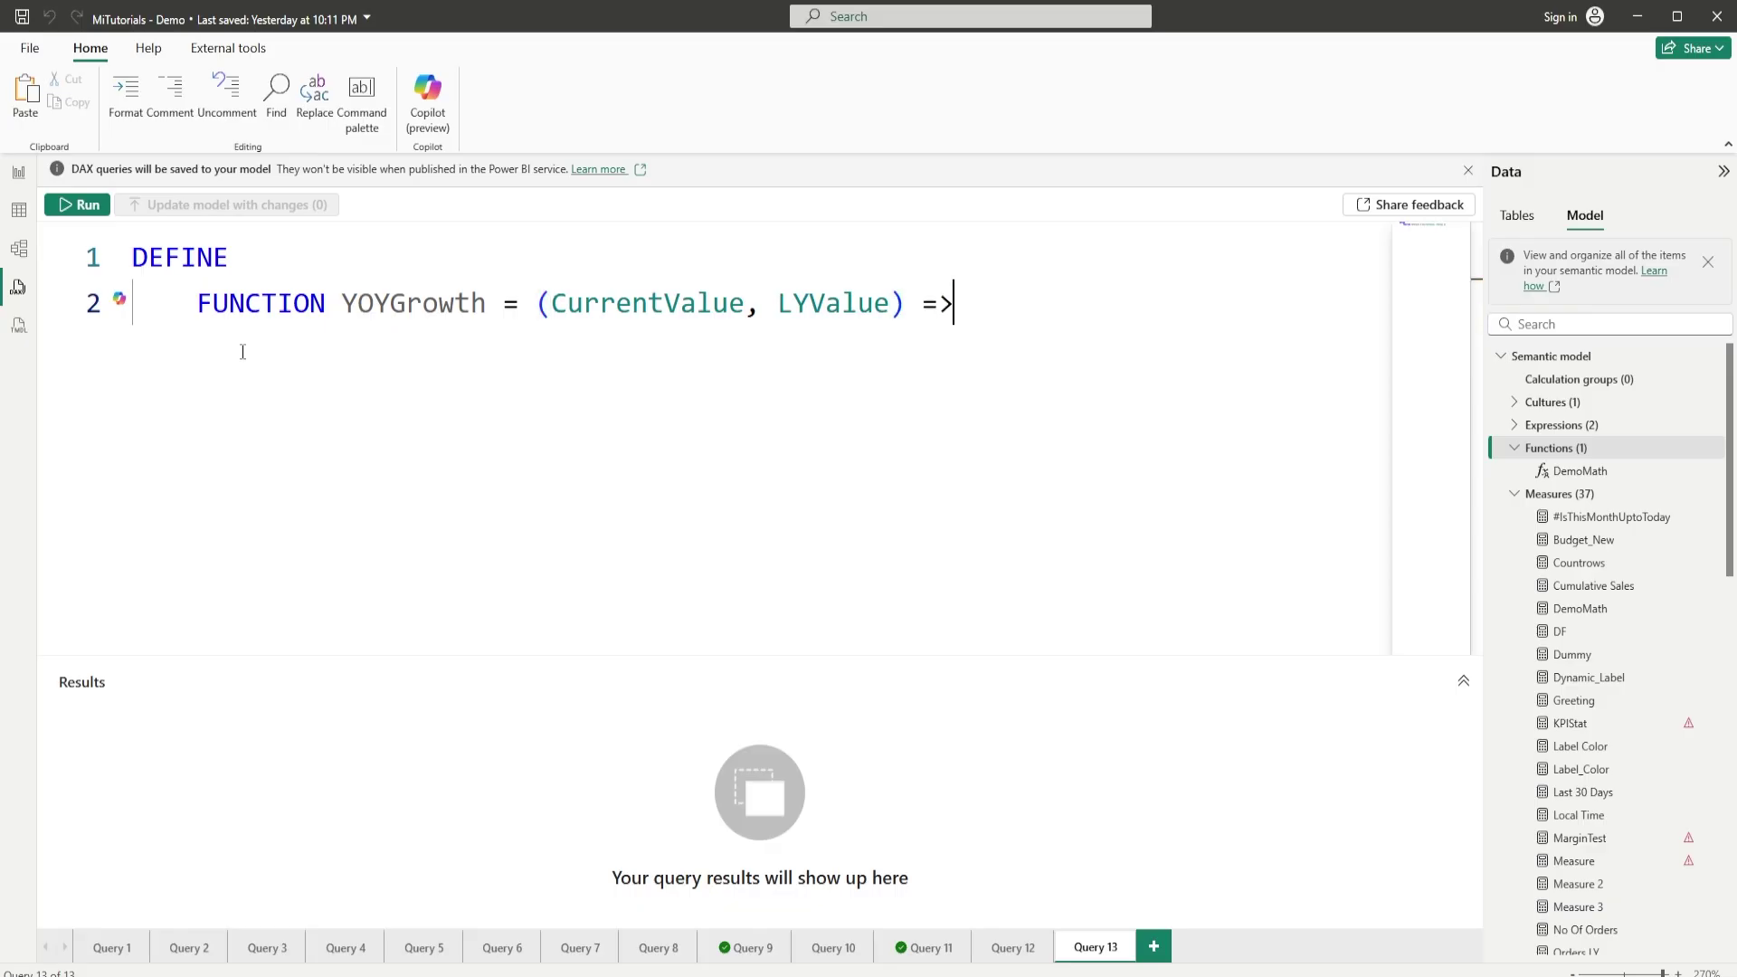
Step: Write the body of YOYGrowth on a new line as DIVIDE(CurrentValue - LYValue,LYValue)
key("Return")
type("DIVIDE(")
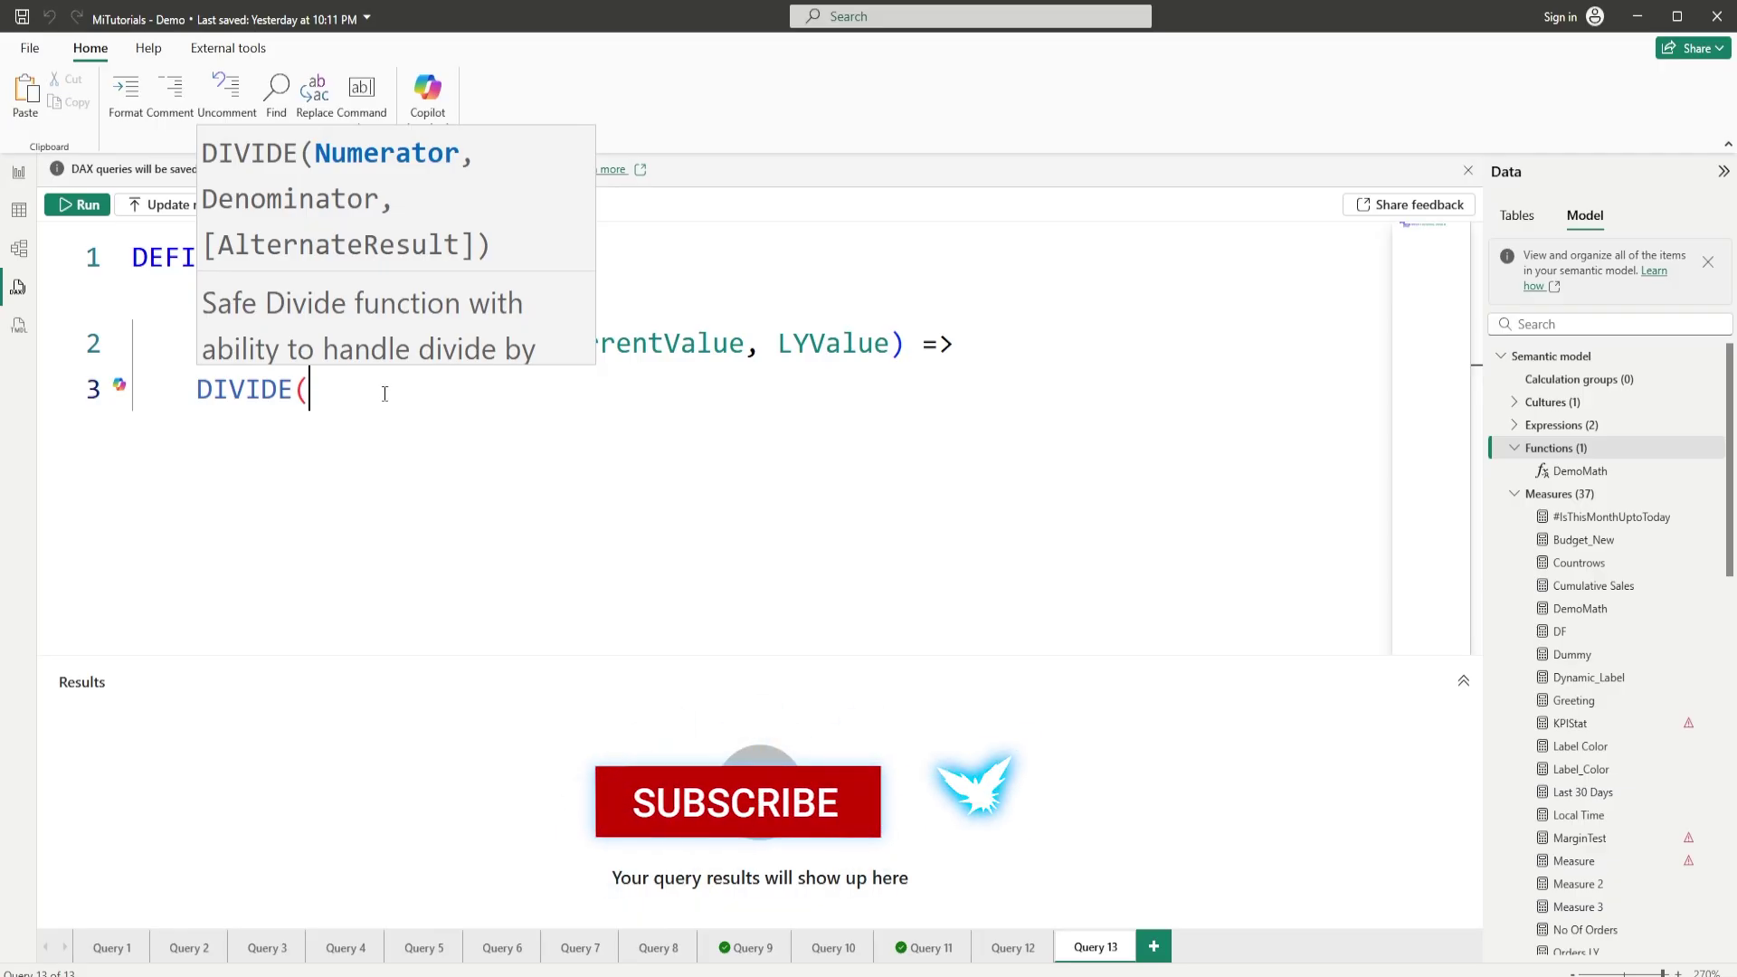
key("Escape")
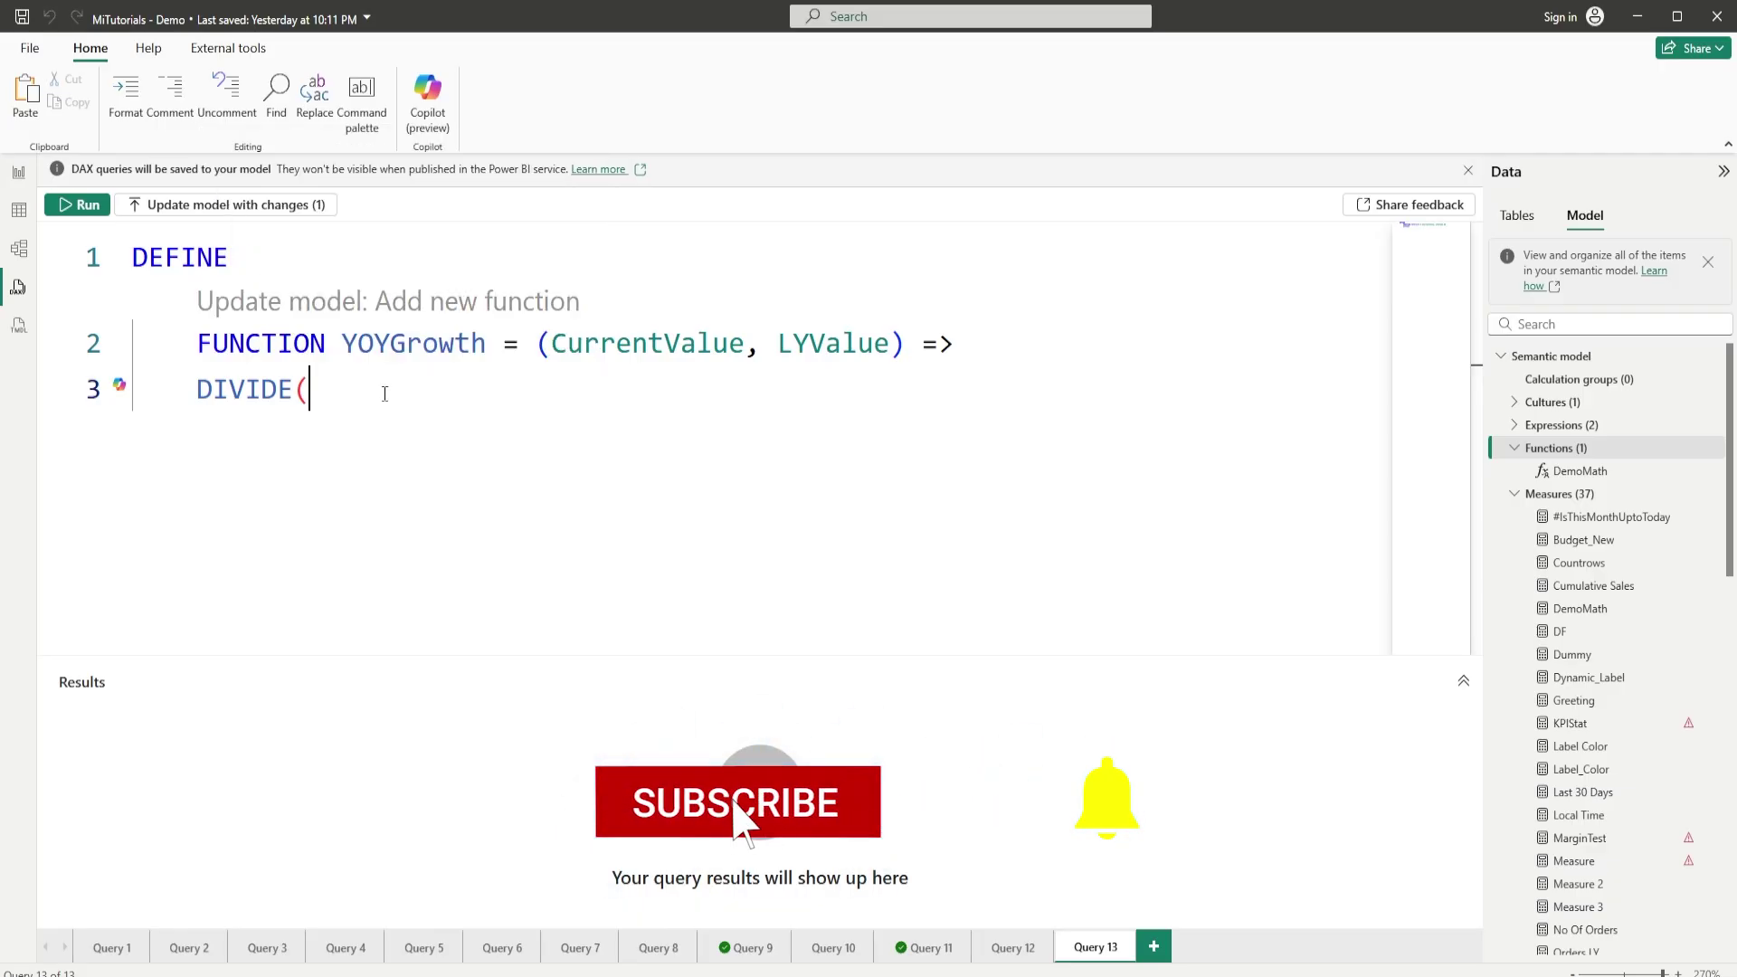
type("Cu")
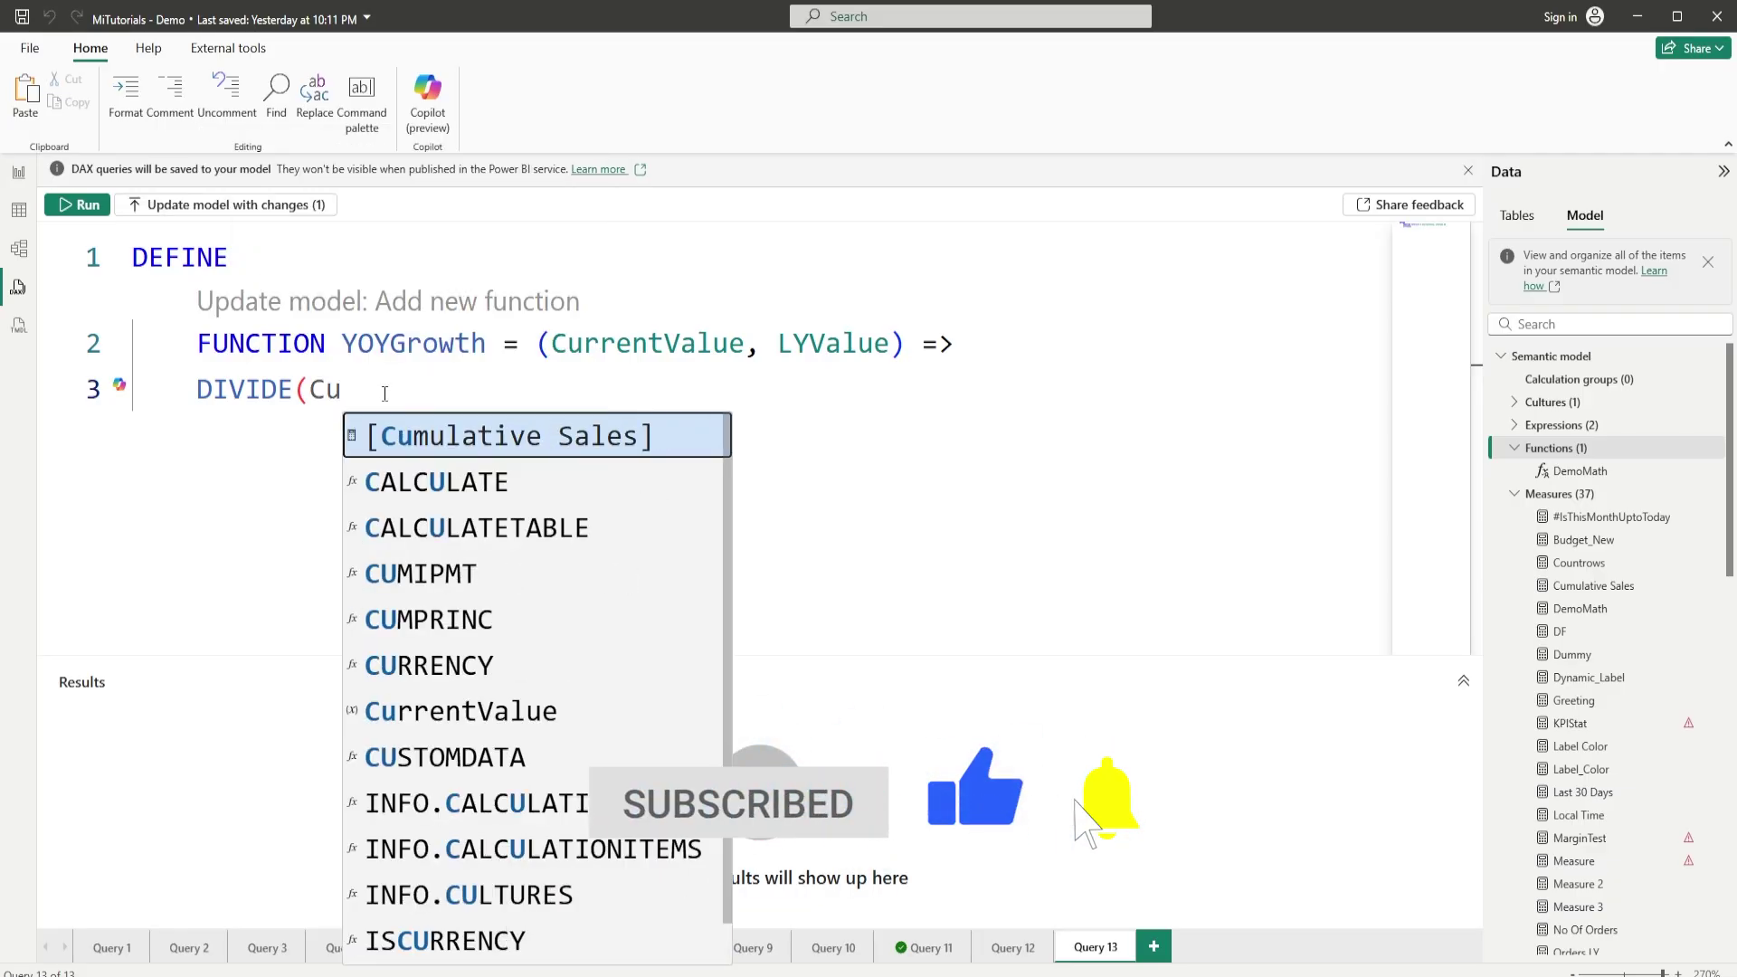
type("rre")
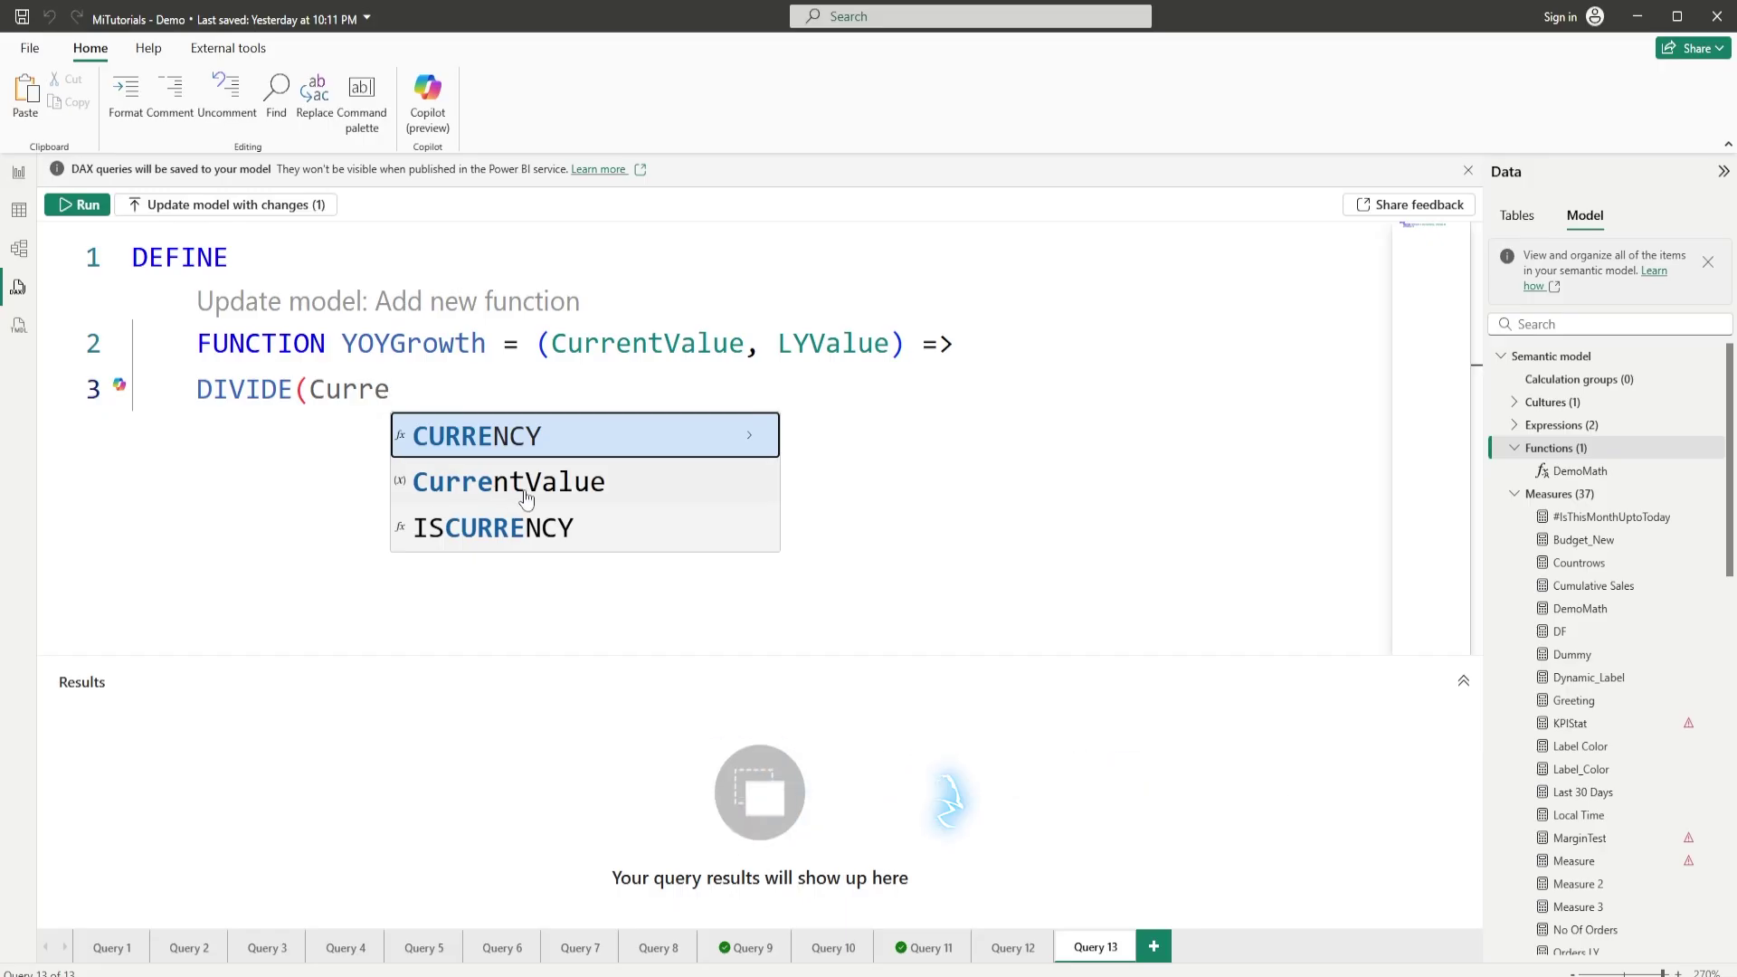
left_click(526, 498)
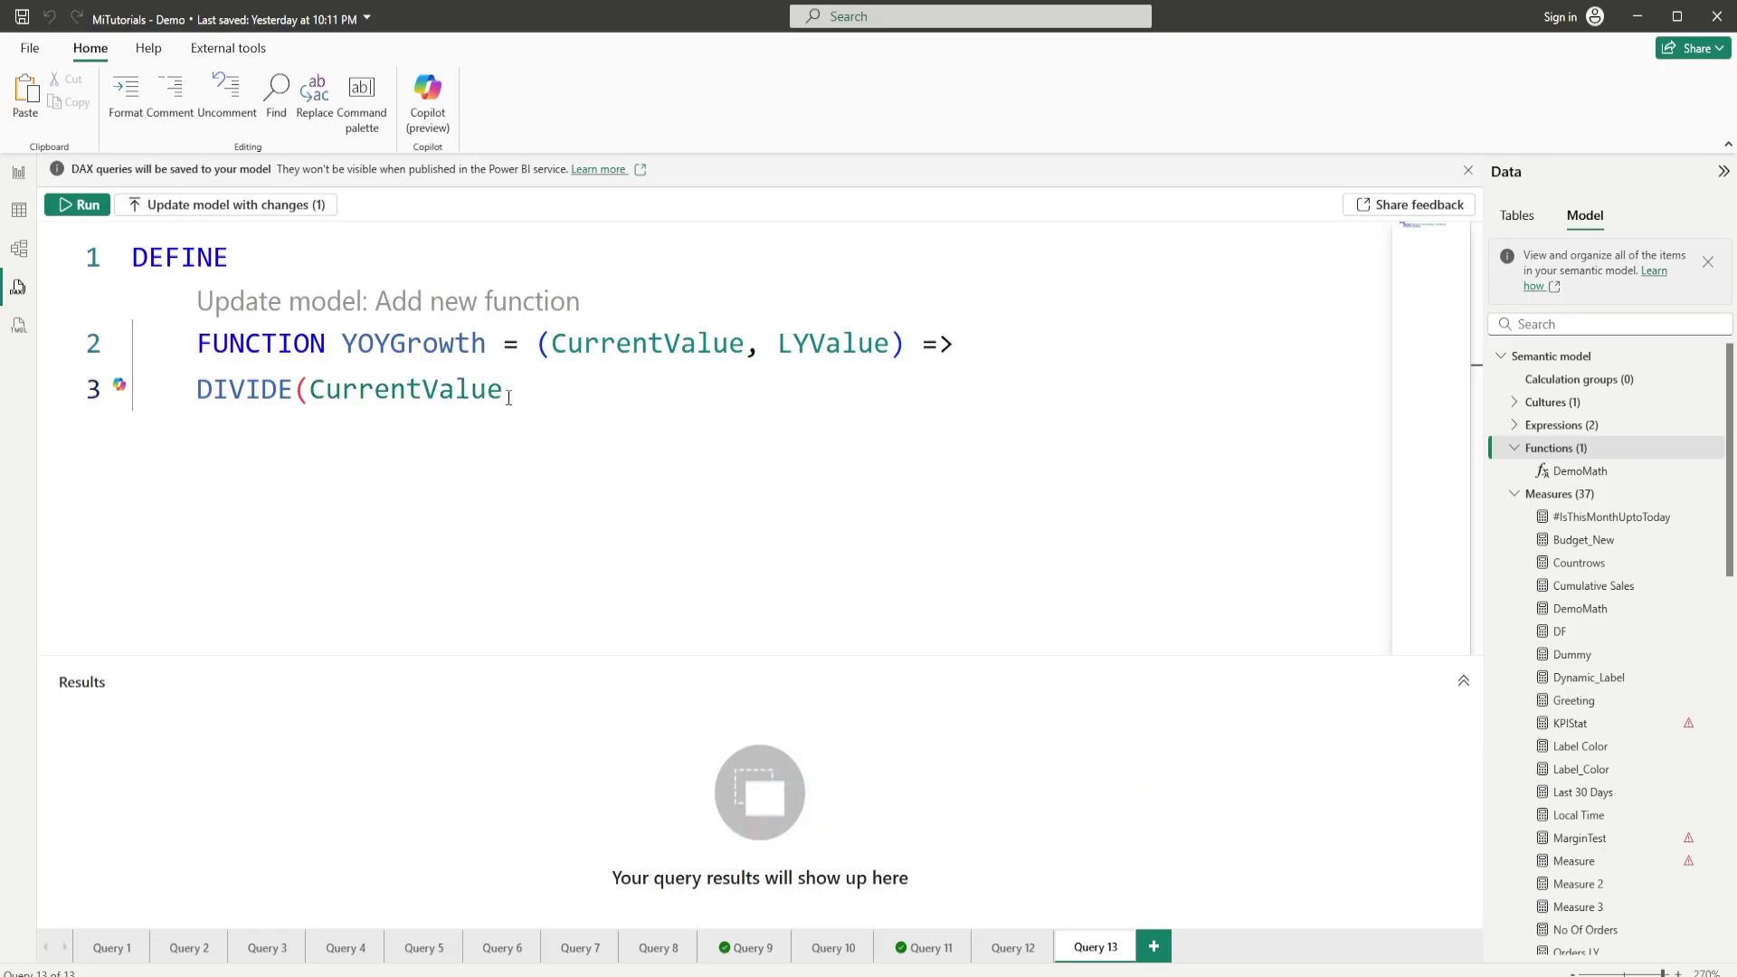
type("- ")
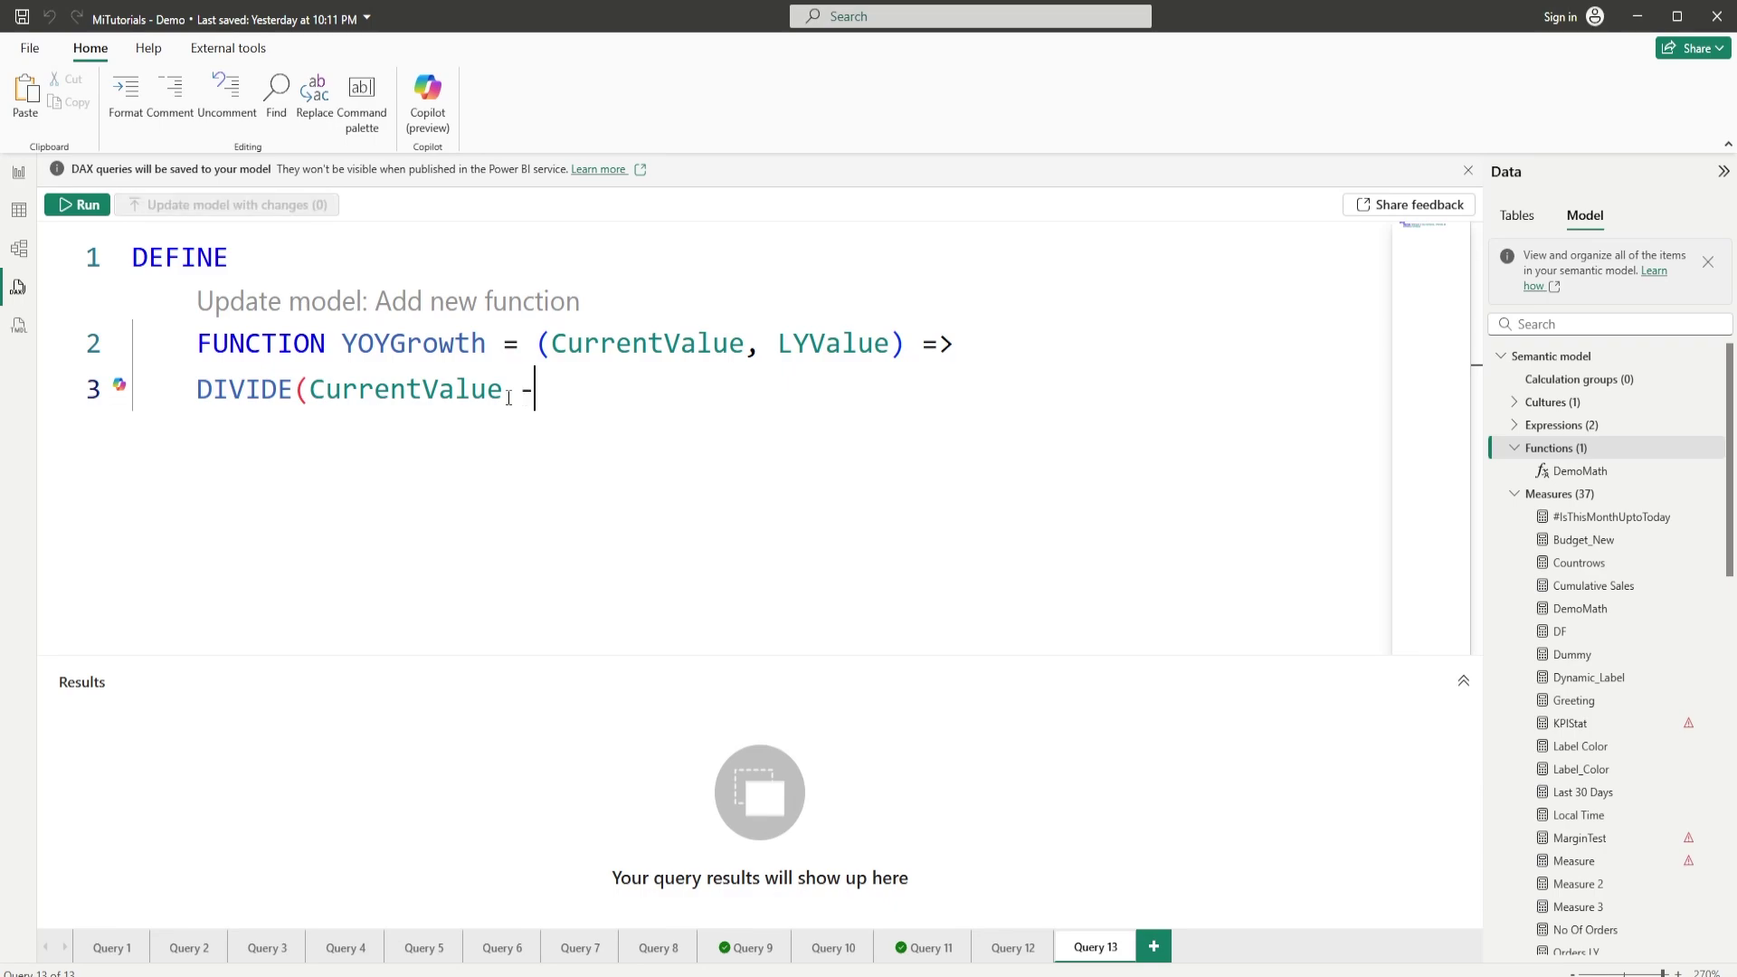
type("LY")
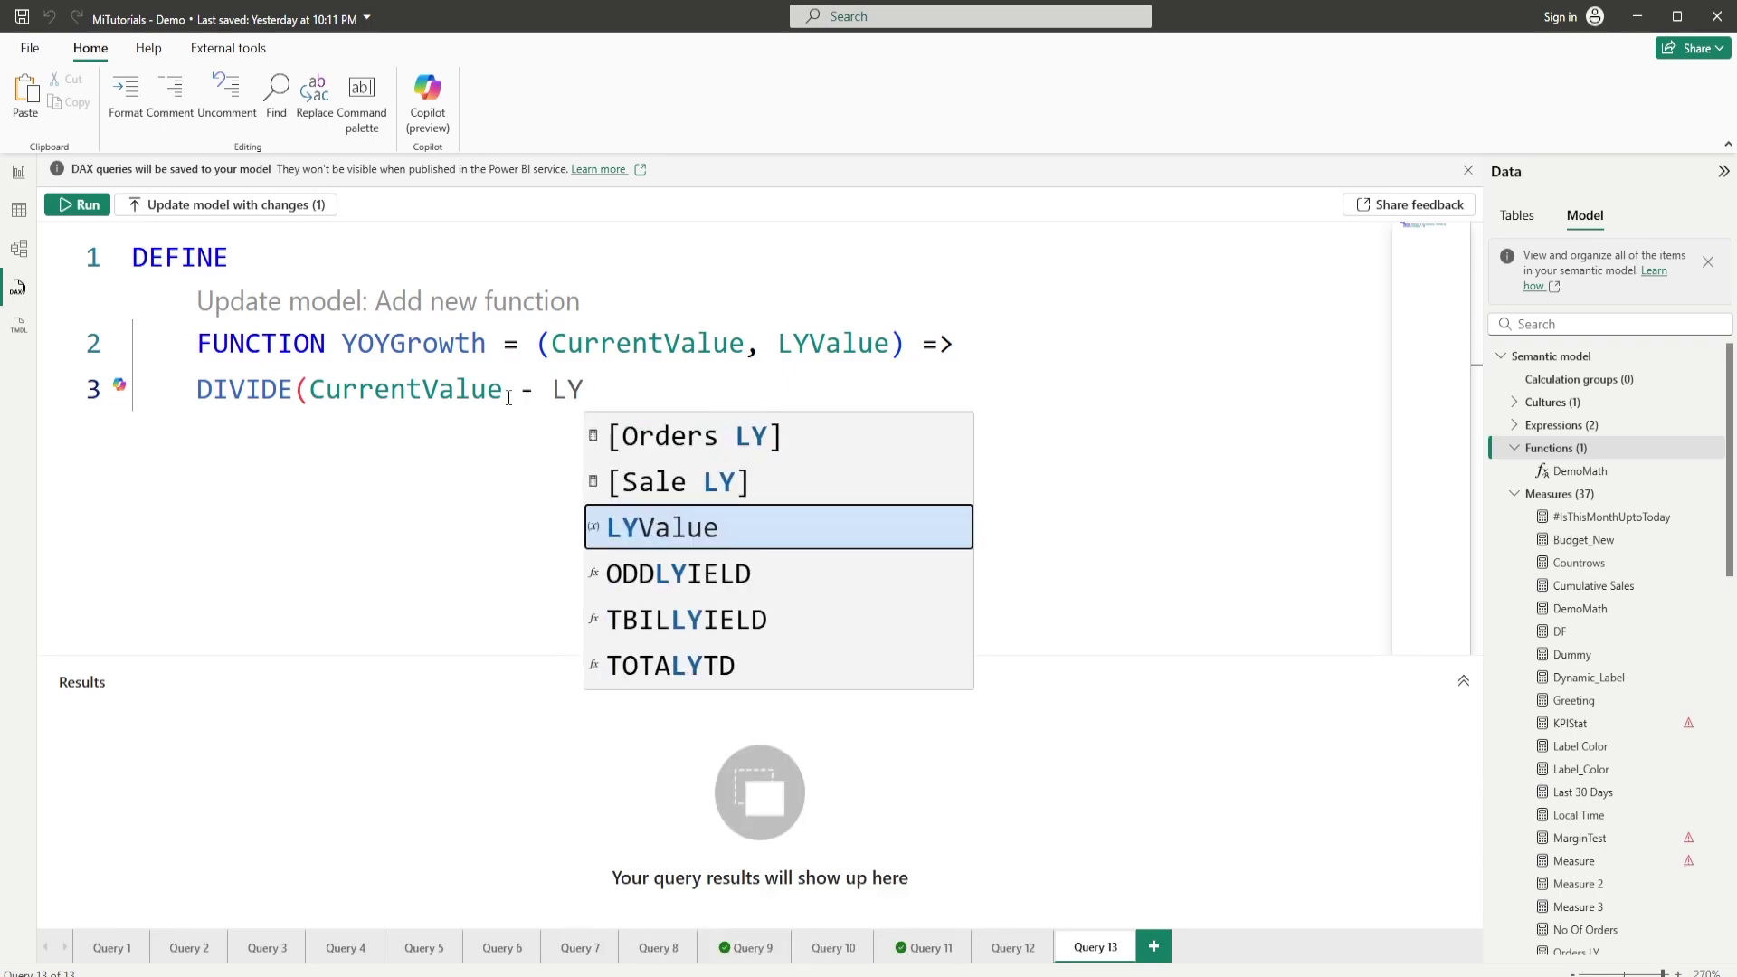
key("Tab")
type(",")
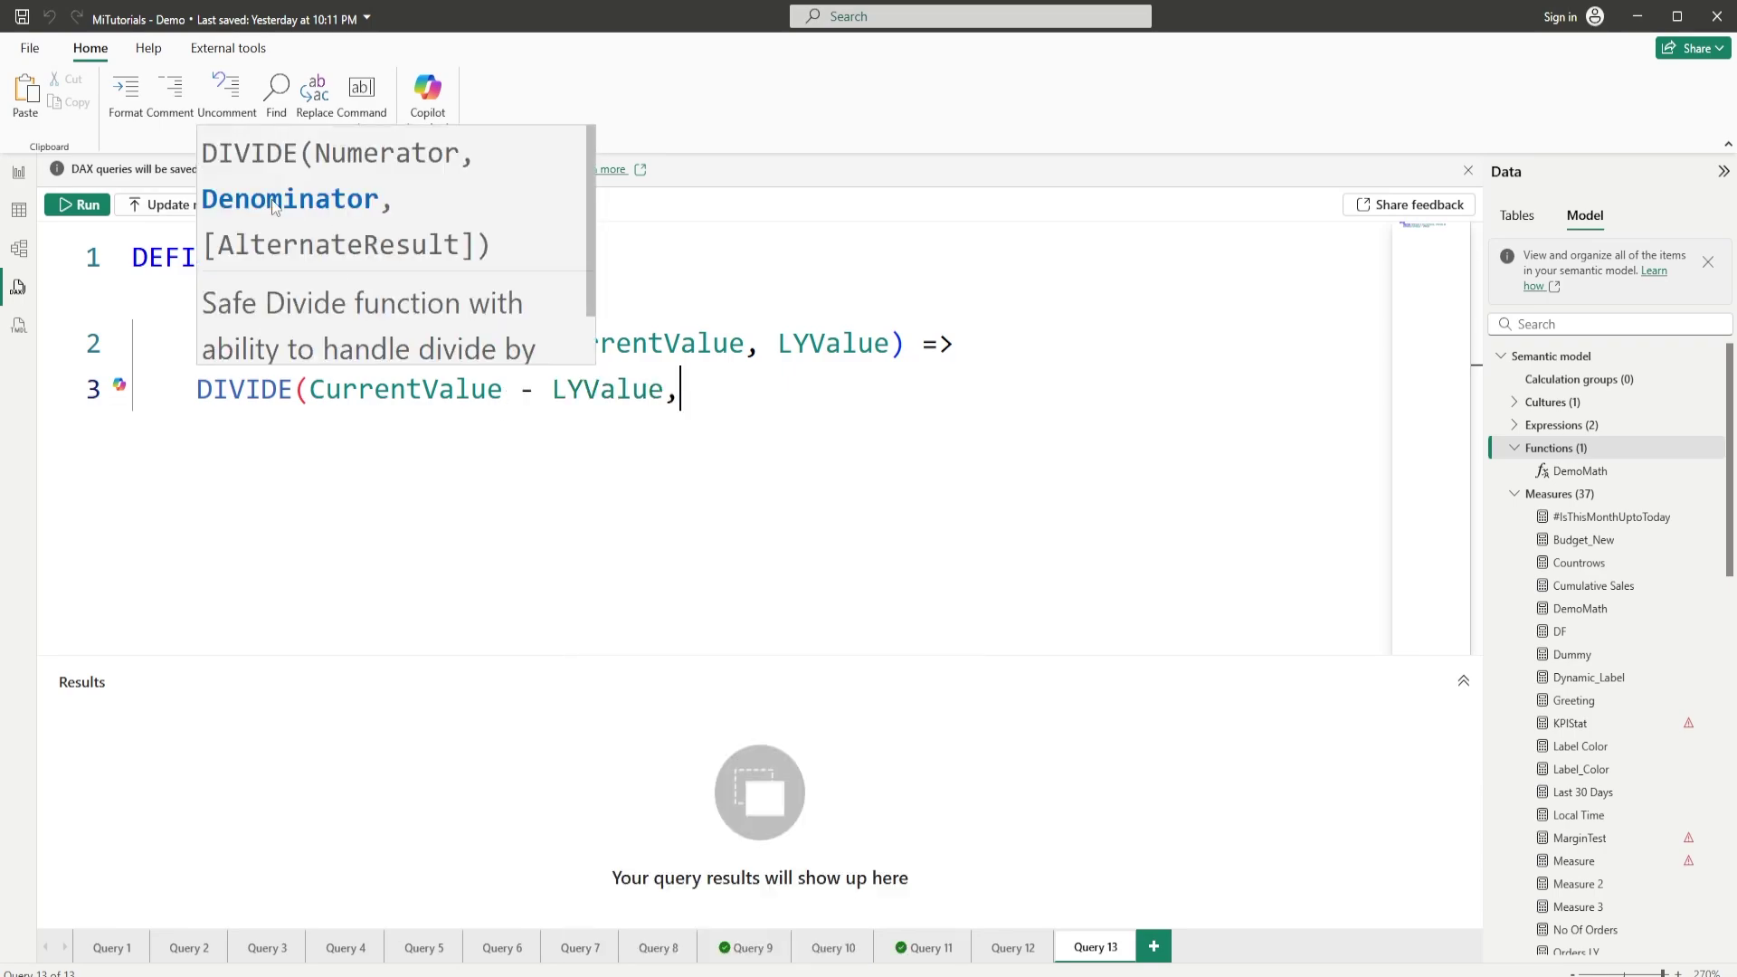
type("ly")
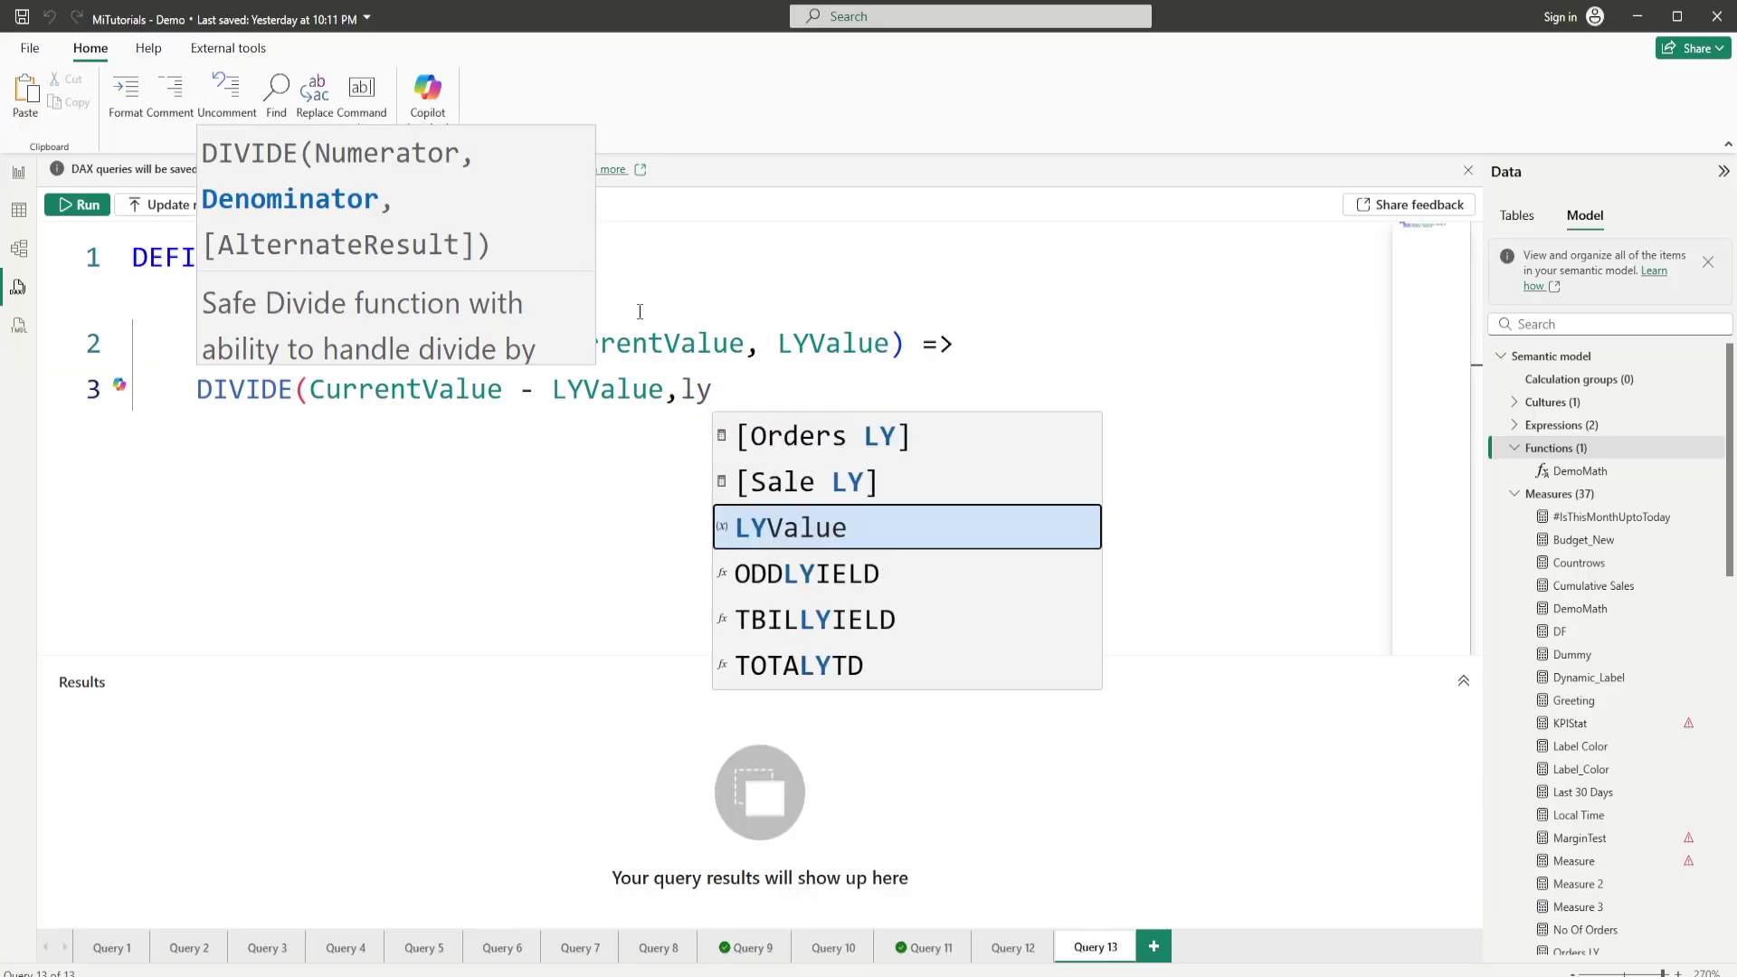
key("Tab")
type(")")
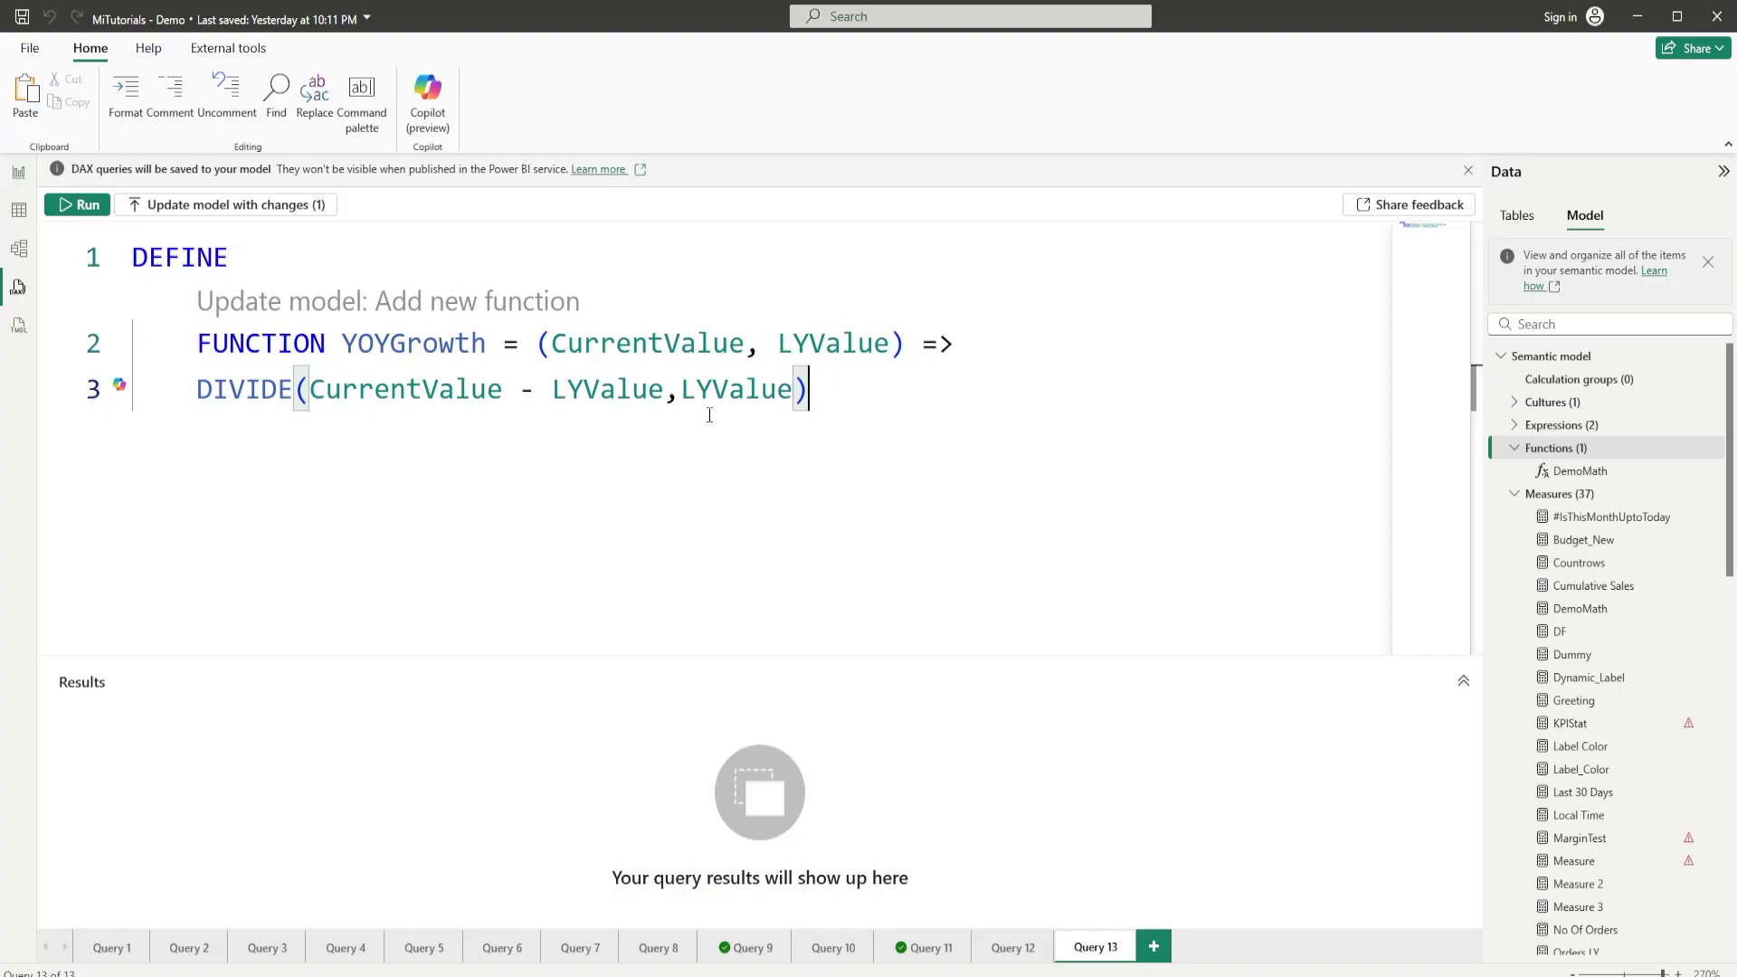
Step: Start an EVALUATE statement two lines below the function body with a braced call to the YOYGrowth function
key("Return")
key("Return")
type("Ev")
key("Tab")
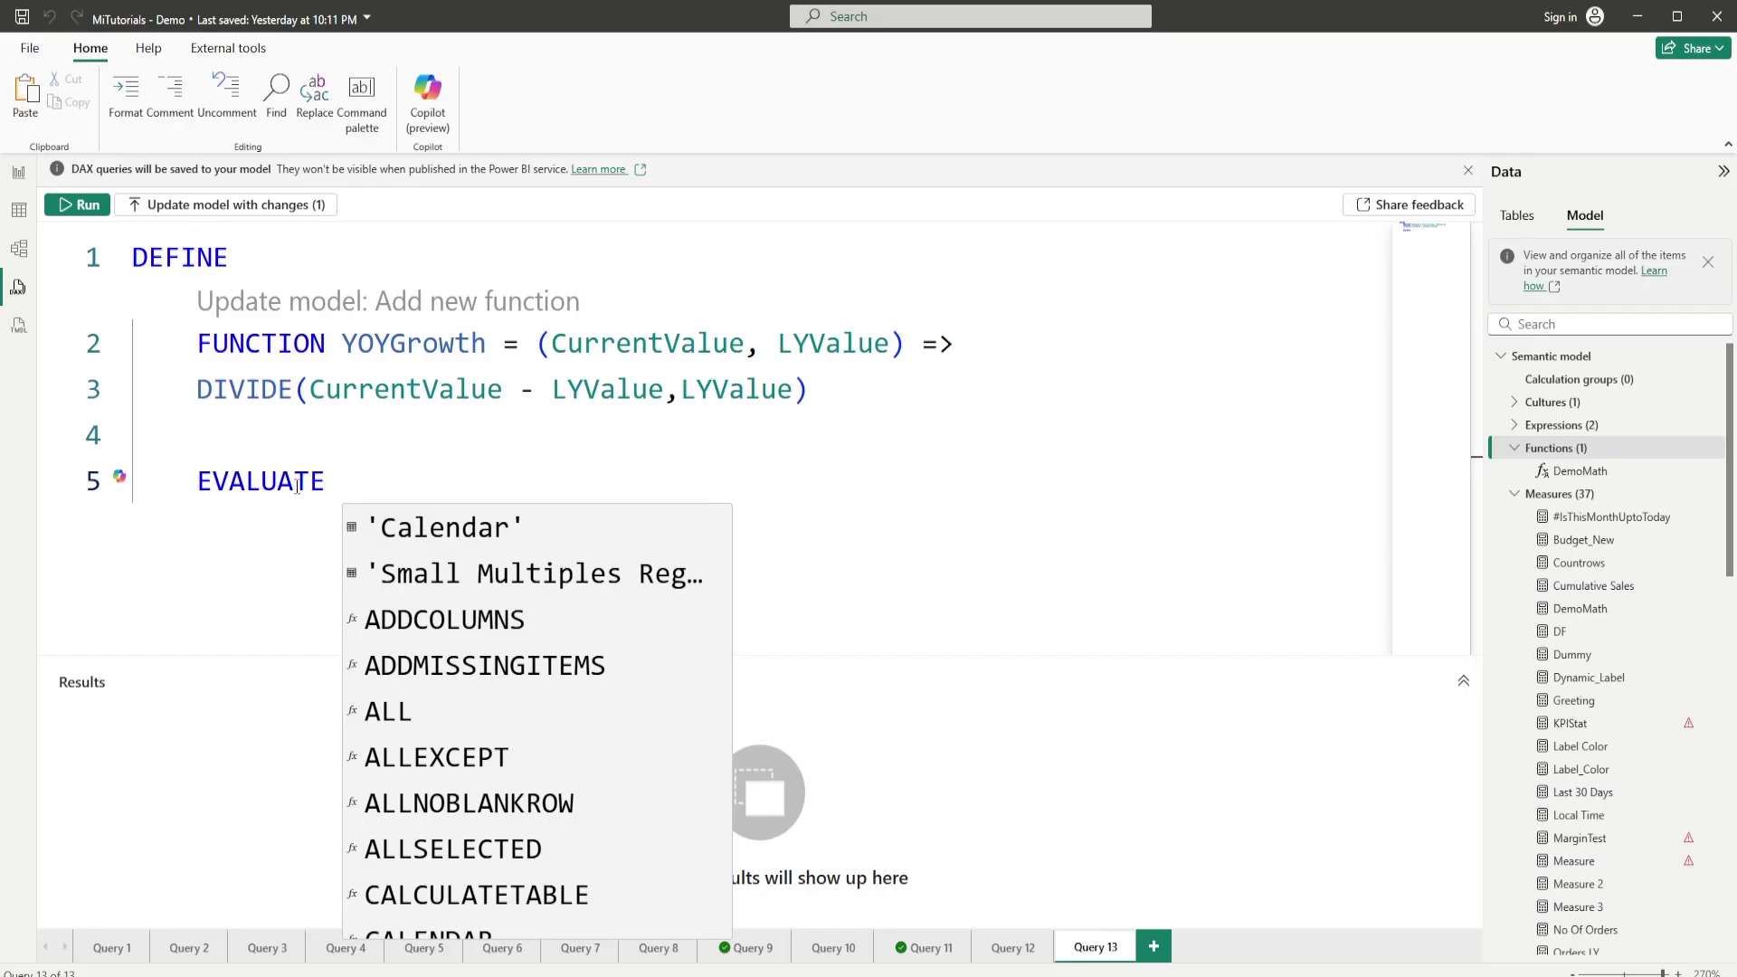
type("{")
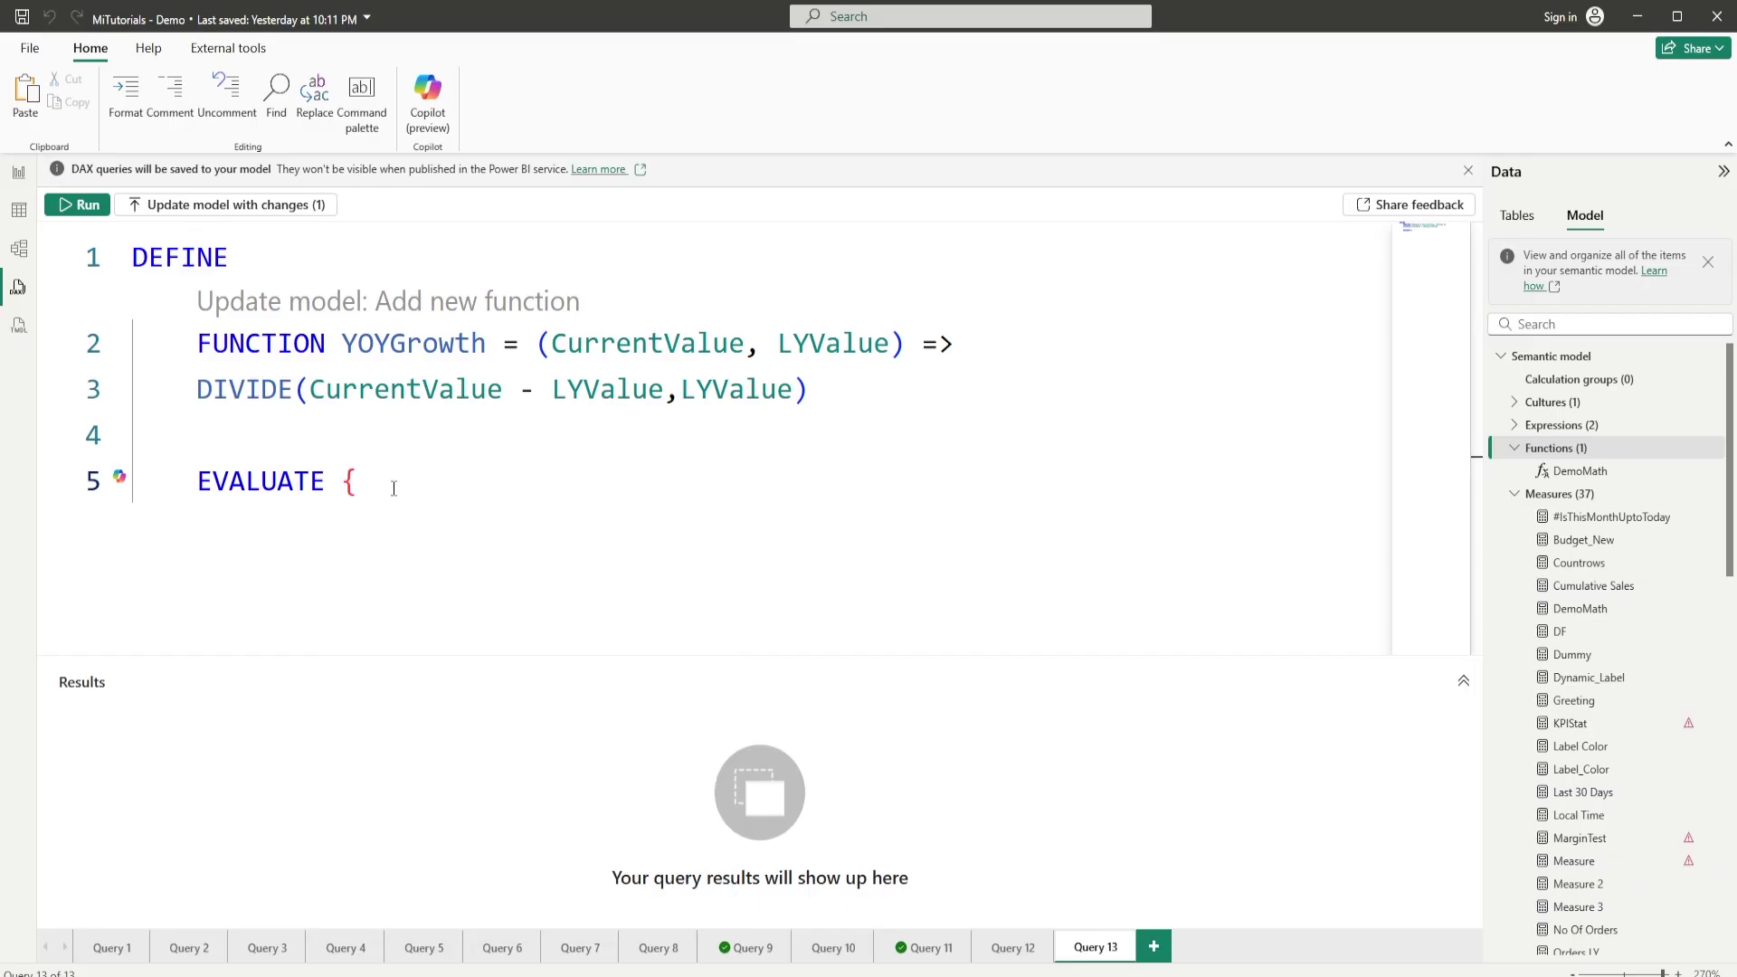
type("YOY")
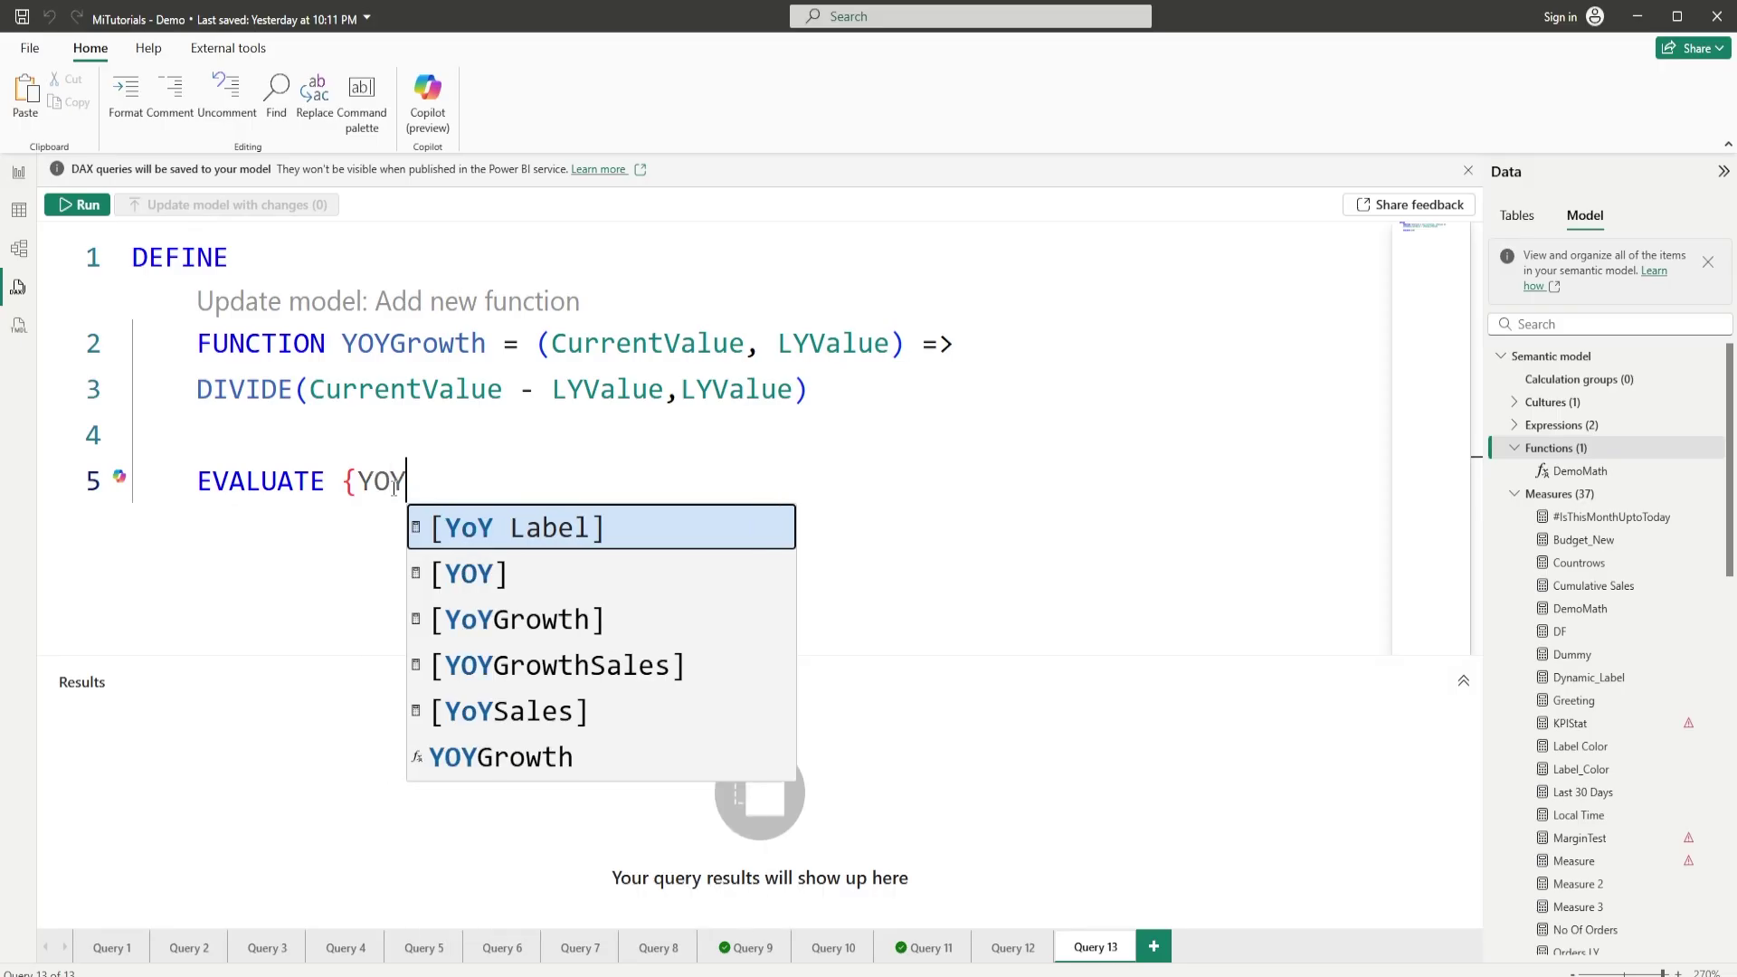
left_click(425, 760)
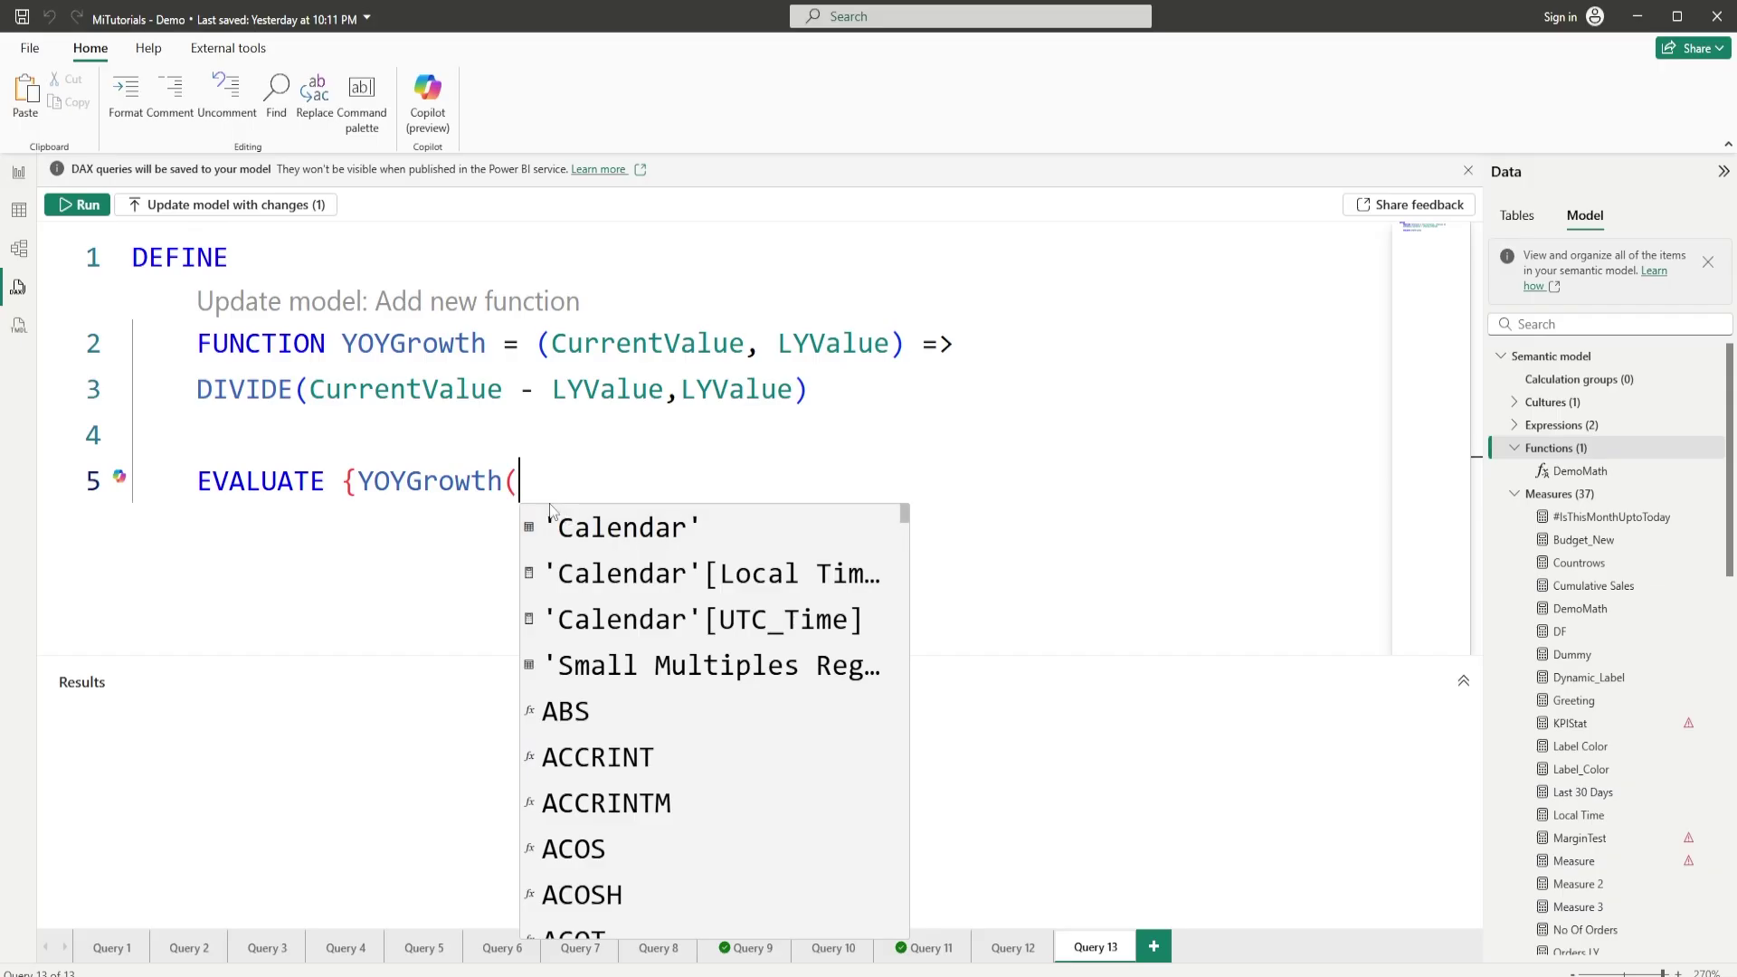
Step: Pass the [Total_Sales] and [Sale LY] measures to the YOYGrowth call, close the brackets and run the query
type("Total")
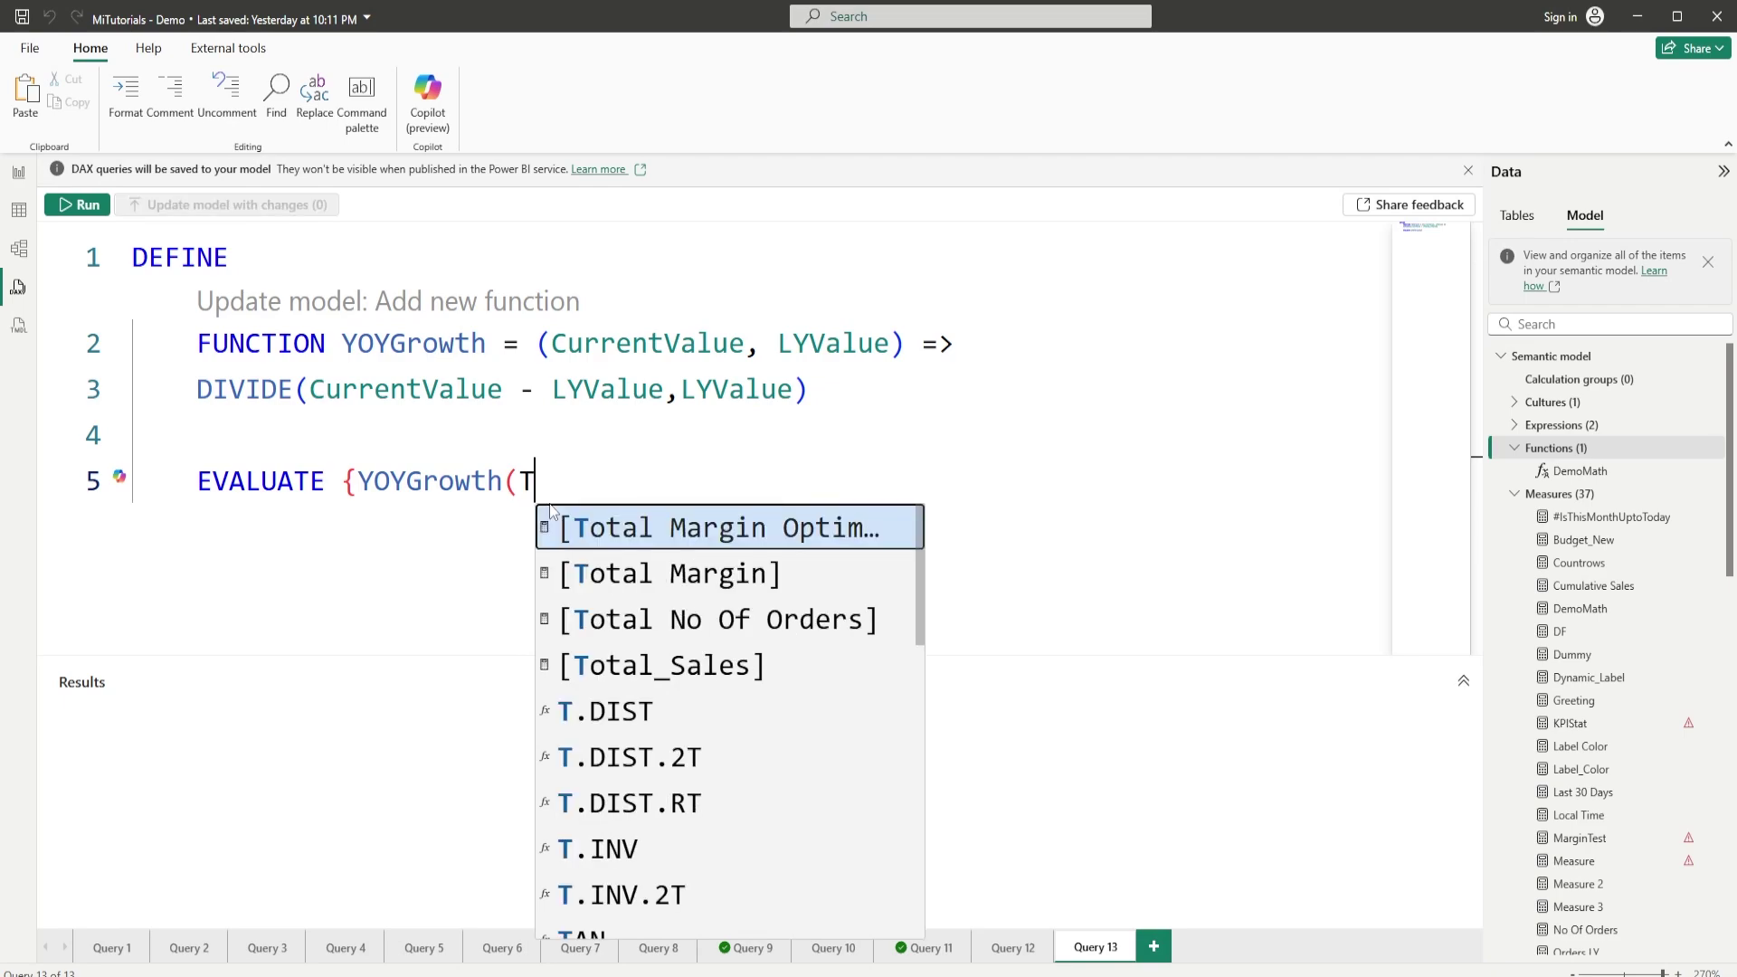
key("Down")
key("Down")
key("Down")
key("Tab")
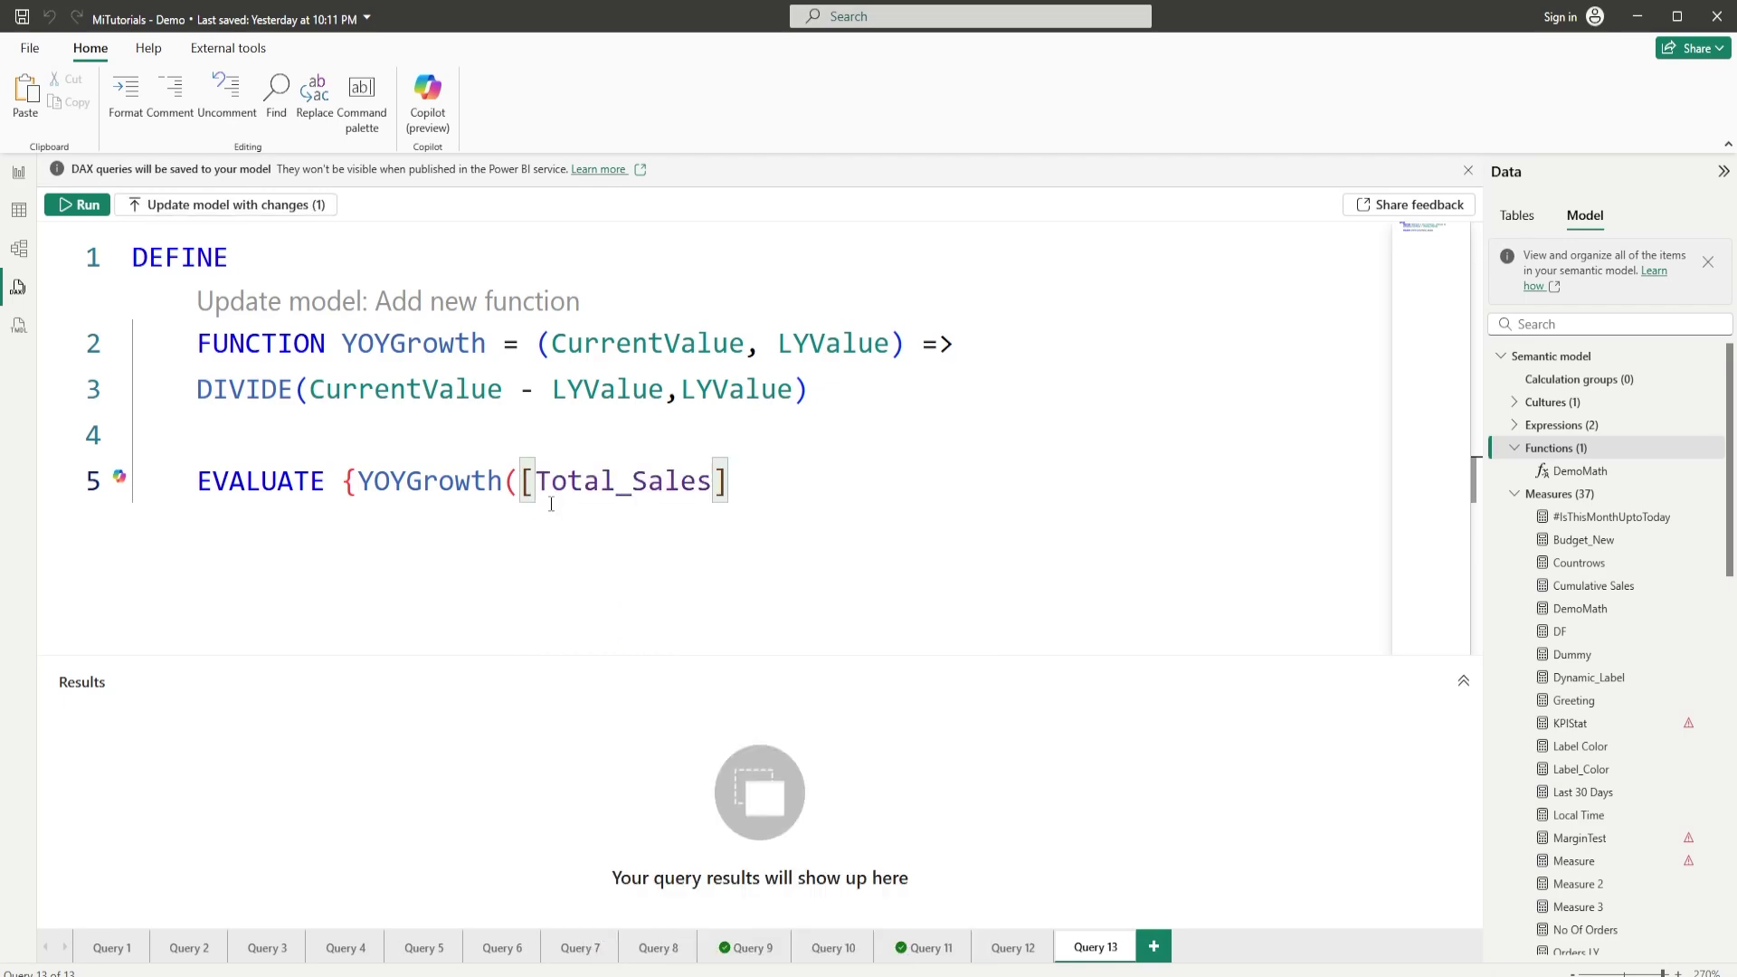
type(",")
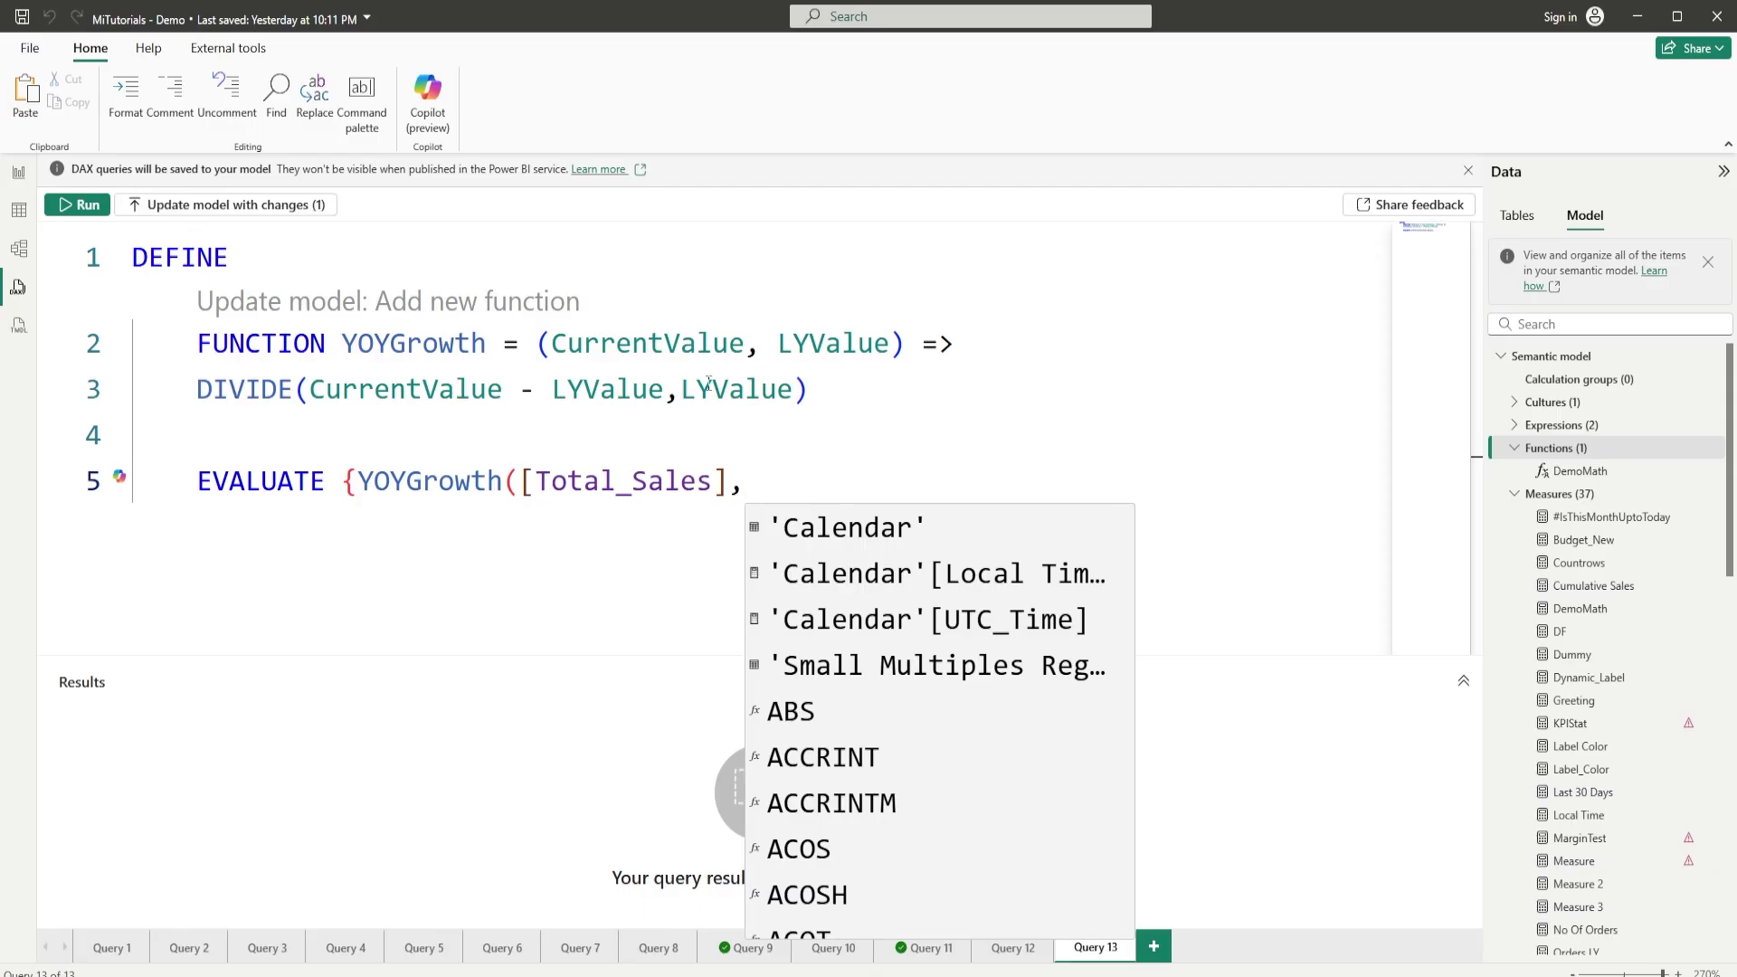
type("ly")
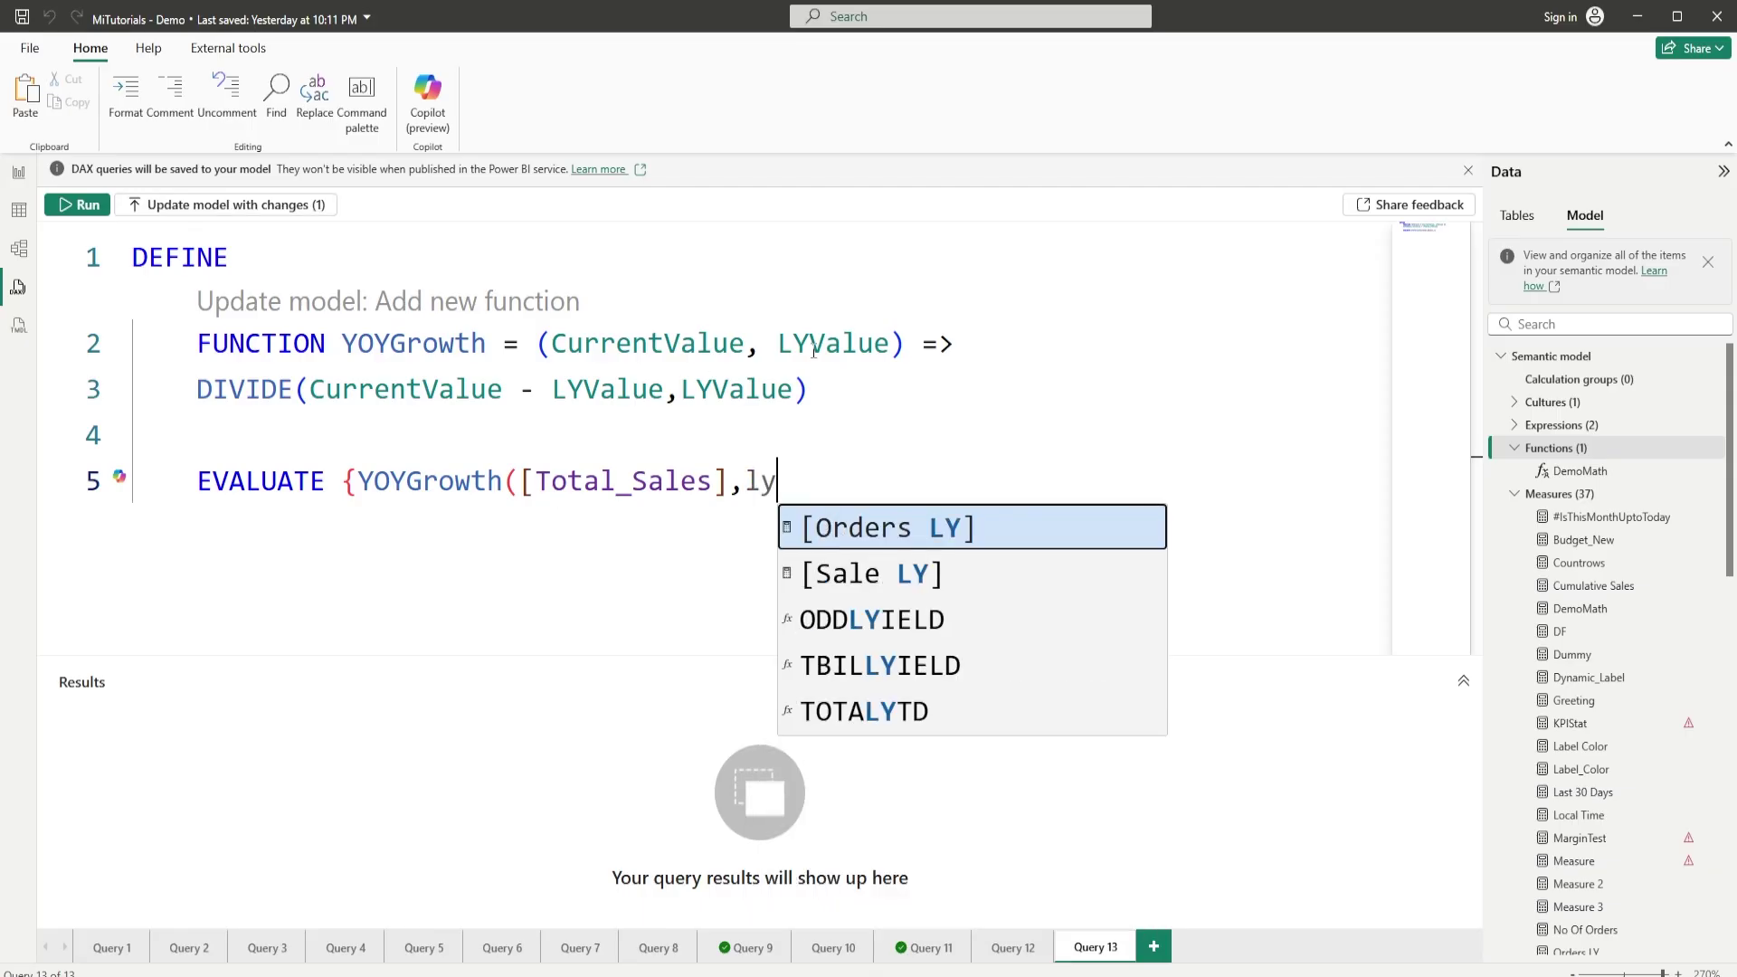
left_click(897, 574)
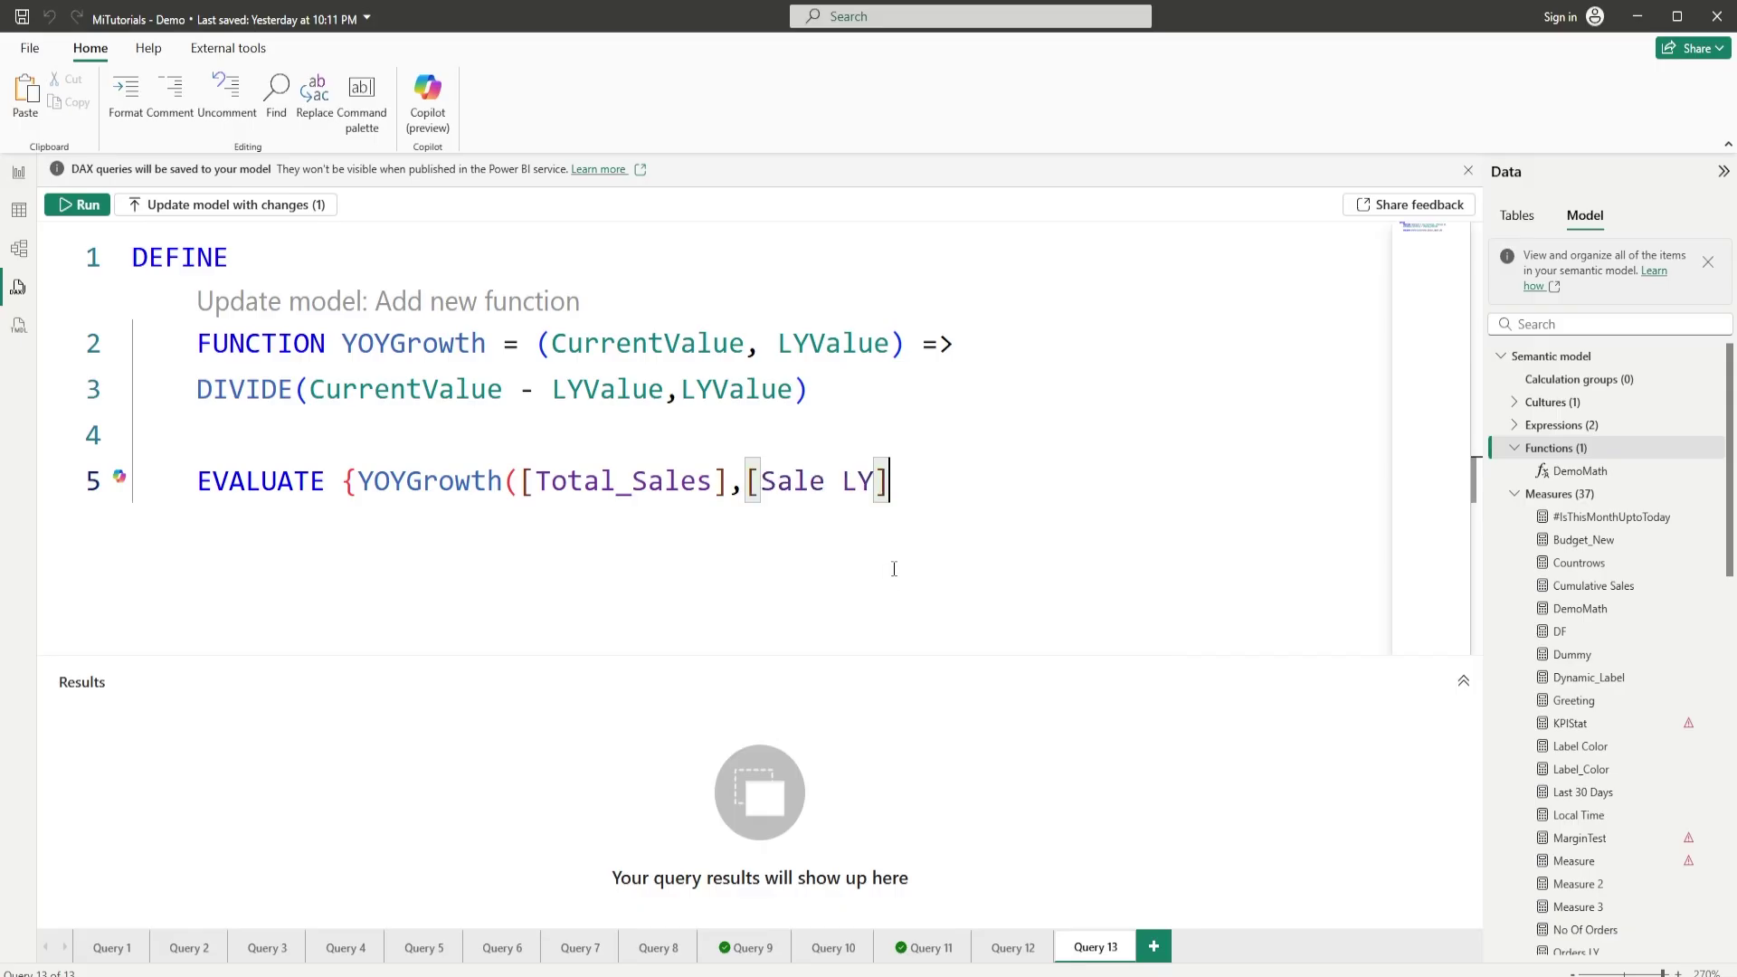
type(")}")
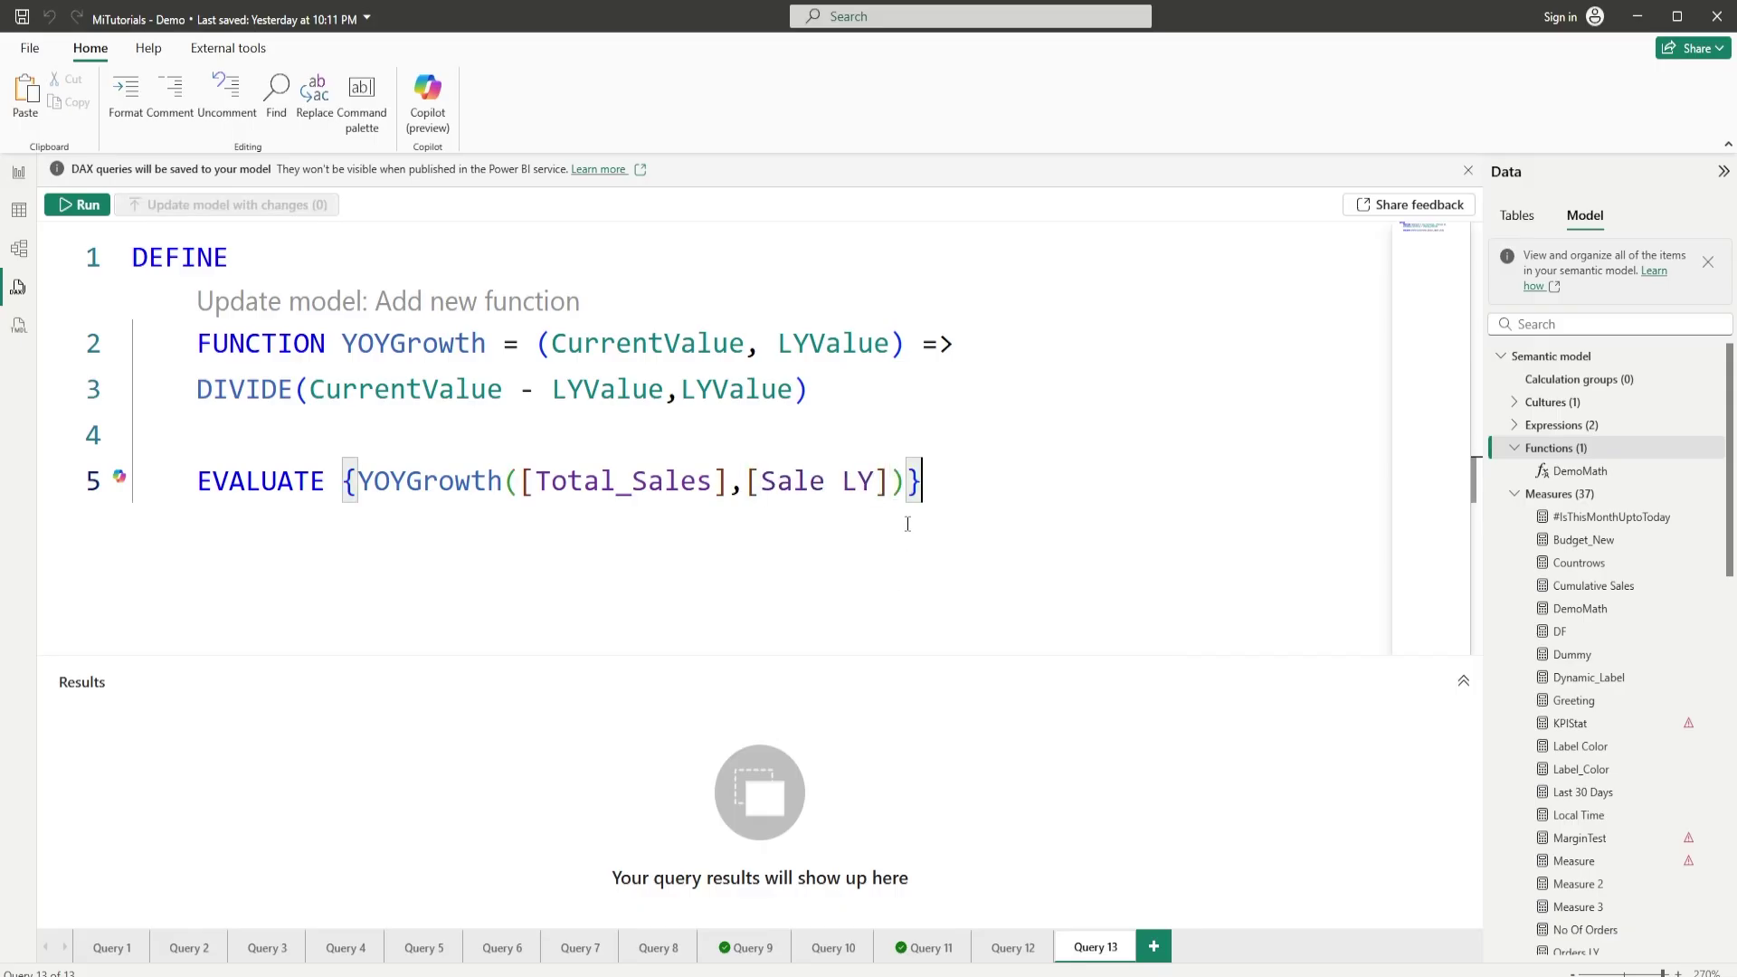
left_click(72, 206)
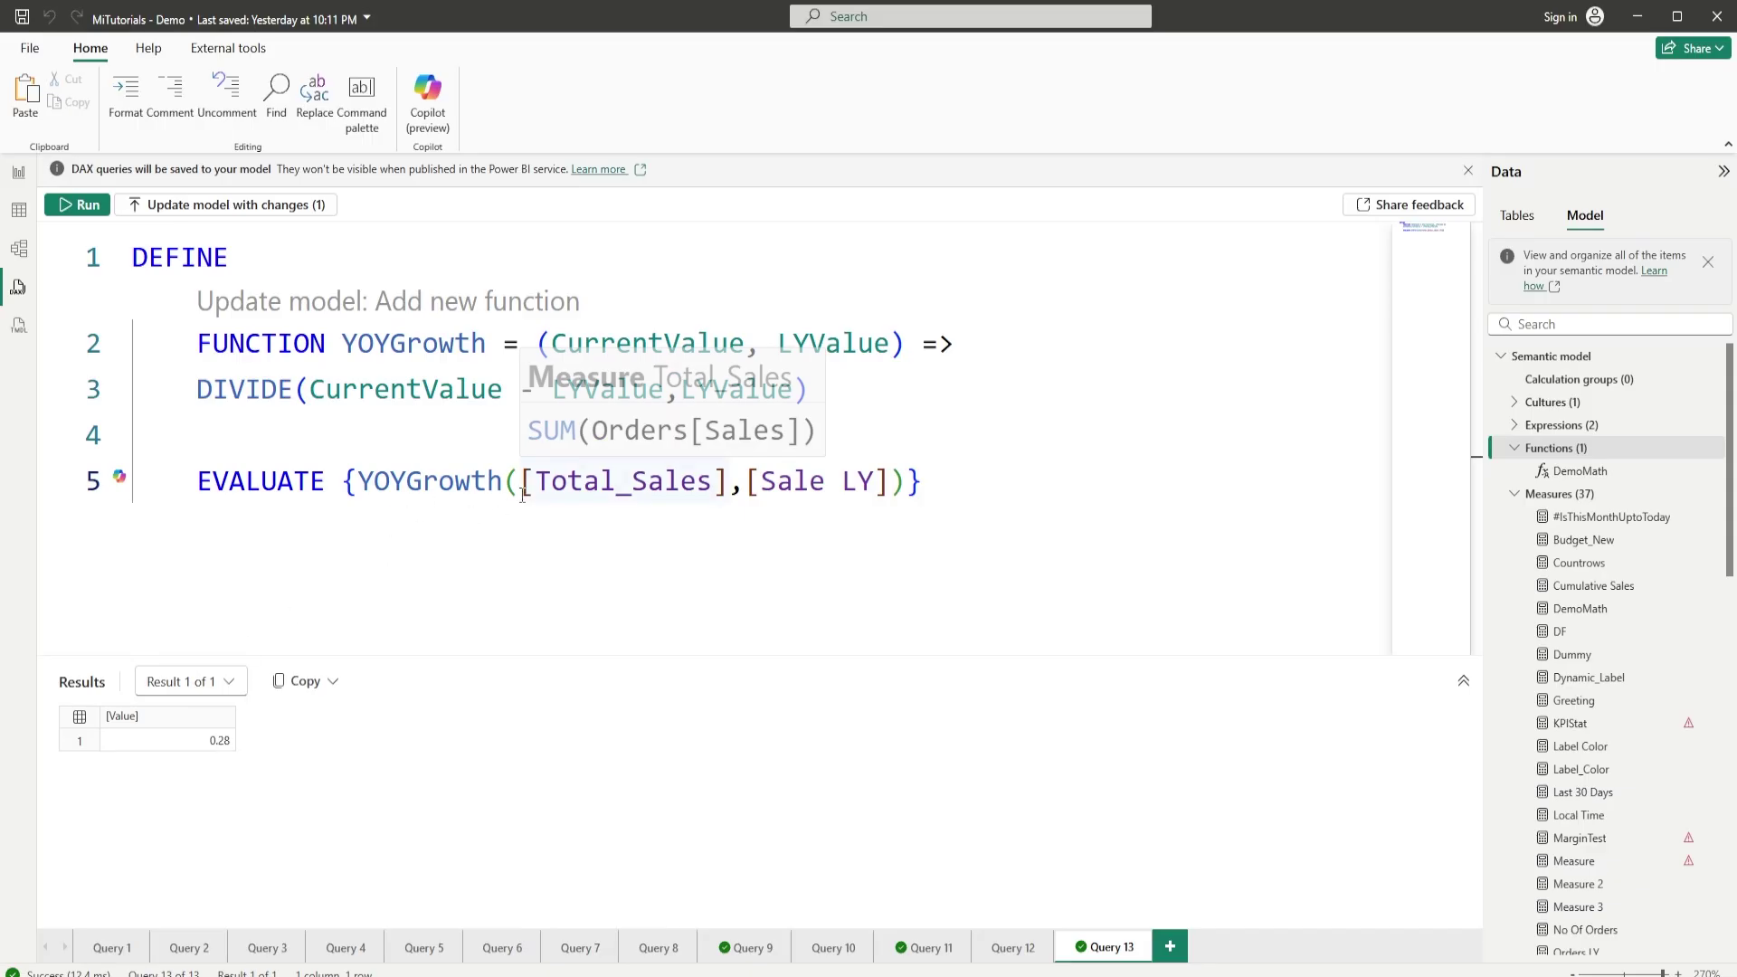
Step: Remove the EVALUATE line and update the model with the new YOYGrowth function
left_click_drag(961, 487, 198, 481)
key("Delete")
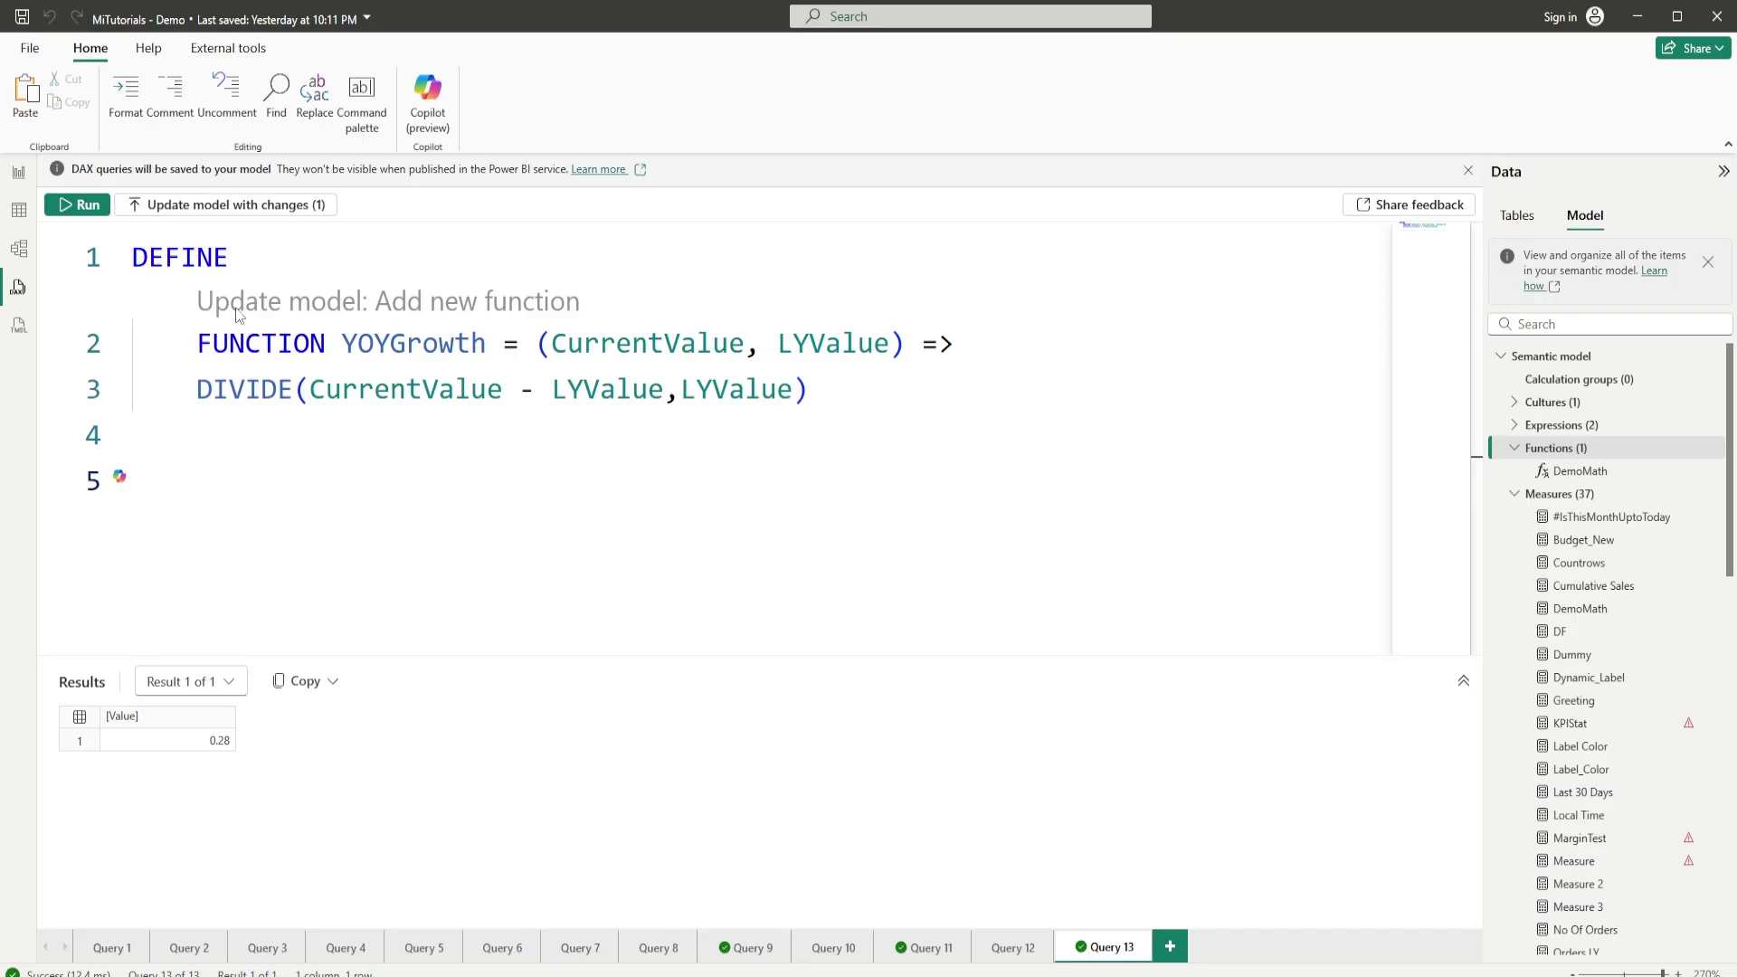
left_click(225, 205)
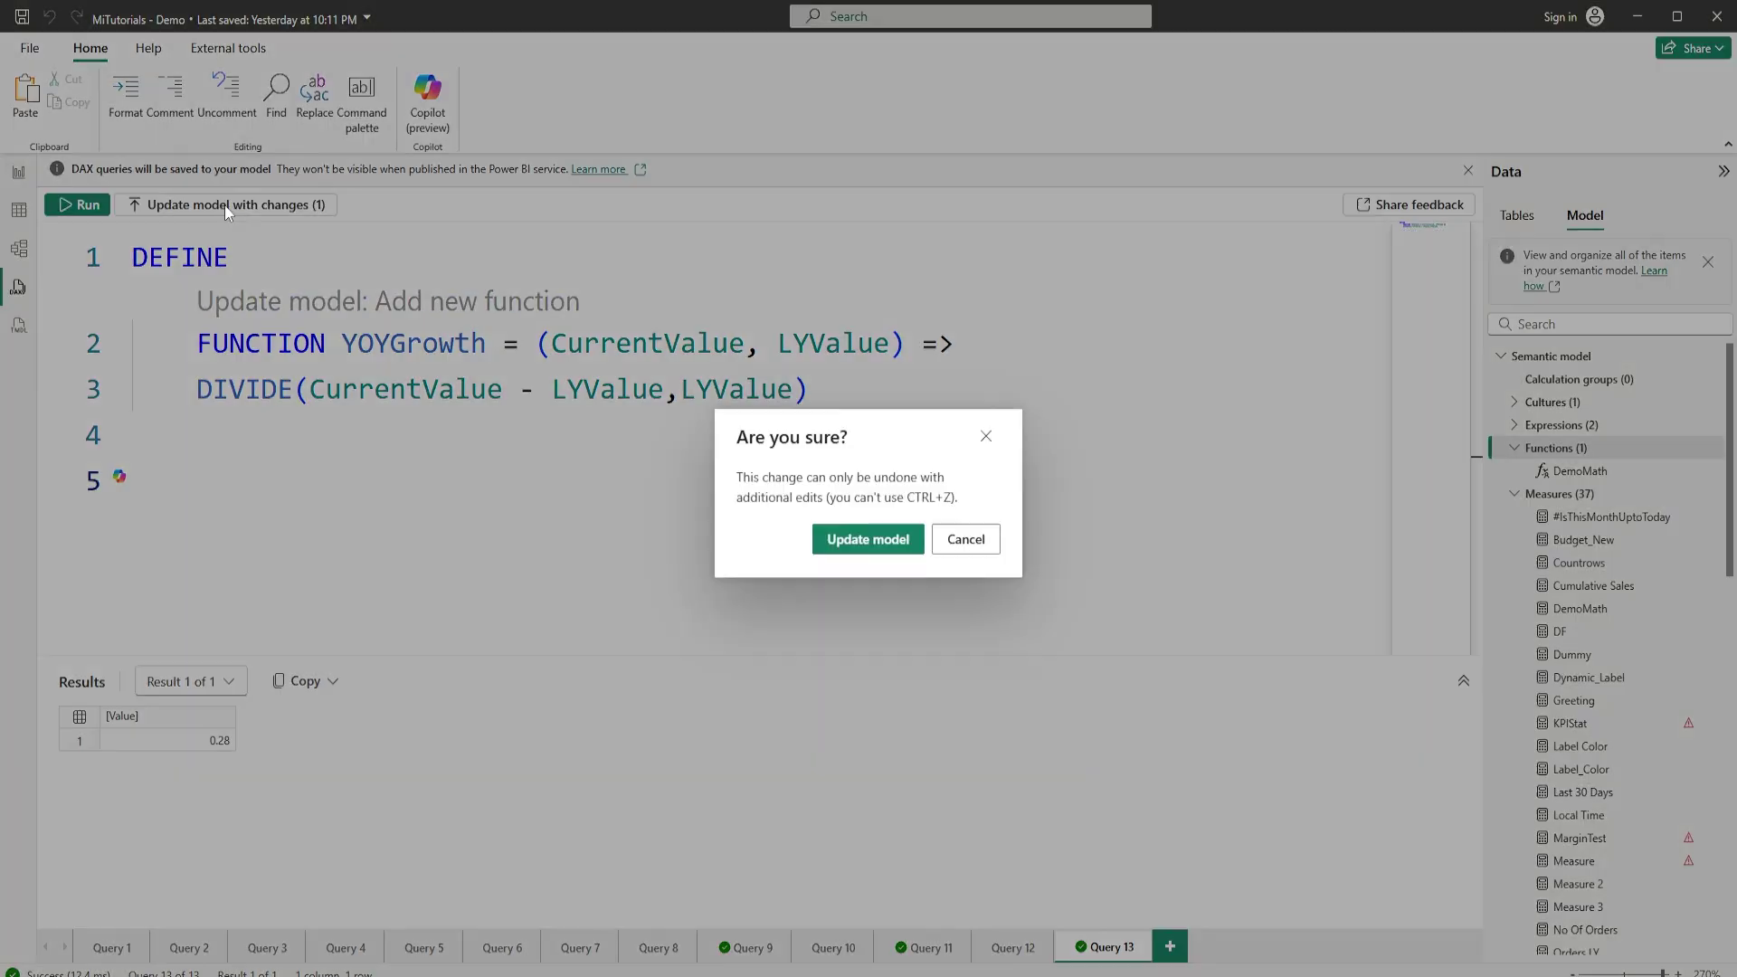
left_click(871, 547)
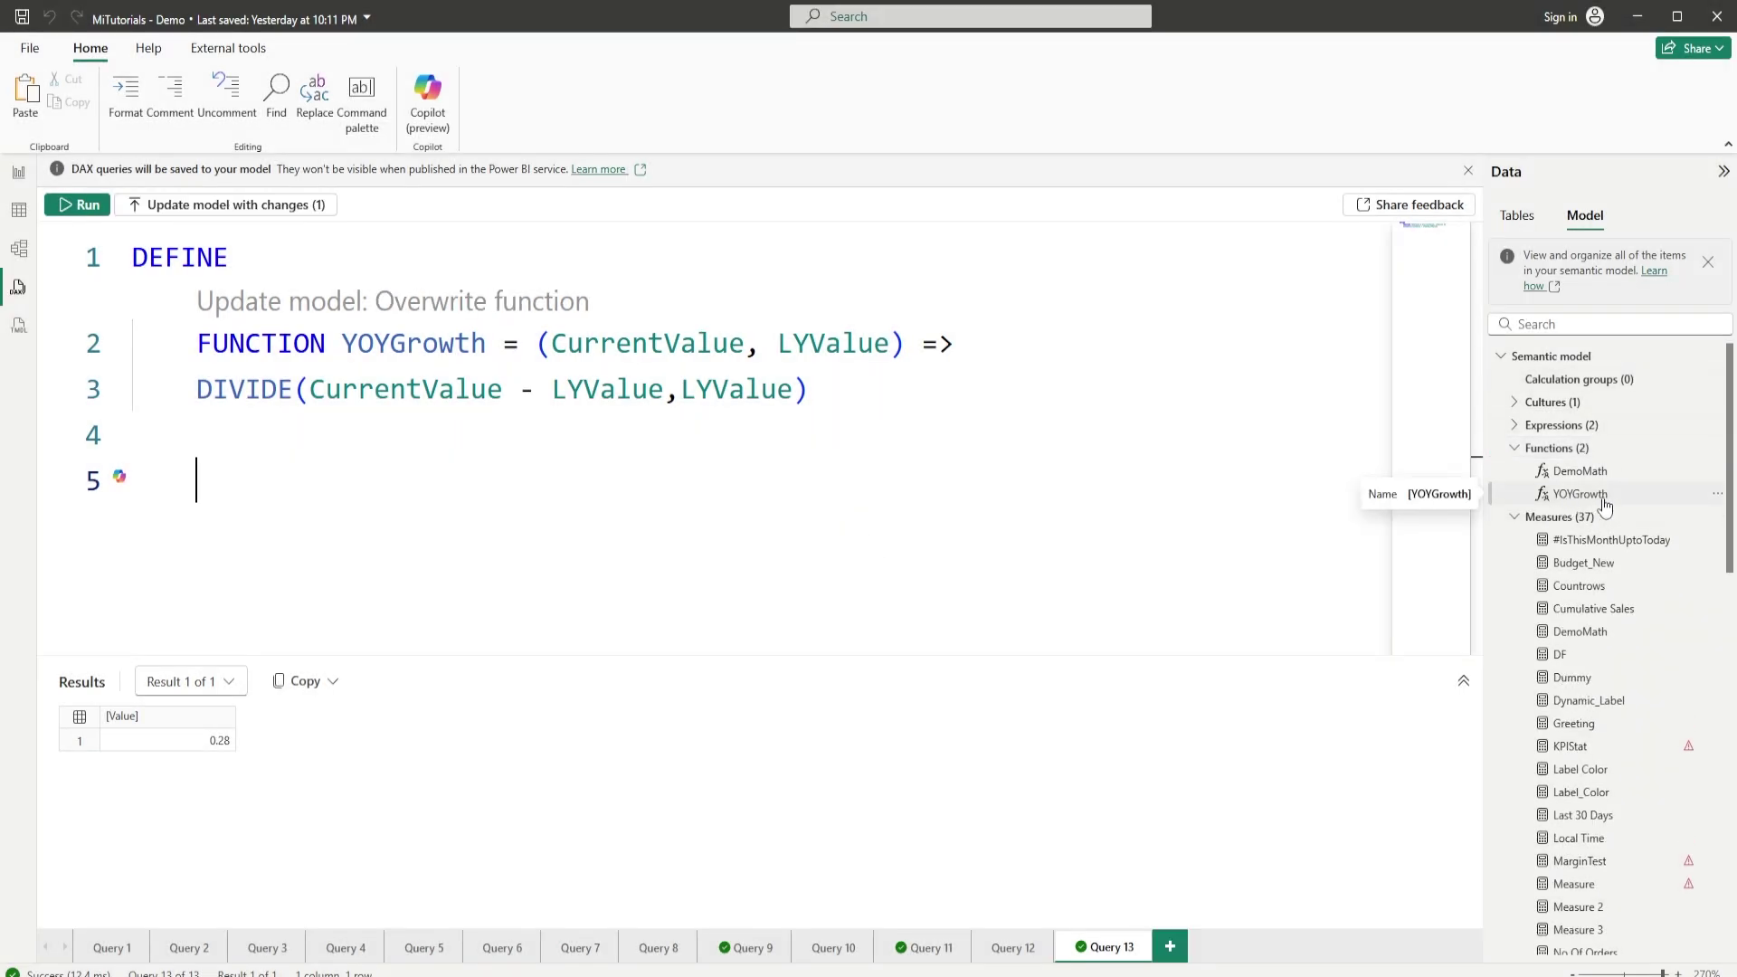
Step: Return to the report view and delete the DemoMath card from Page 5
left_click(19, 172)
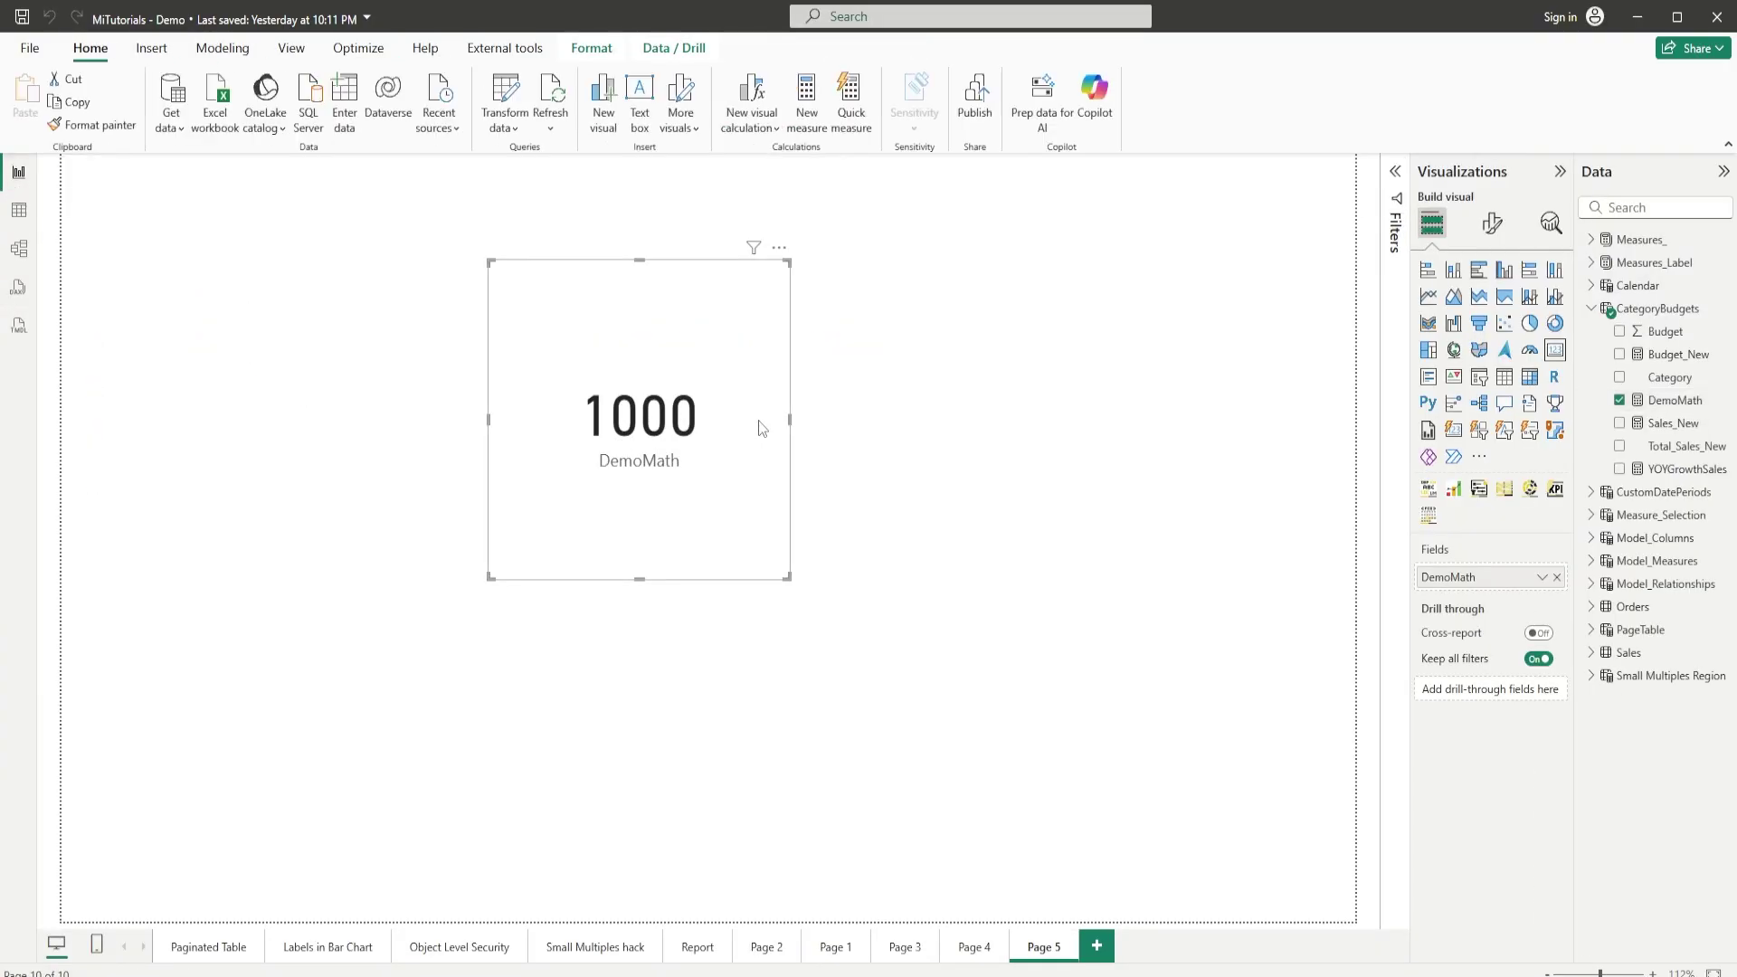
key("Delete")
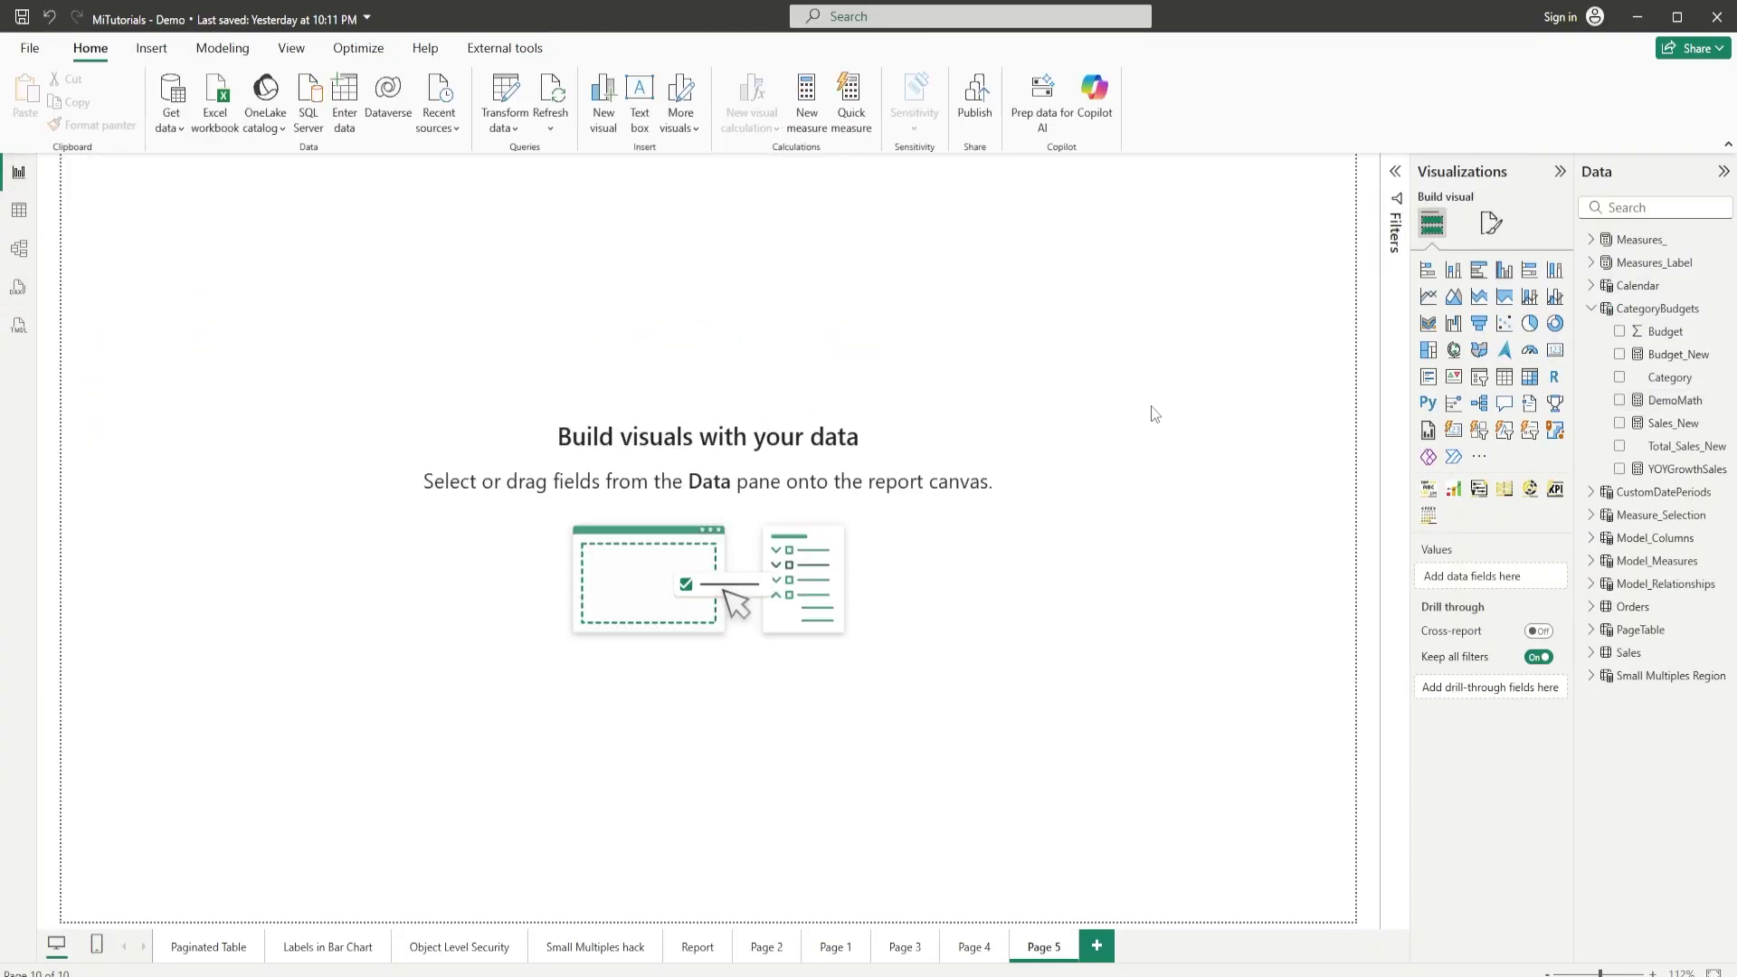
Step: Create a new measure named SalesYOY in the CategoryBudgets table and begin its formula with the YOYGrowth function
left_click(1724, 309)
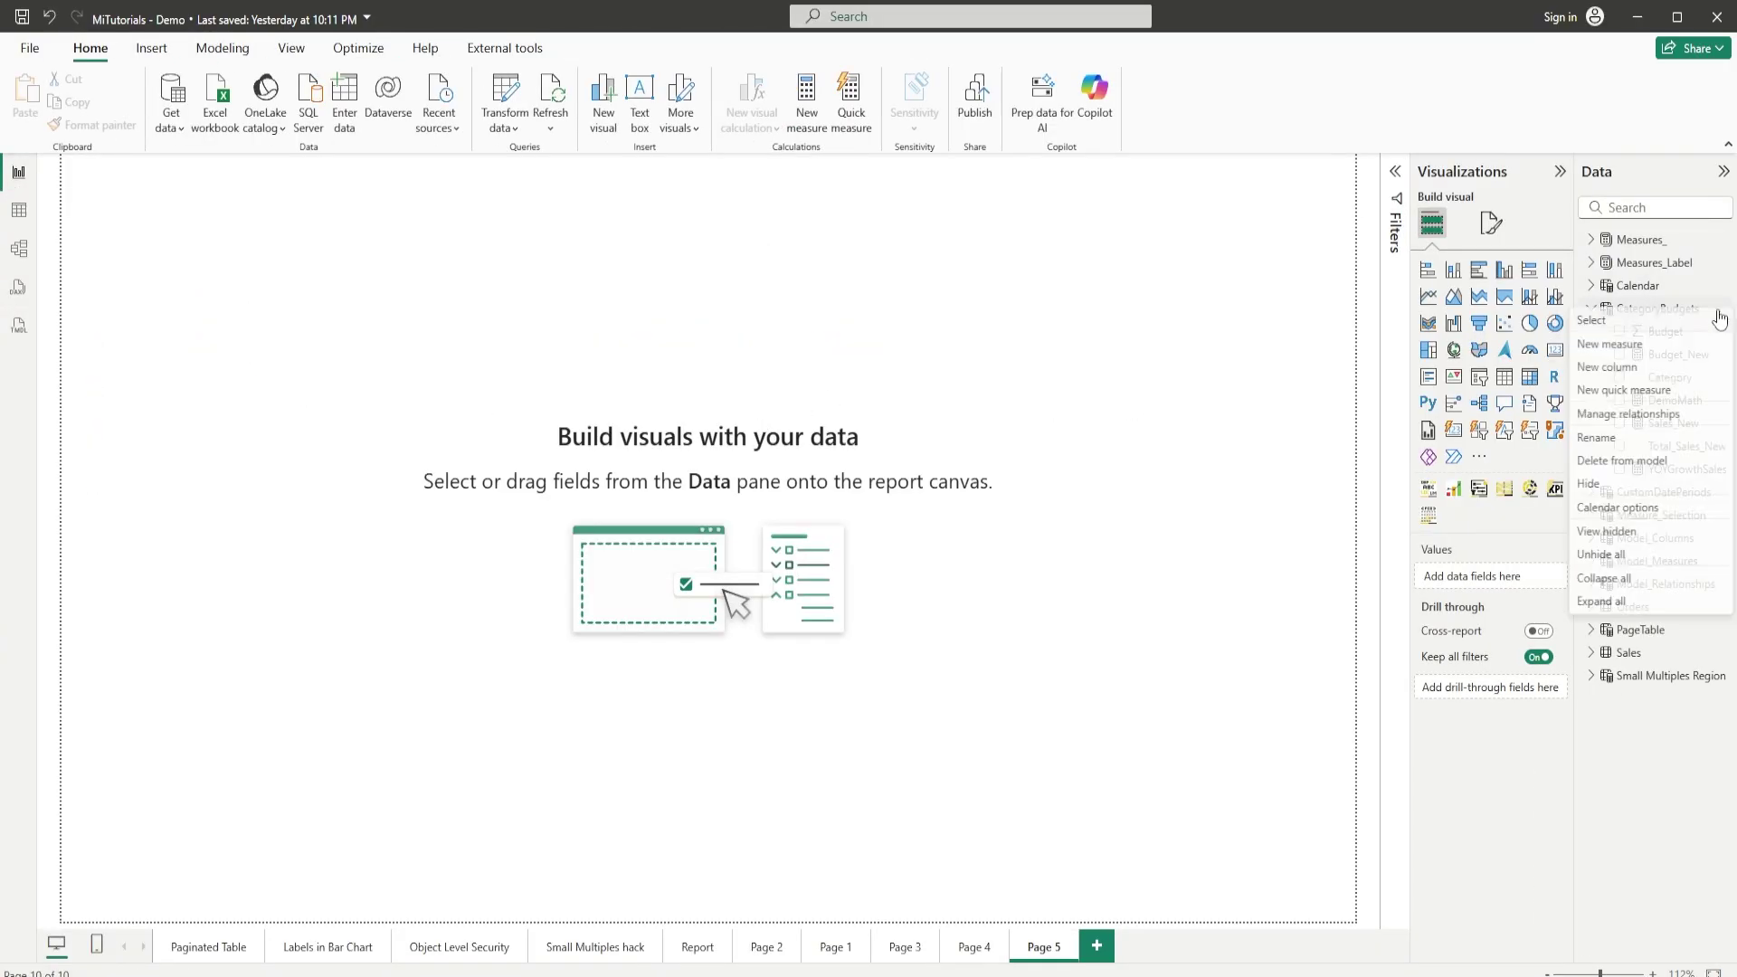
left_click(1629, 341)
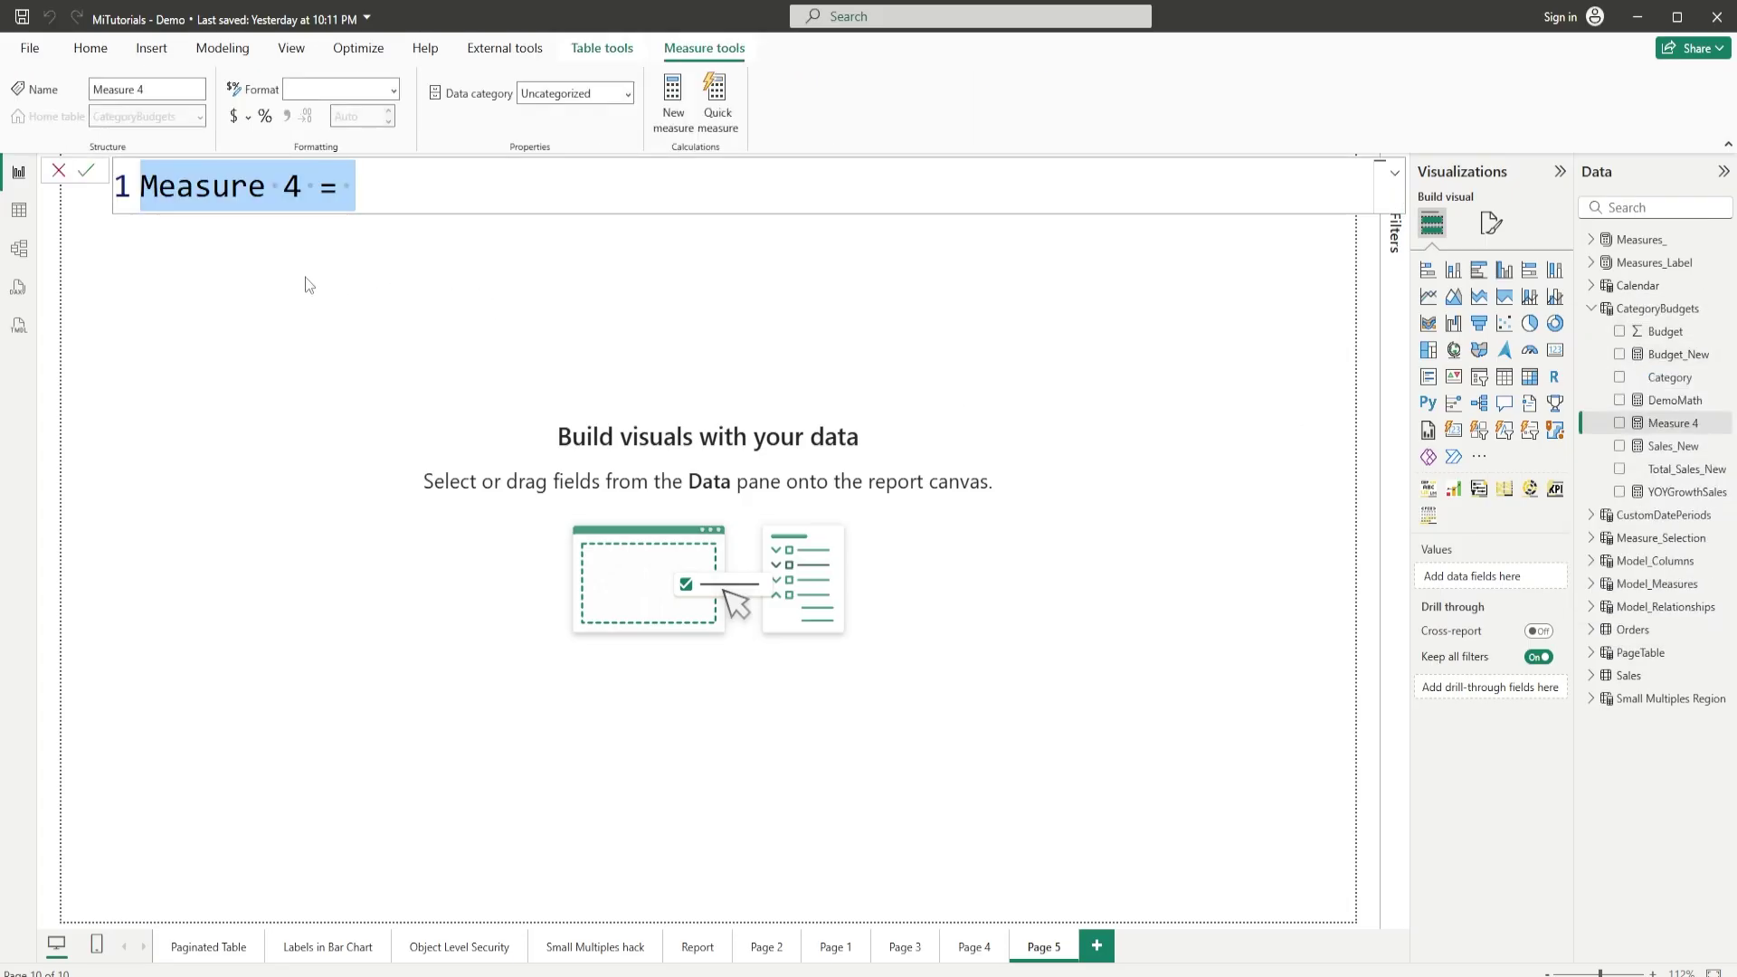
type("SalesY")
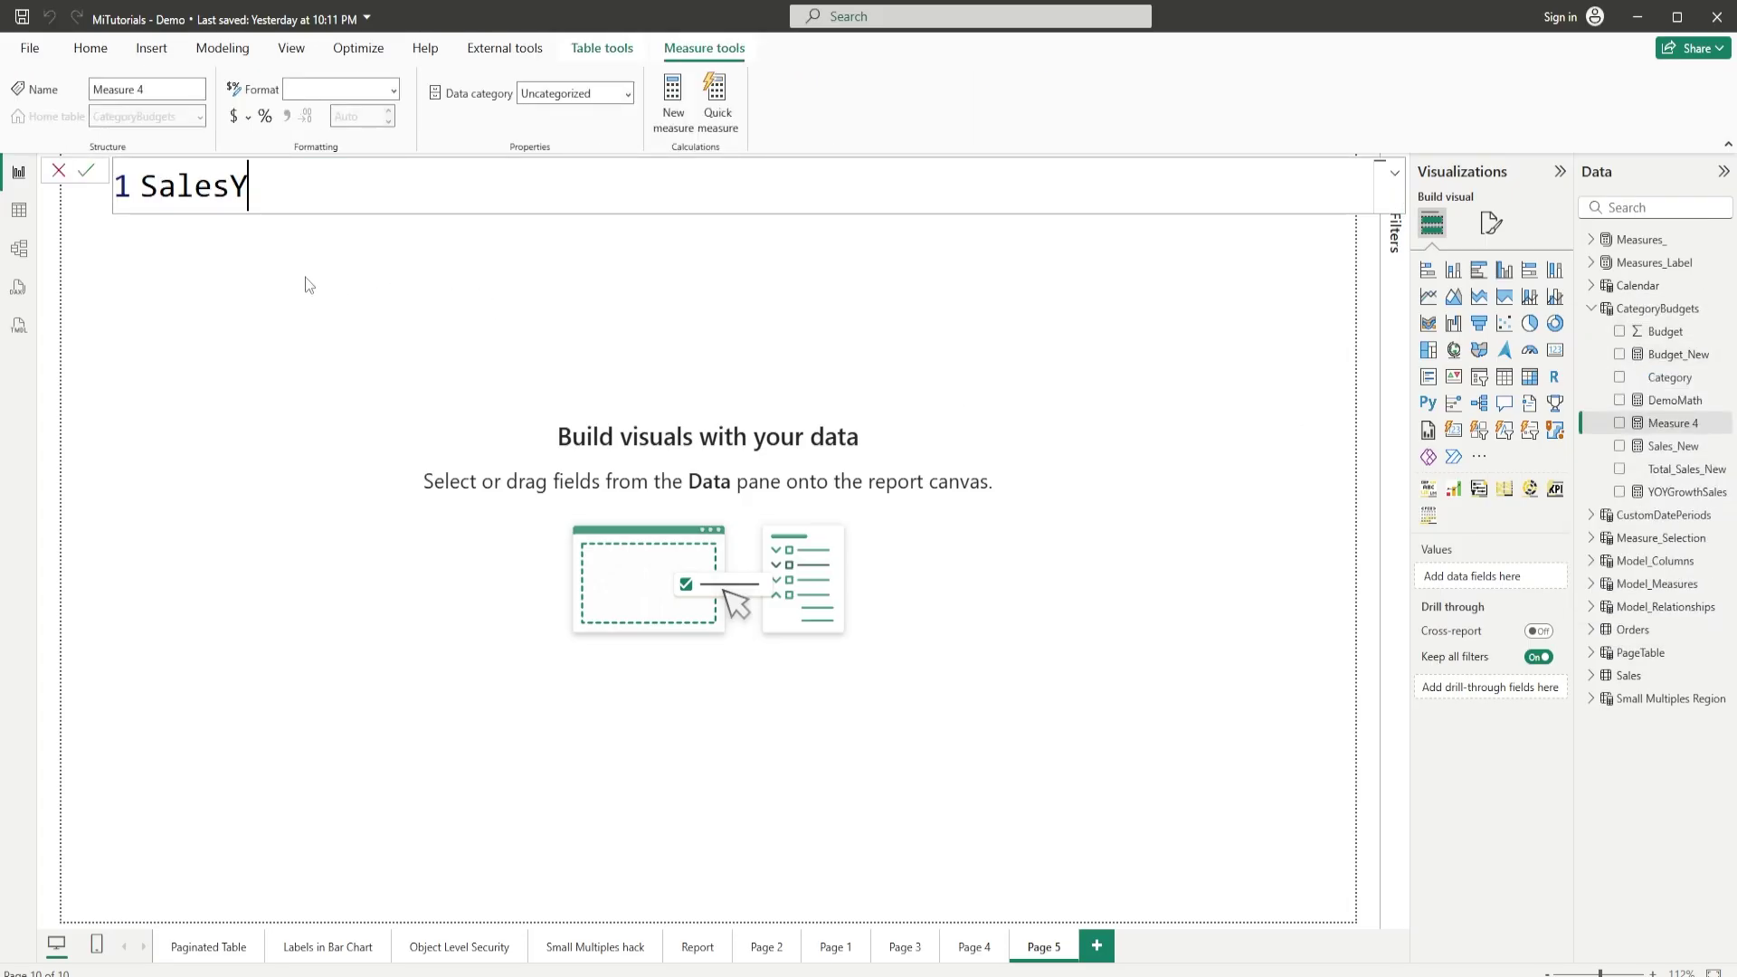
type("OY = yoy")
key("Down")
key("Down")
key("Down")
key("Down")
key("Down")
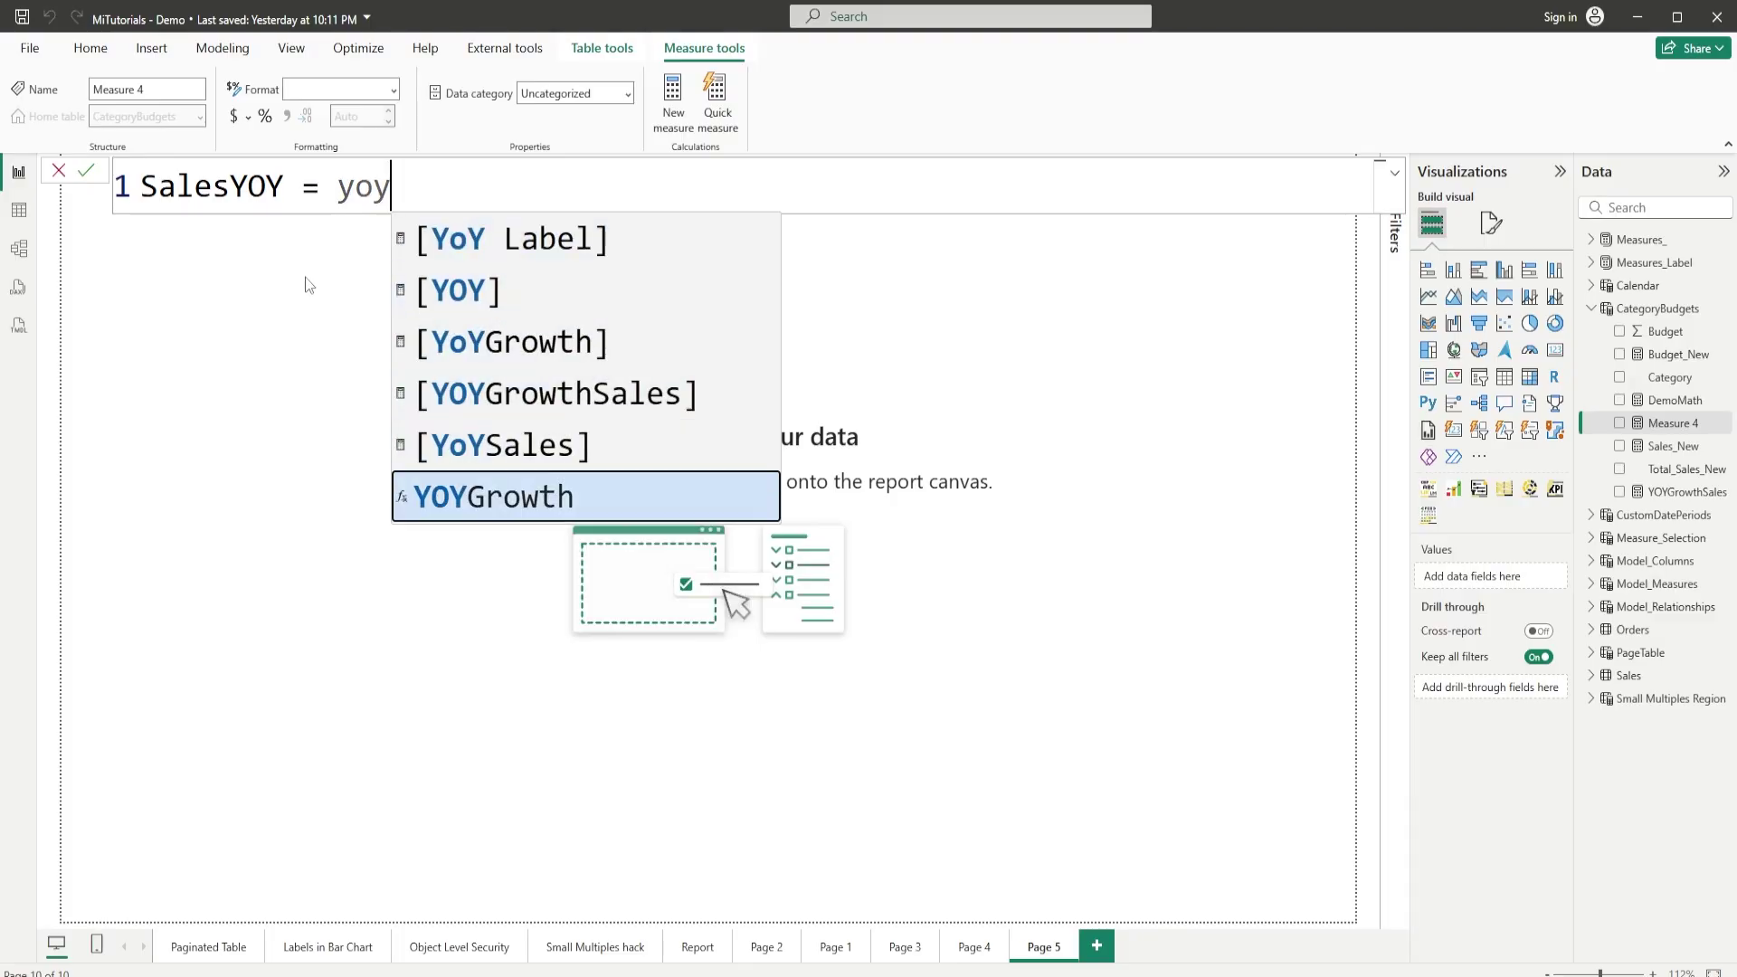
key("Tab")
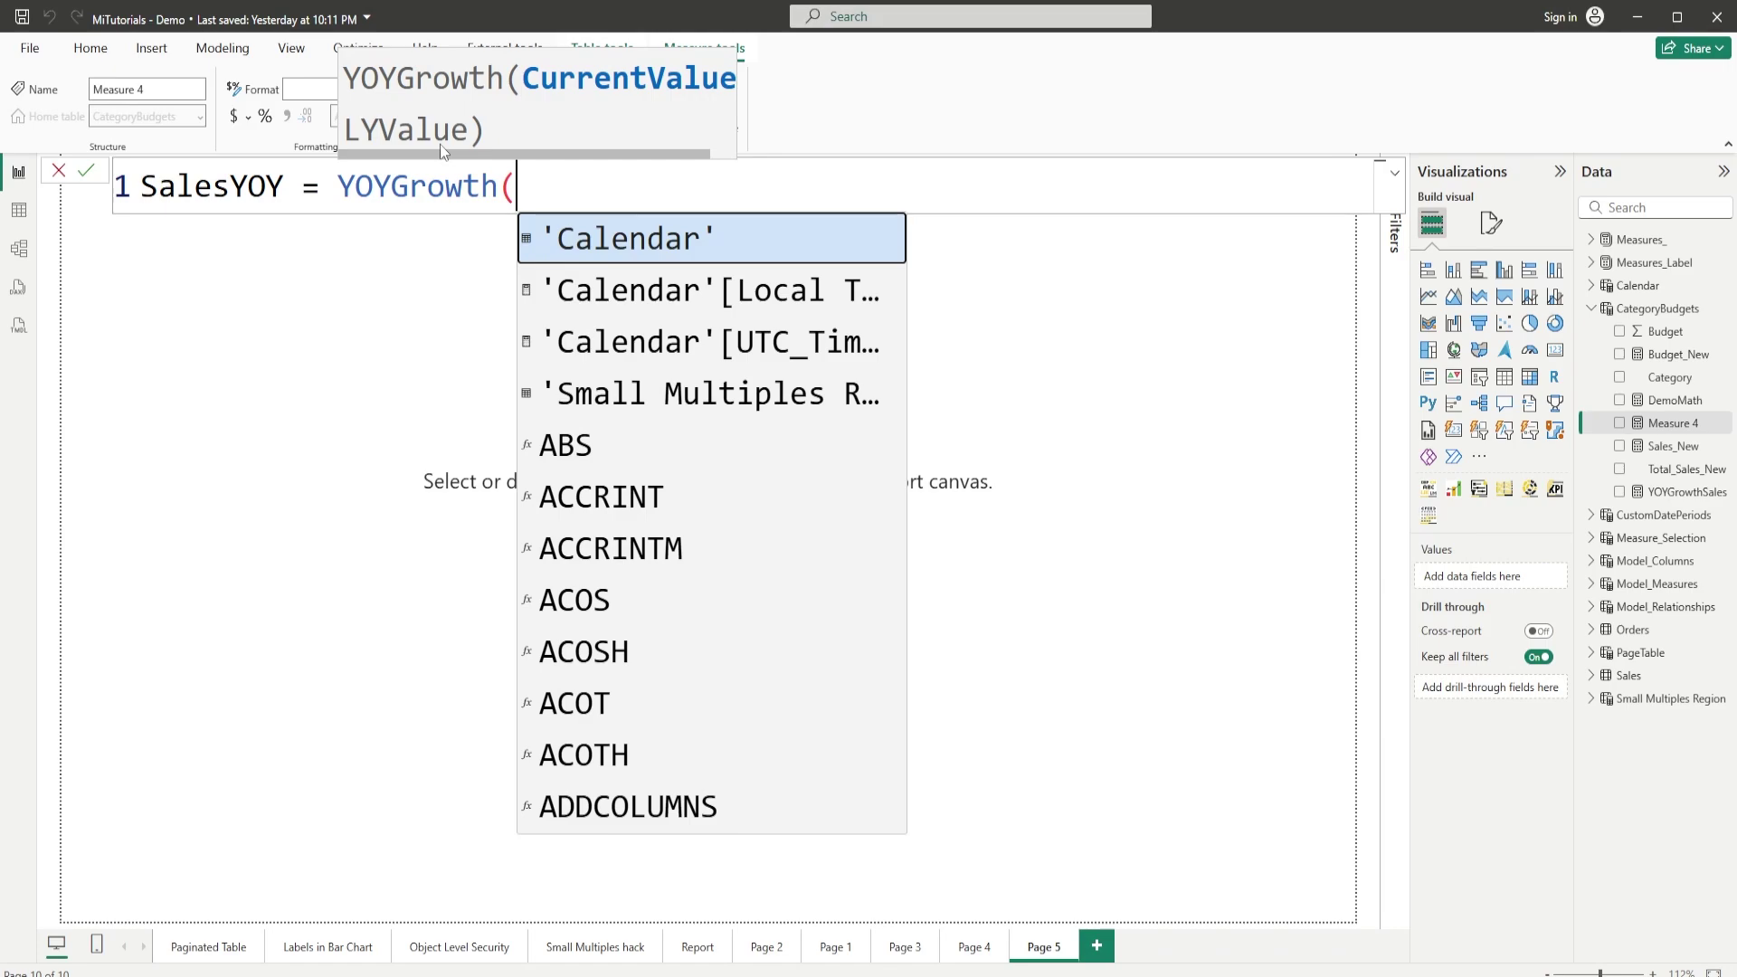
Step: Pass [Total No Of Orders] and [Orders LY] to the YOYGrowth call and close the bracket
type("Total")
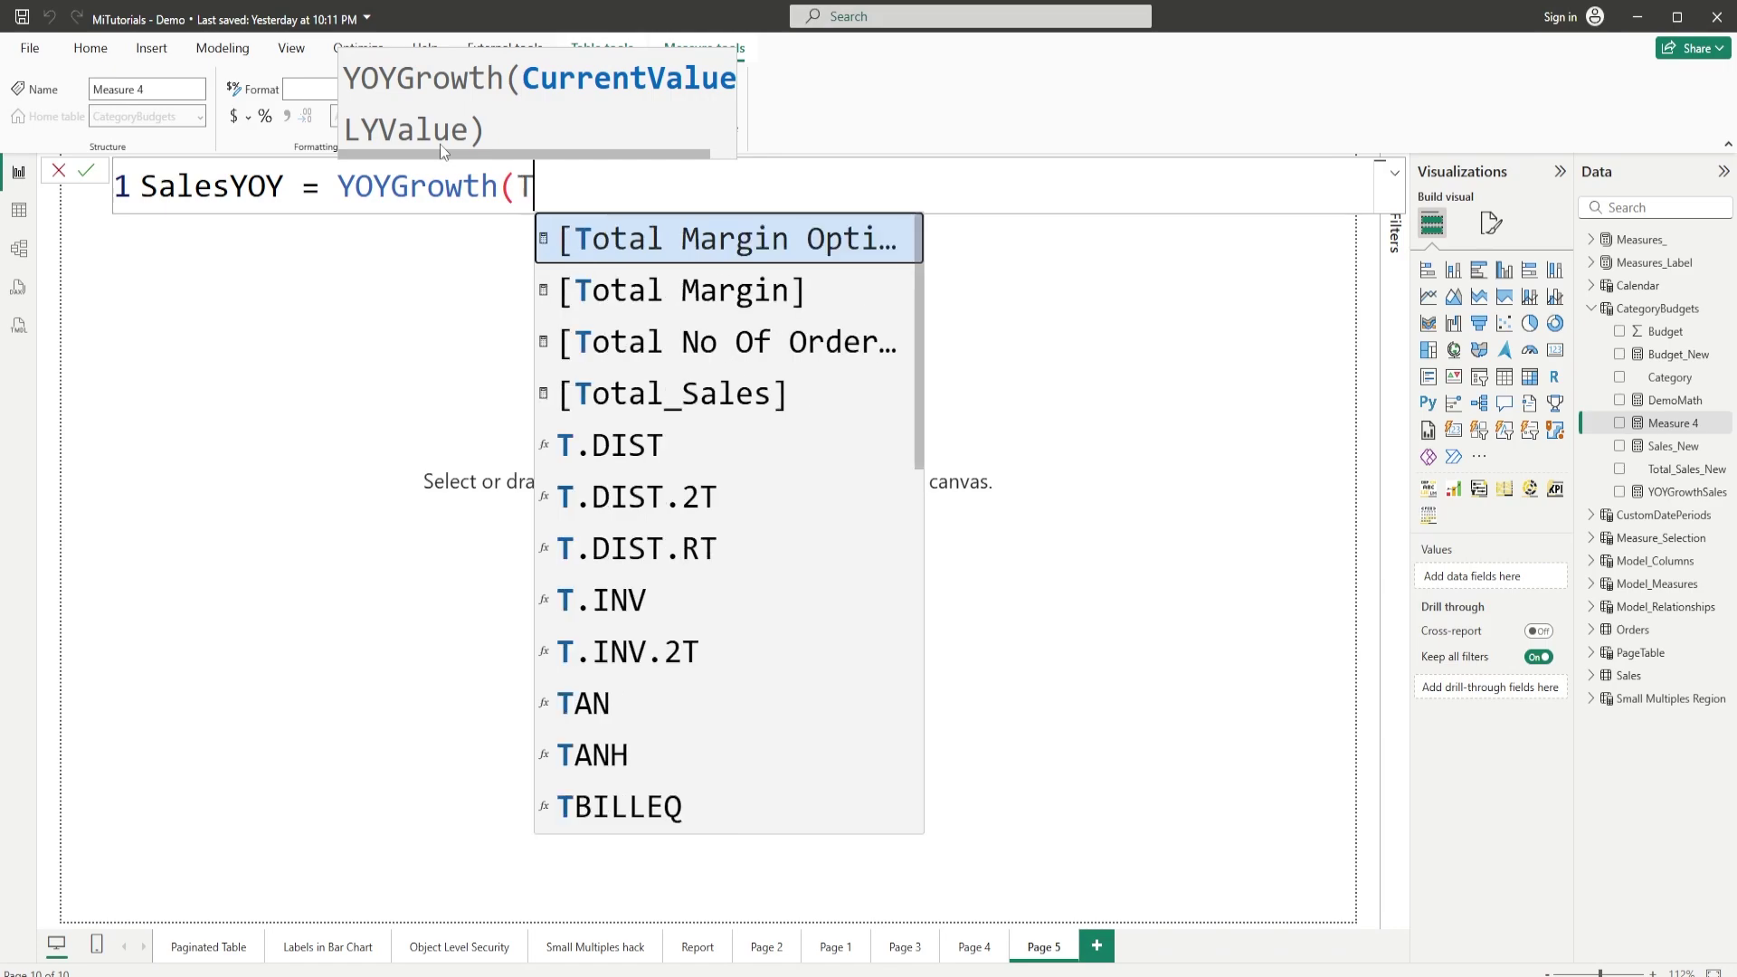
key("Down")
key("Down")
key("Down")
key("Up")
key("Tab")
type(",")
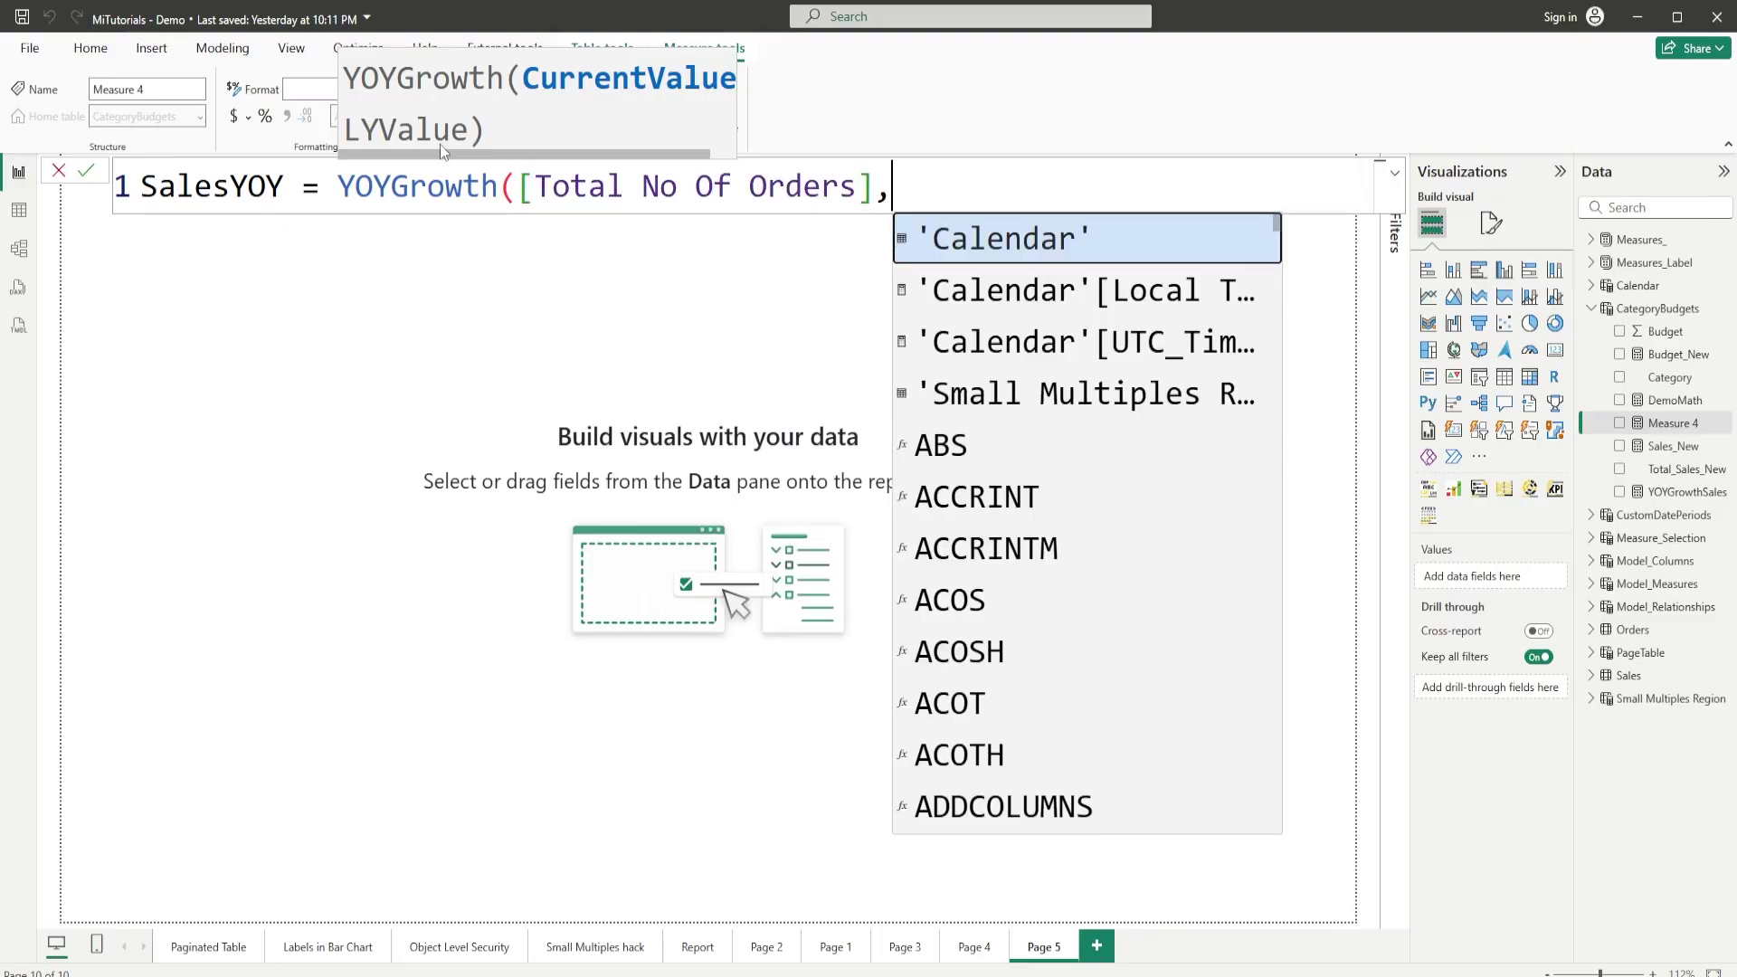
key("ctrl+minus")
key("ctrl+minus")
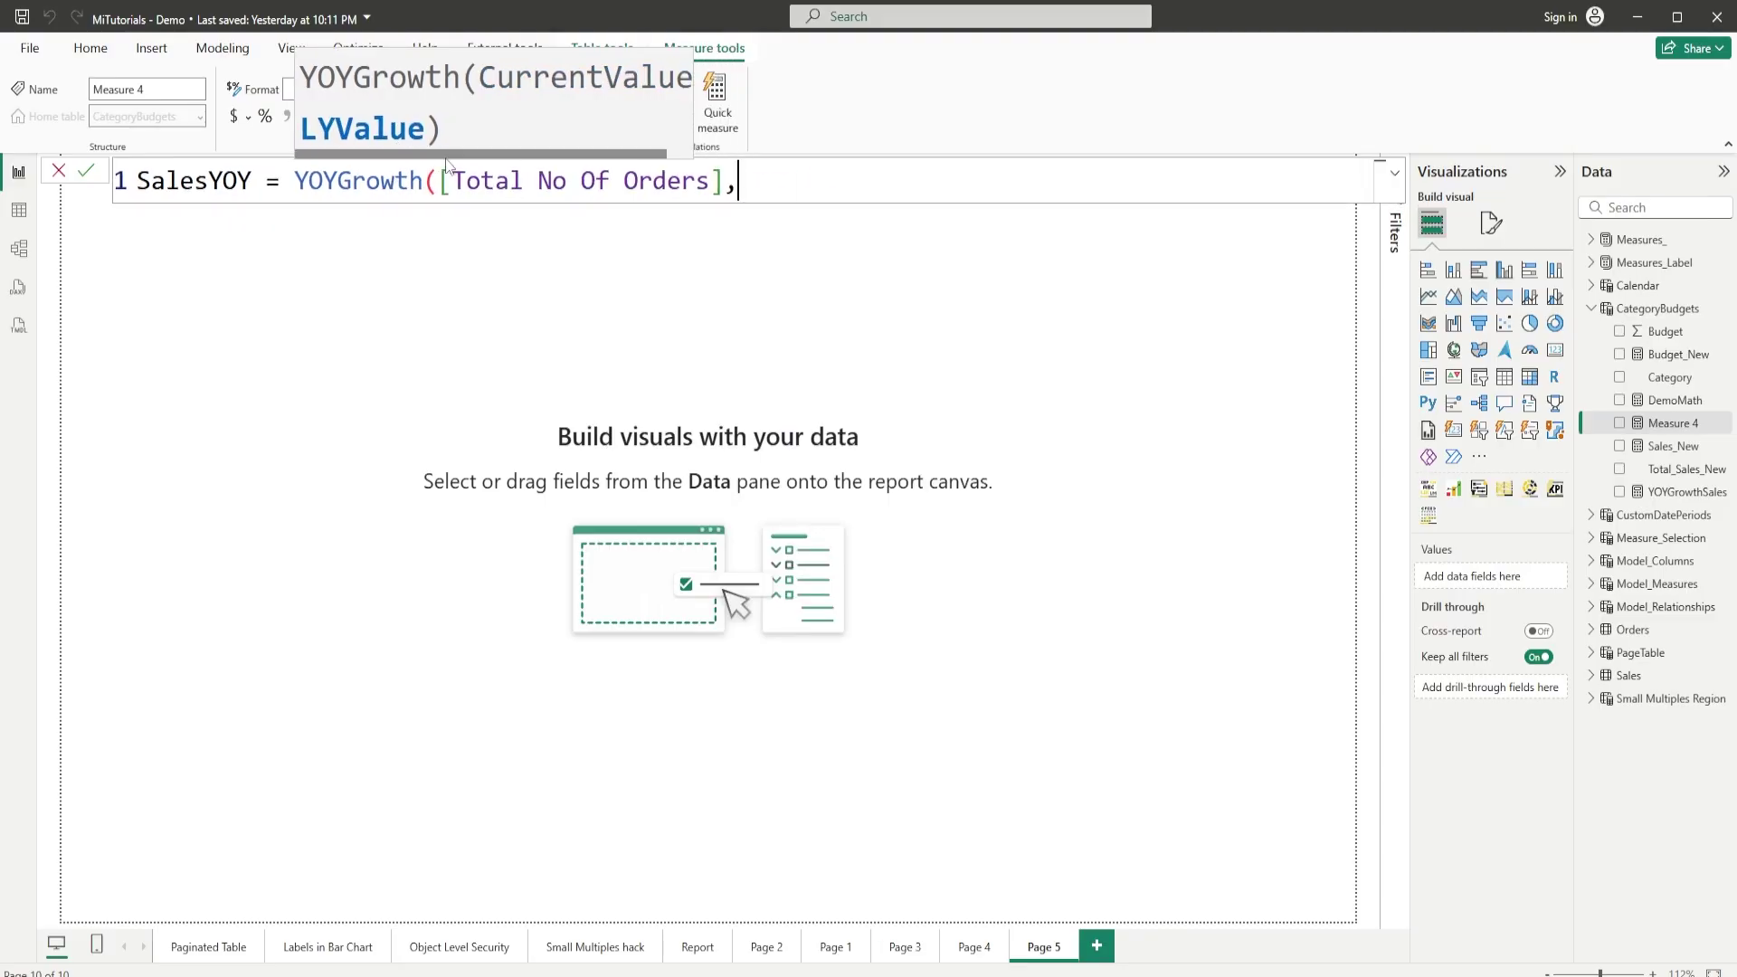
type("ly")
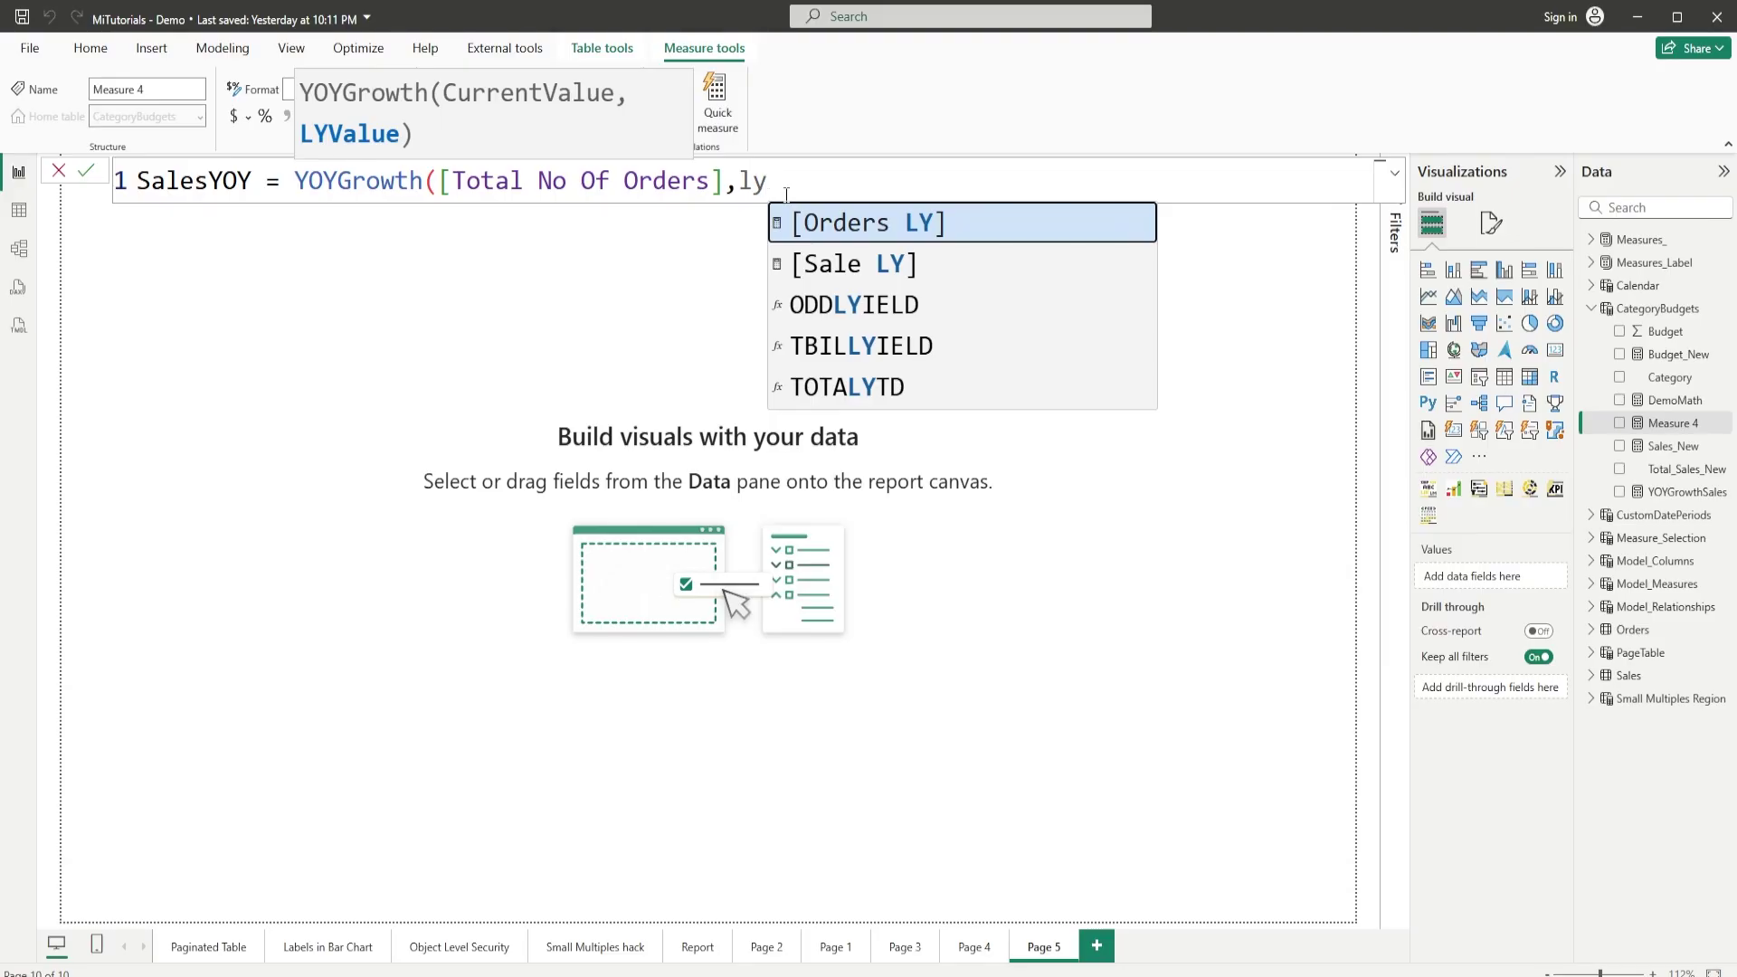
key("Tab")
type(")")
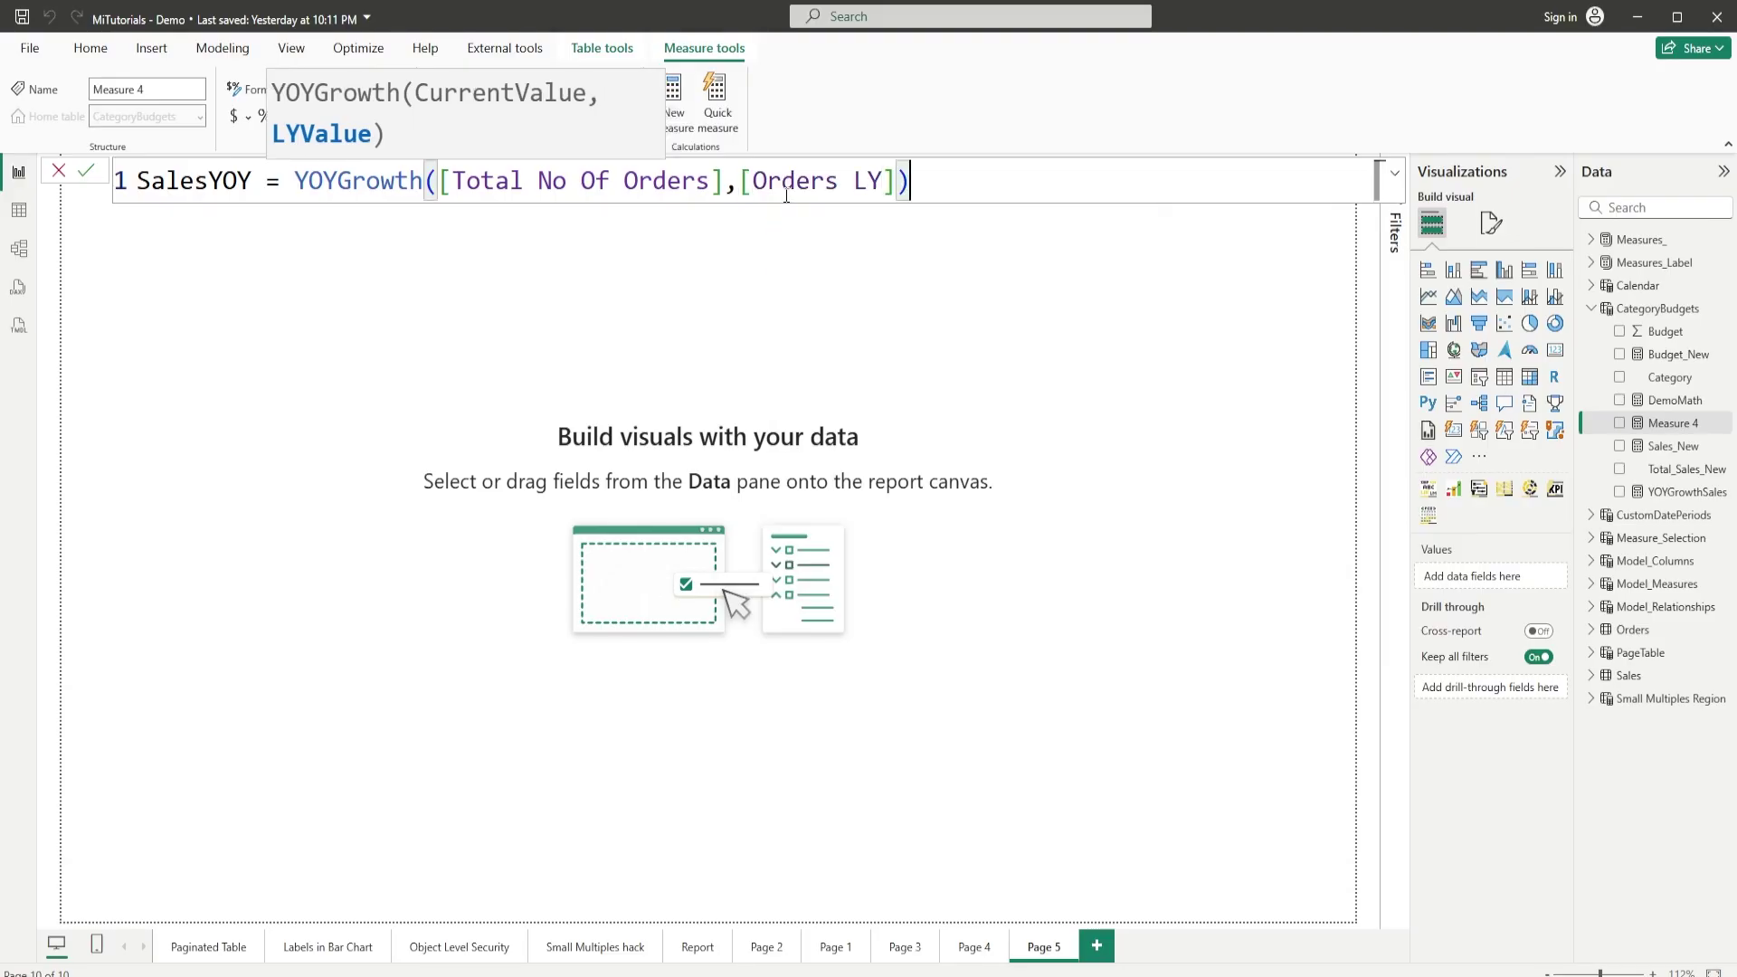
Step: Change the measure name in the formula to OrdersYOY and commit the measure
left_click_drag(205, 185, 106, 195)
type("Orders")
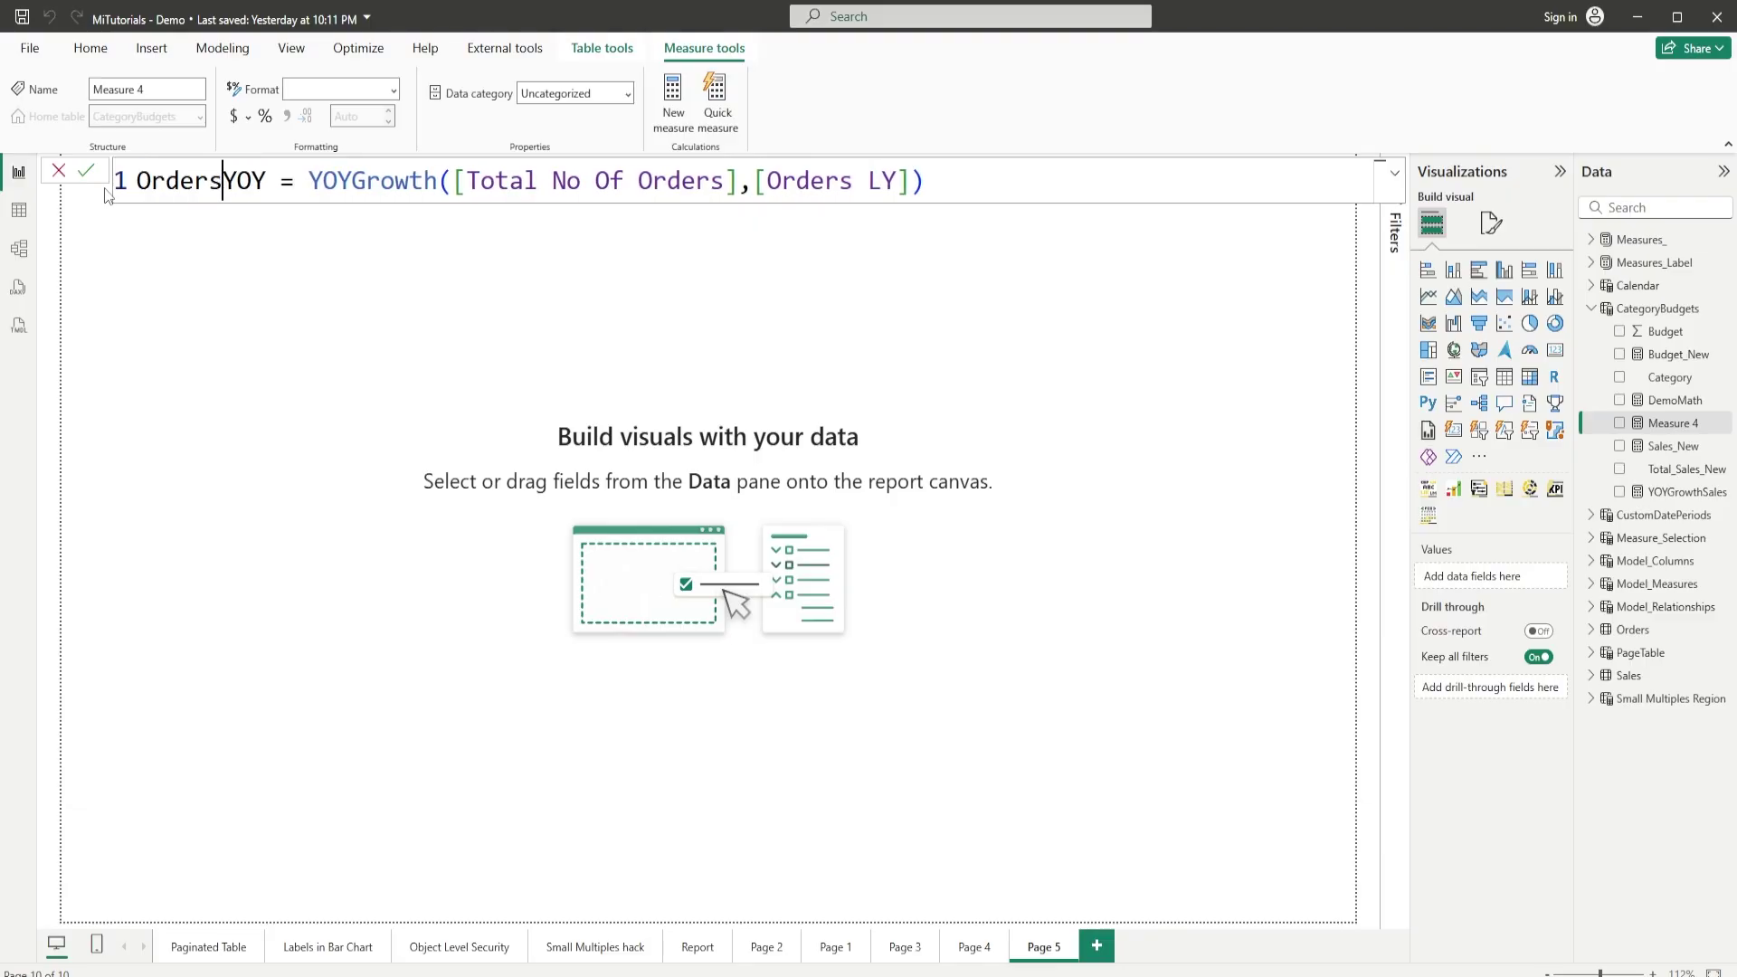
key("Return")
Step: Show the OrdersYOY measure in a card on Page 5 and format the measure as a percentage
left_click_drag(1674, 423, 670, 439)
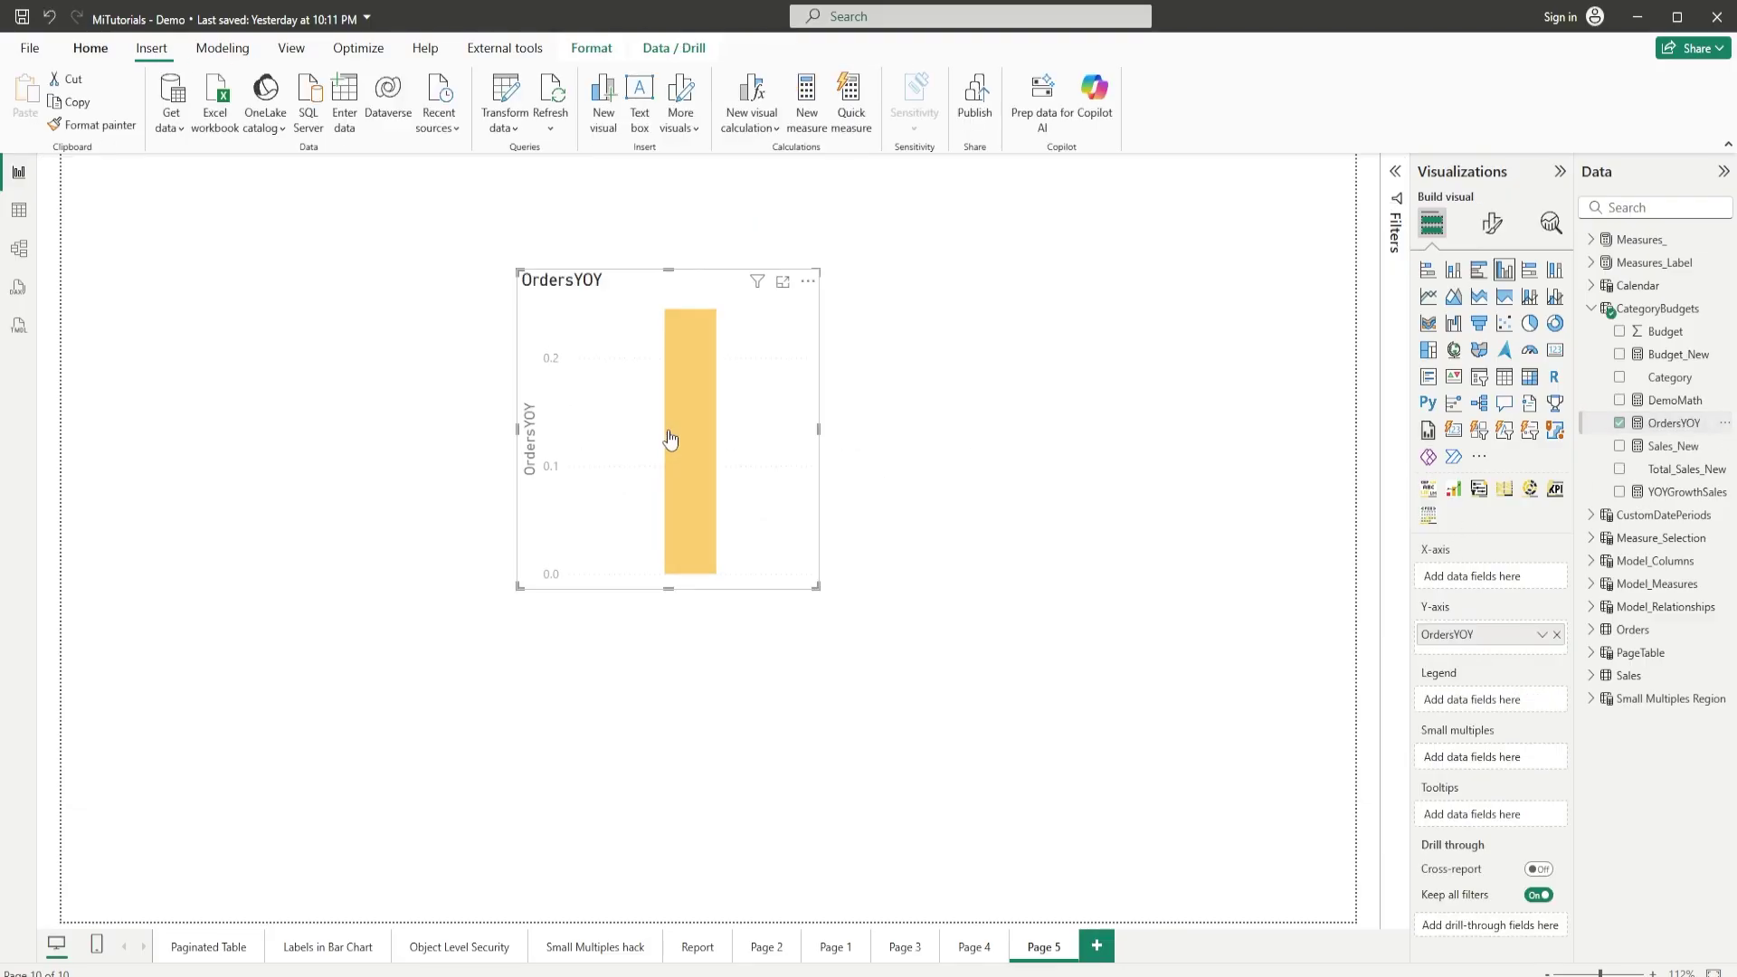
left_click(1555, 350)
left_click(1678, 426)
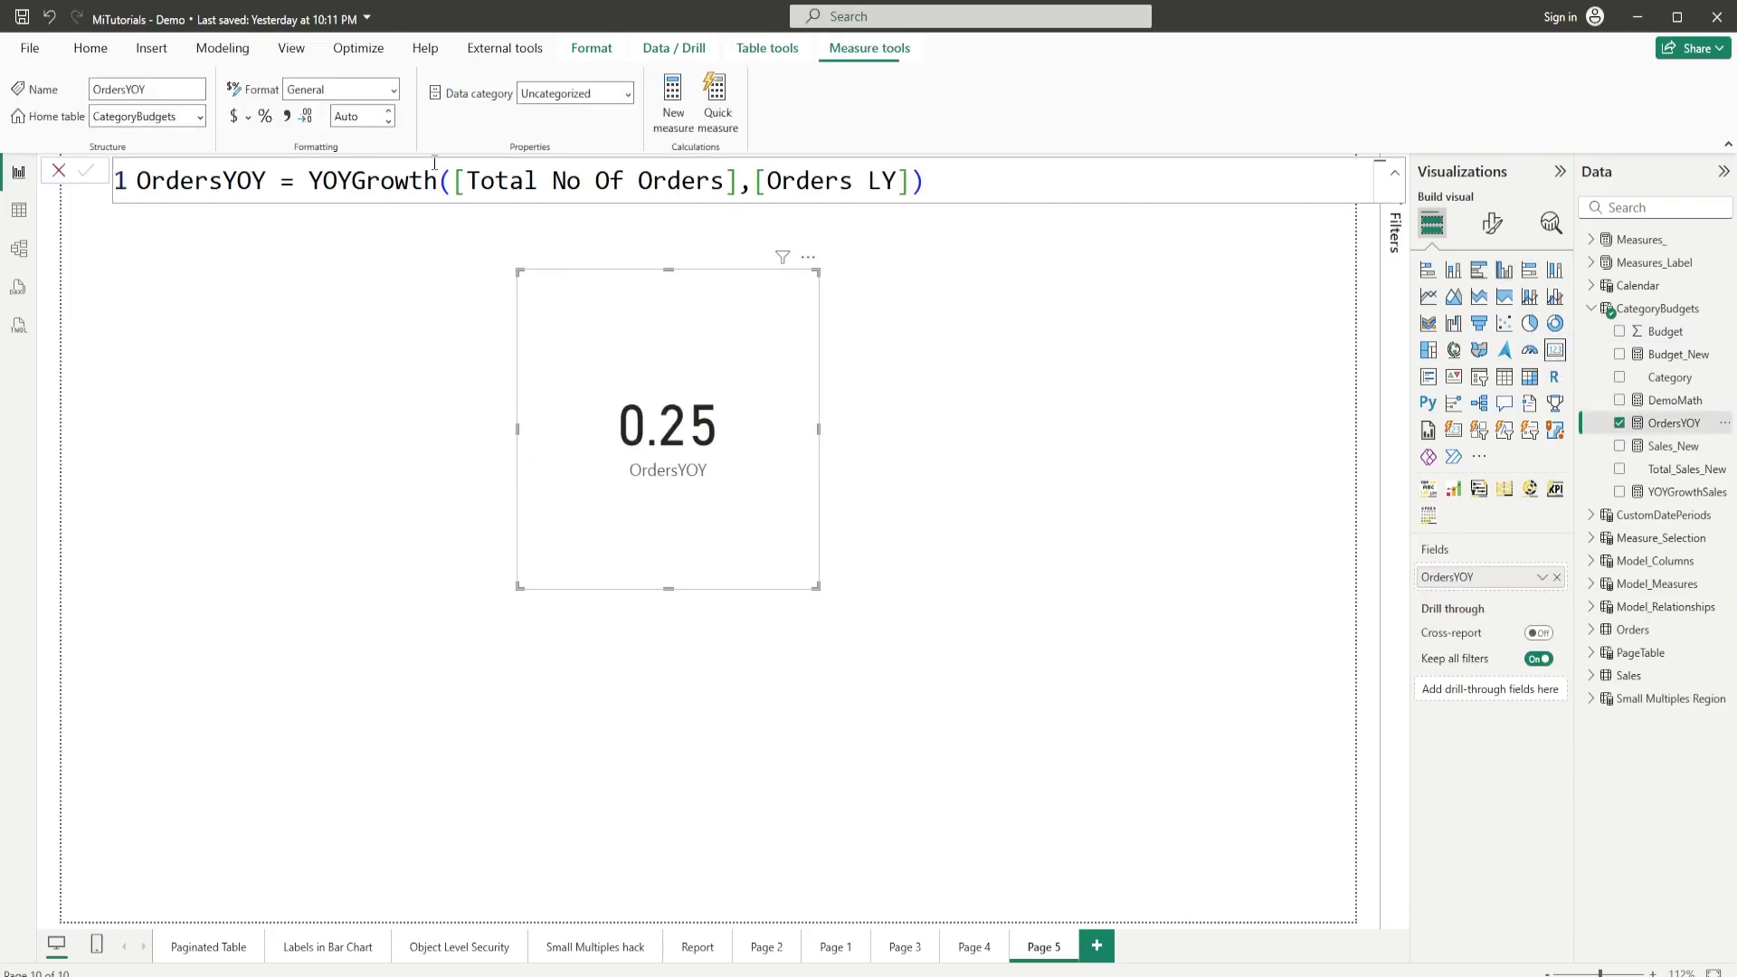
left_click(266, 118)
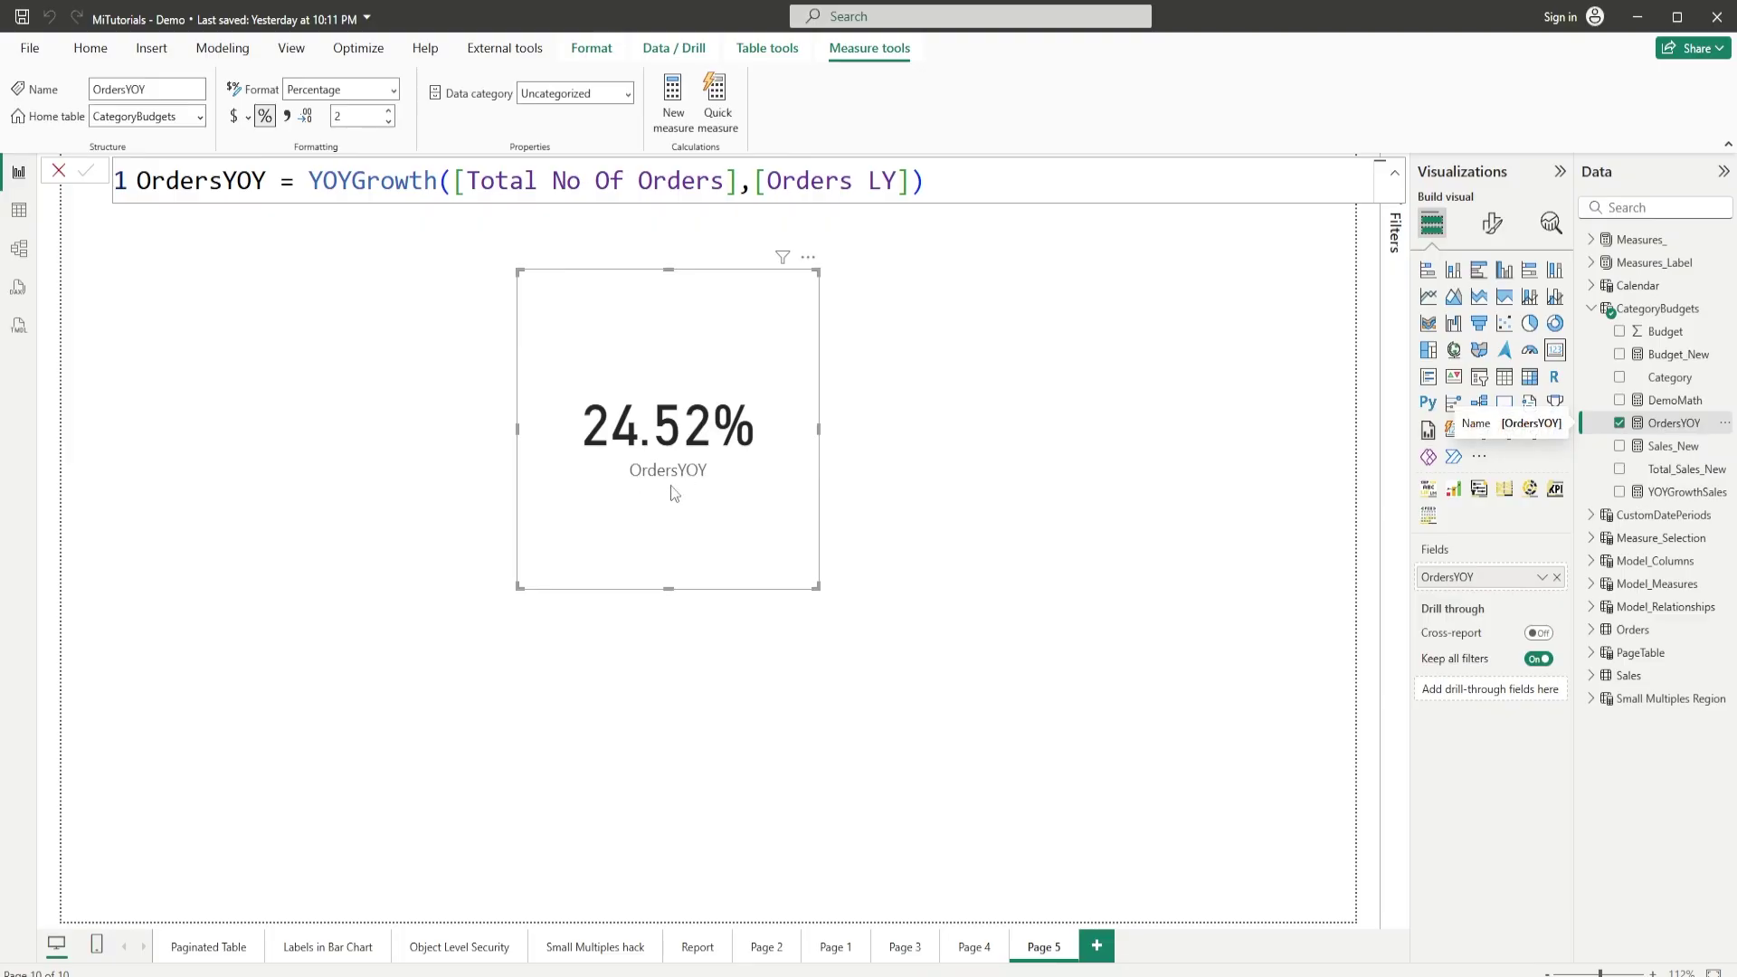
Step: Compare the OrdersYOY formula with the YOYGrowth function definition in the DAX query view, and return to the report
left_click_drag(960, 182, 284, 217)
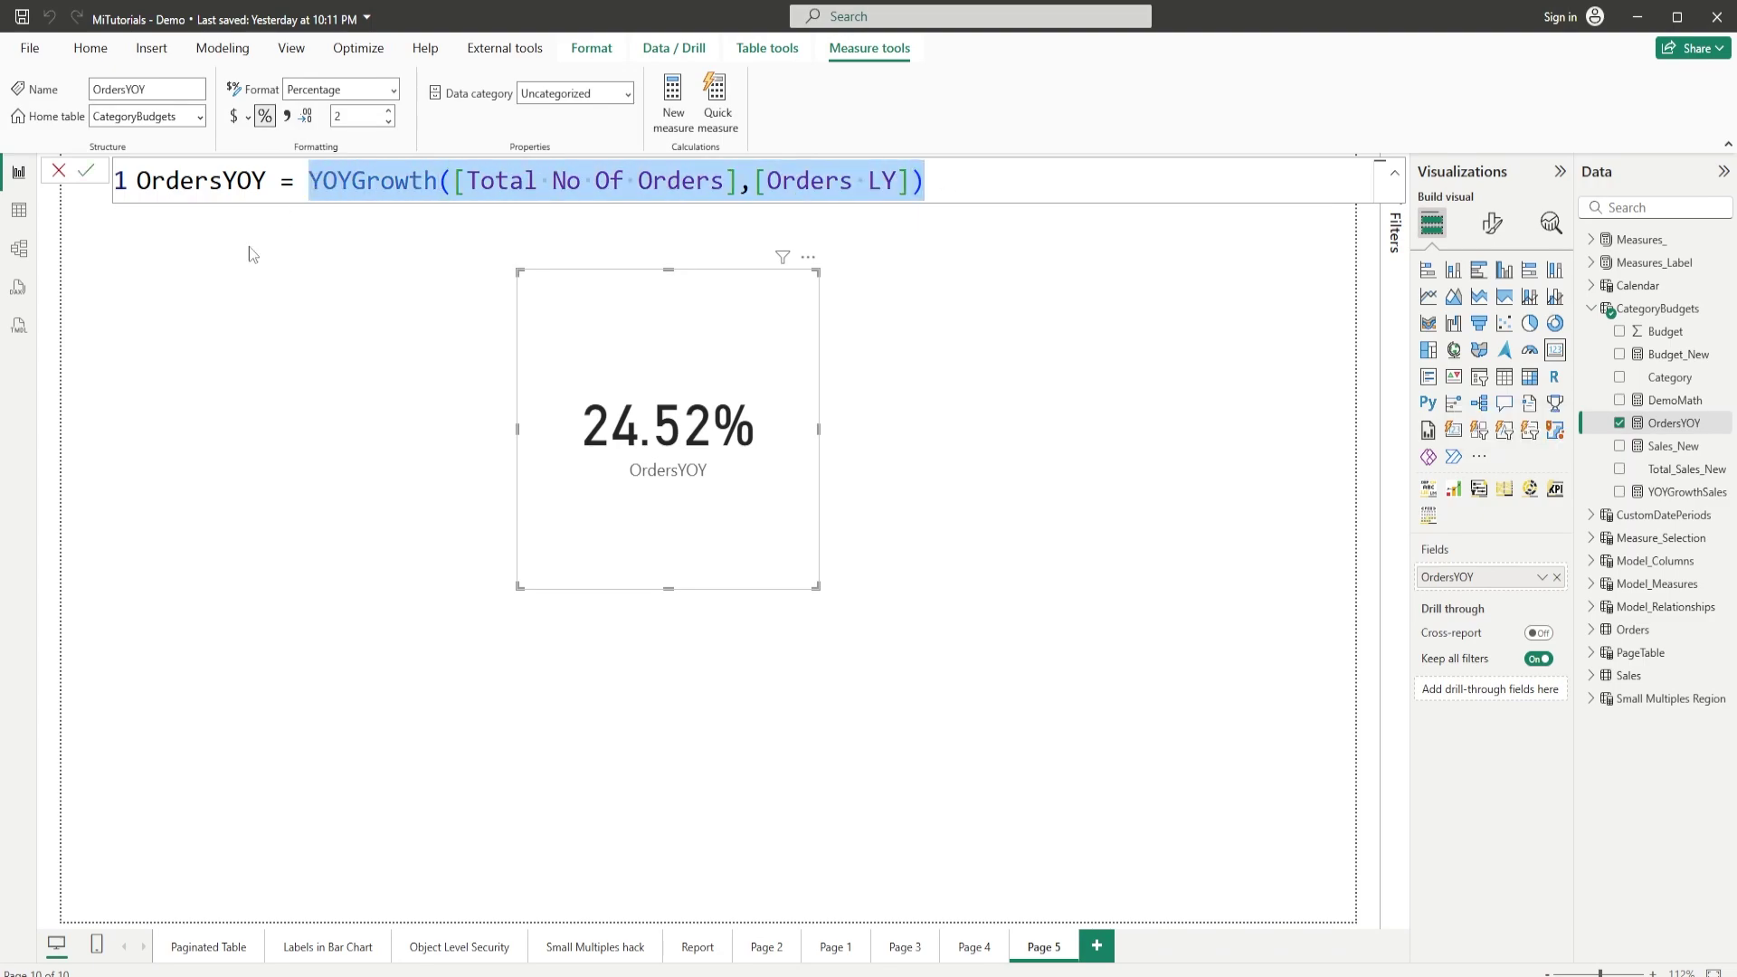
left_click(18, 287)
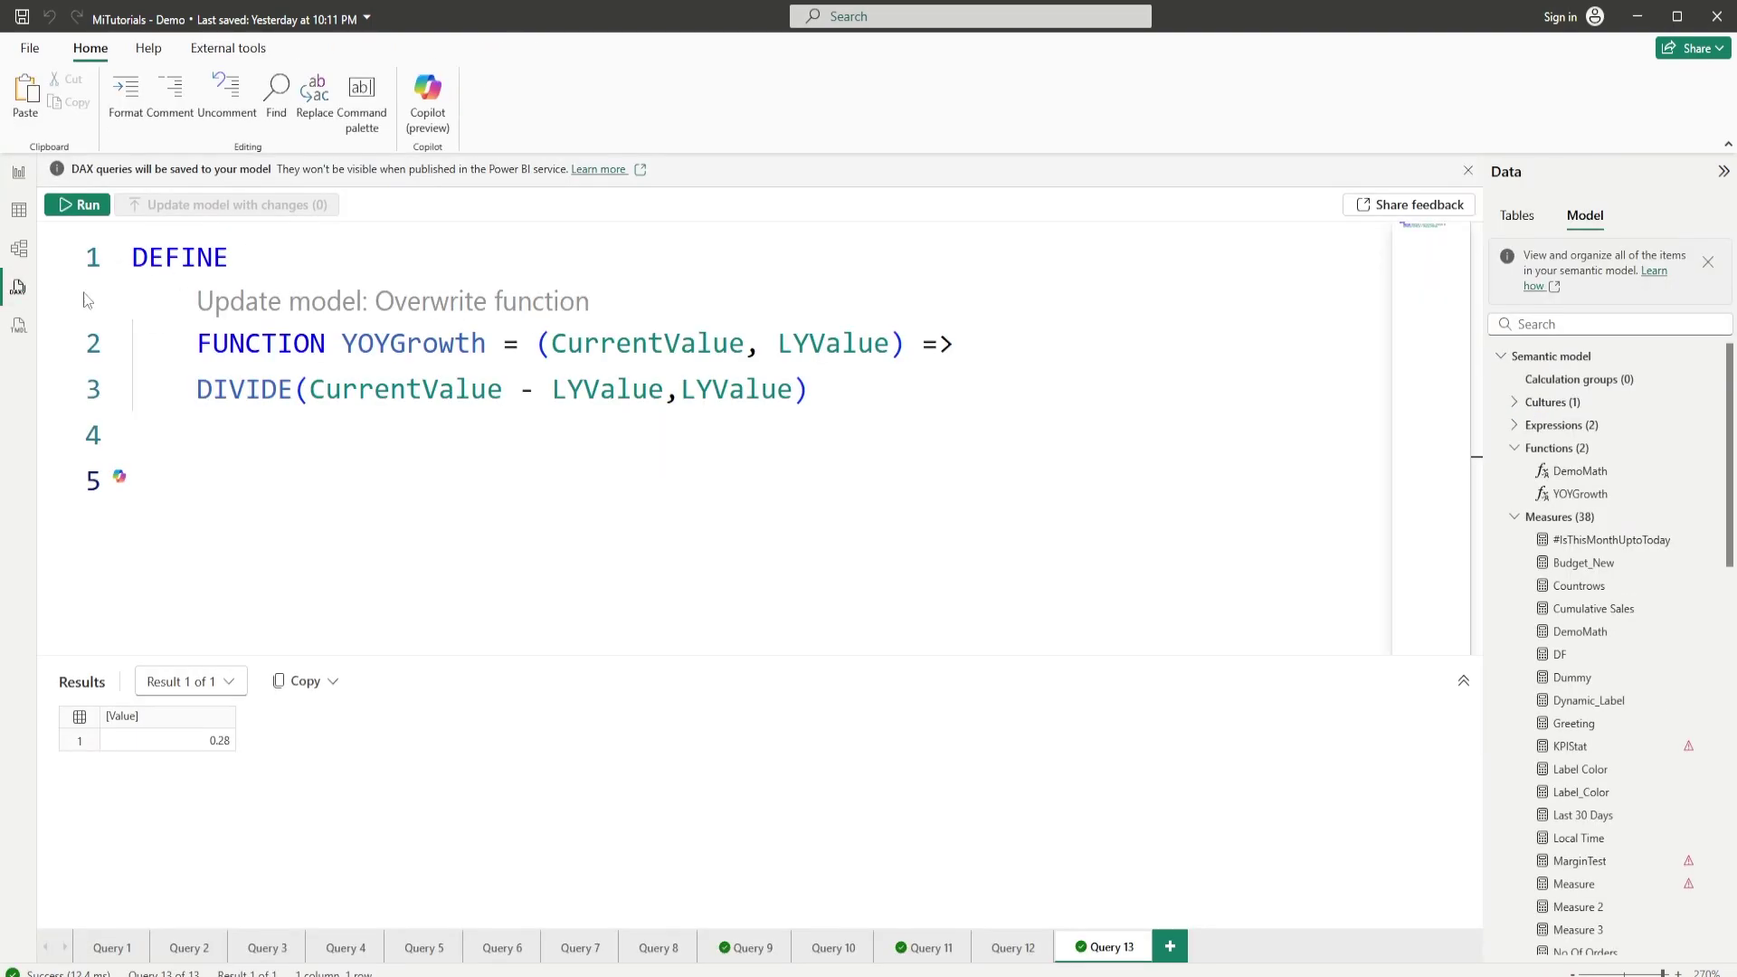
left_click(807, 430)
left_click_drag(872, 388, 196, 325)
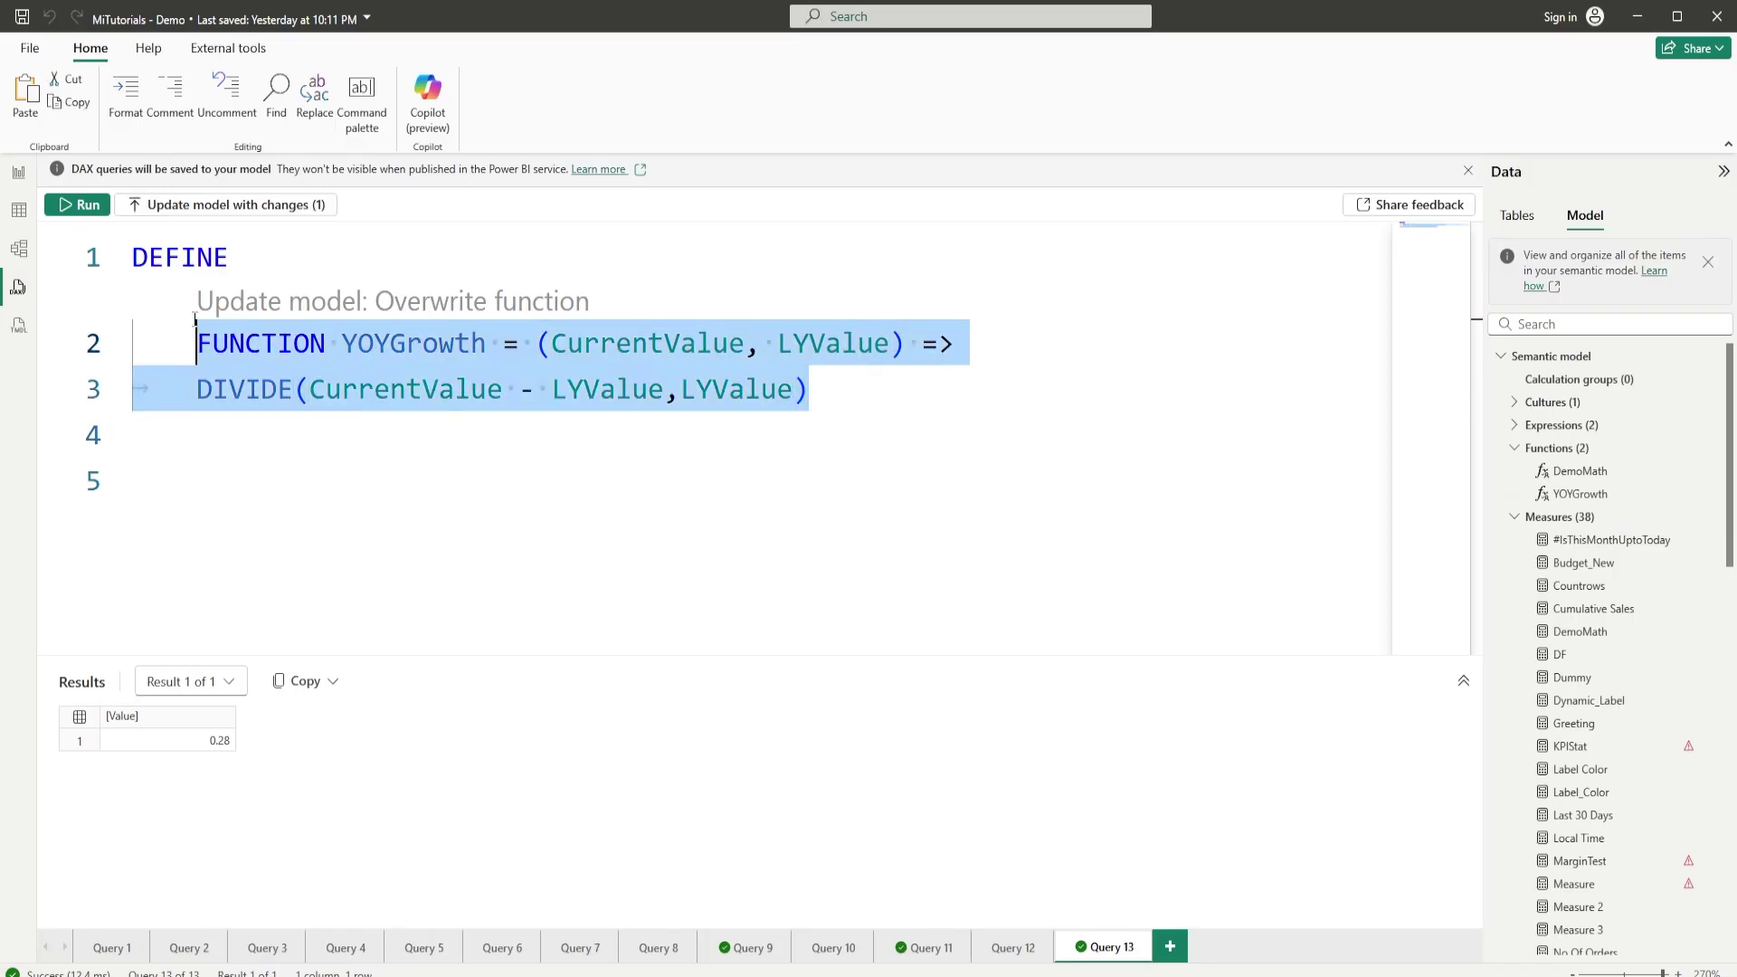
left_click(18, 171)
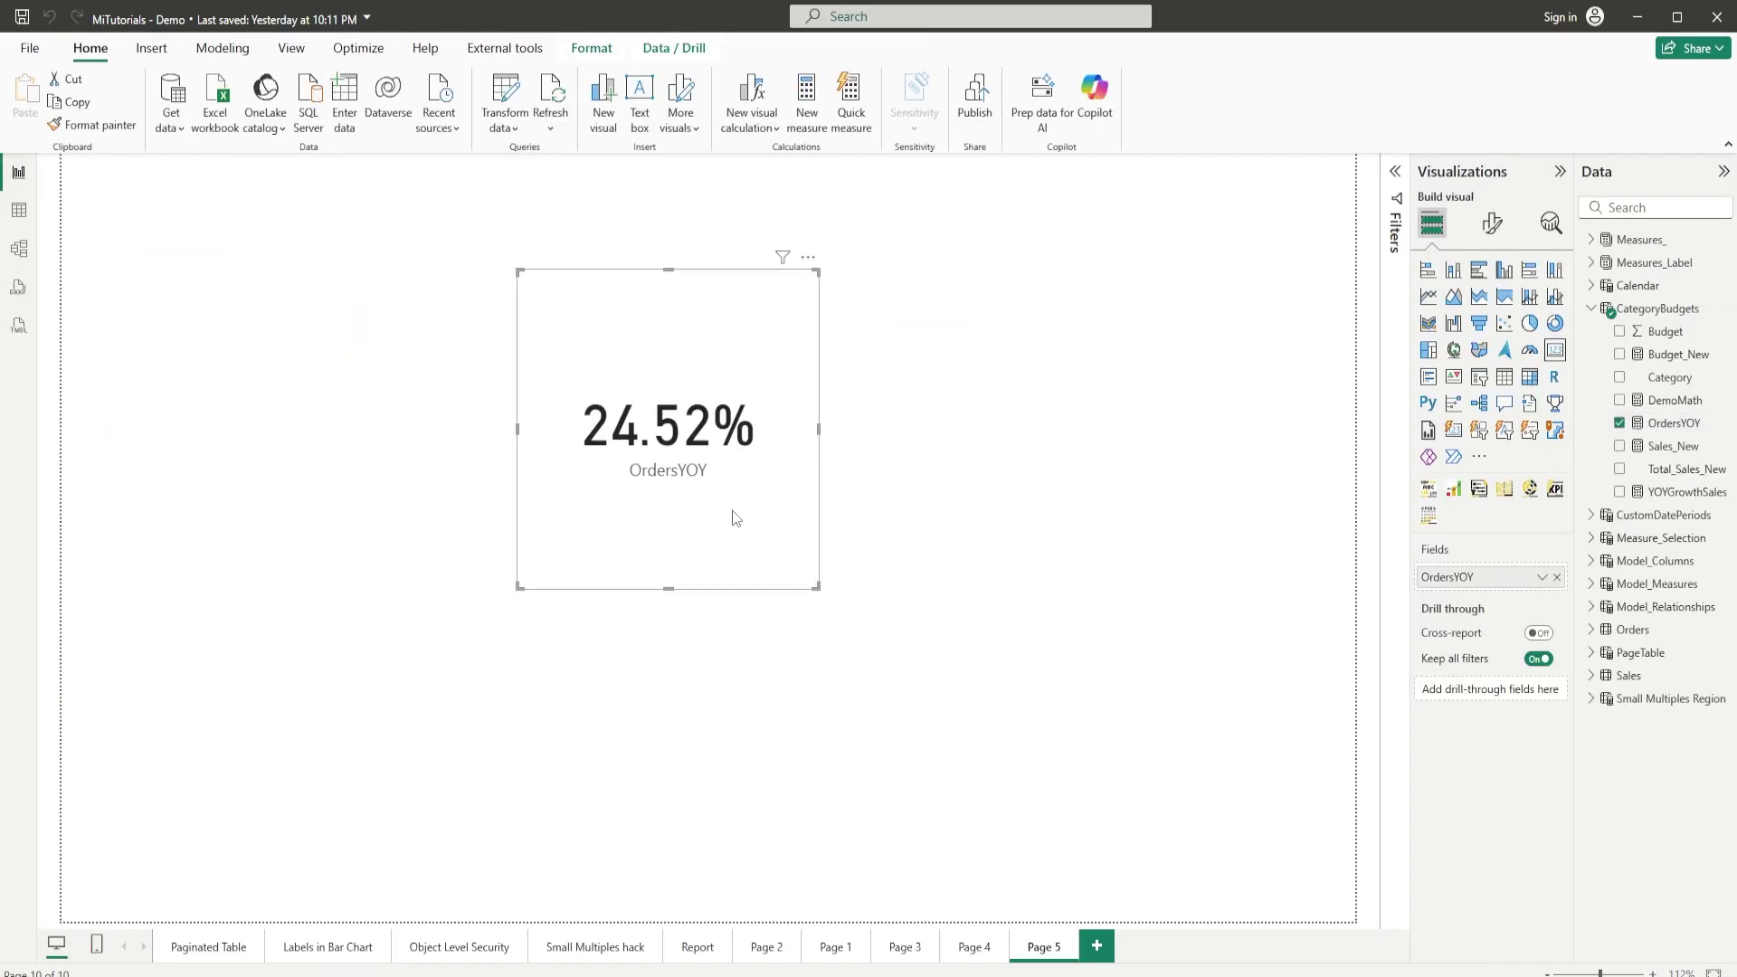
Step: Replace the first YOYGrowth argument in the OrdersYOY measure with [Total_Sales]
left_click(1672, 424)
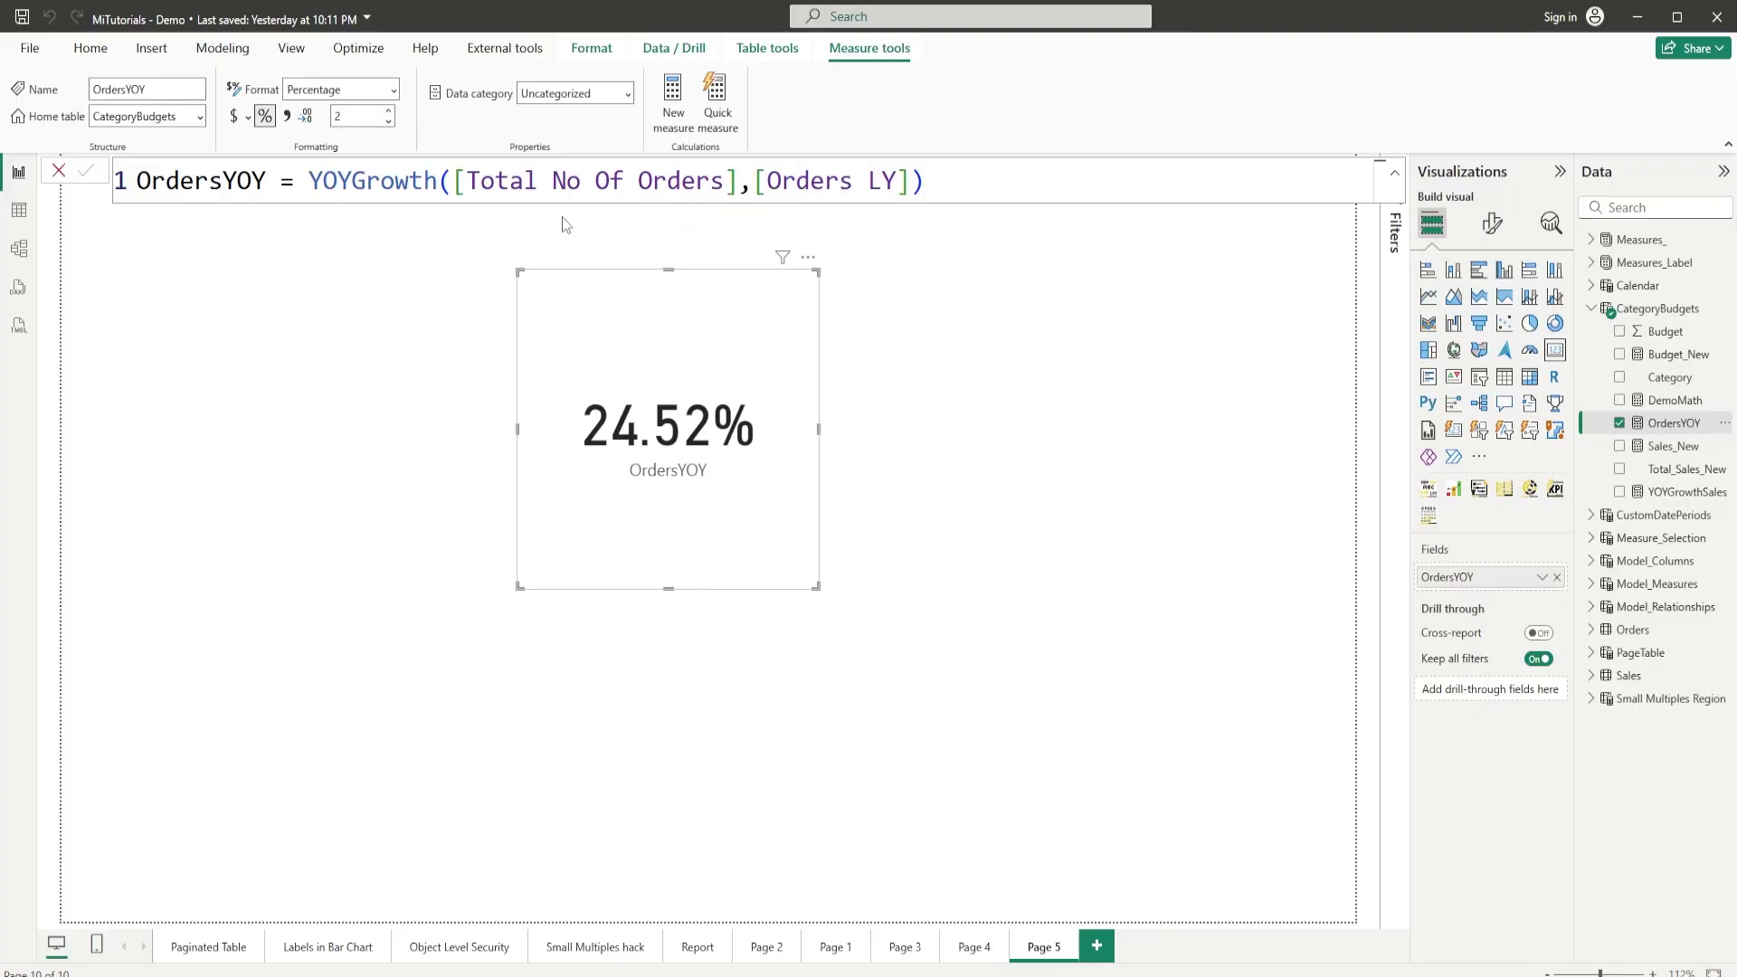
left_click_drag(740, 181, 458, 194)
type("tota")
key("Down")
key("Down")
key("Down")
key("Tab")
Step: Replace the second YOYGrowth argument with [Sale LY] and commit the OrdersYOY measure
left_click_drag(653, 181, 810, 181)
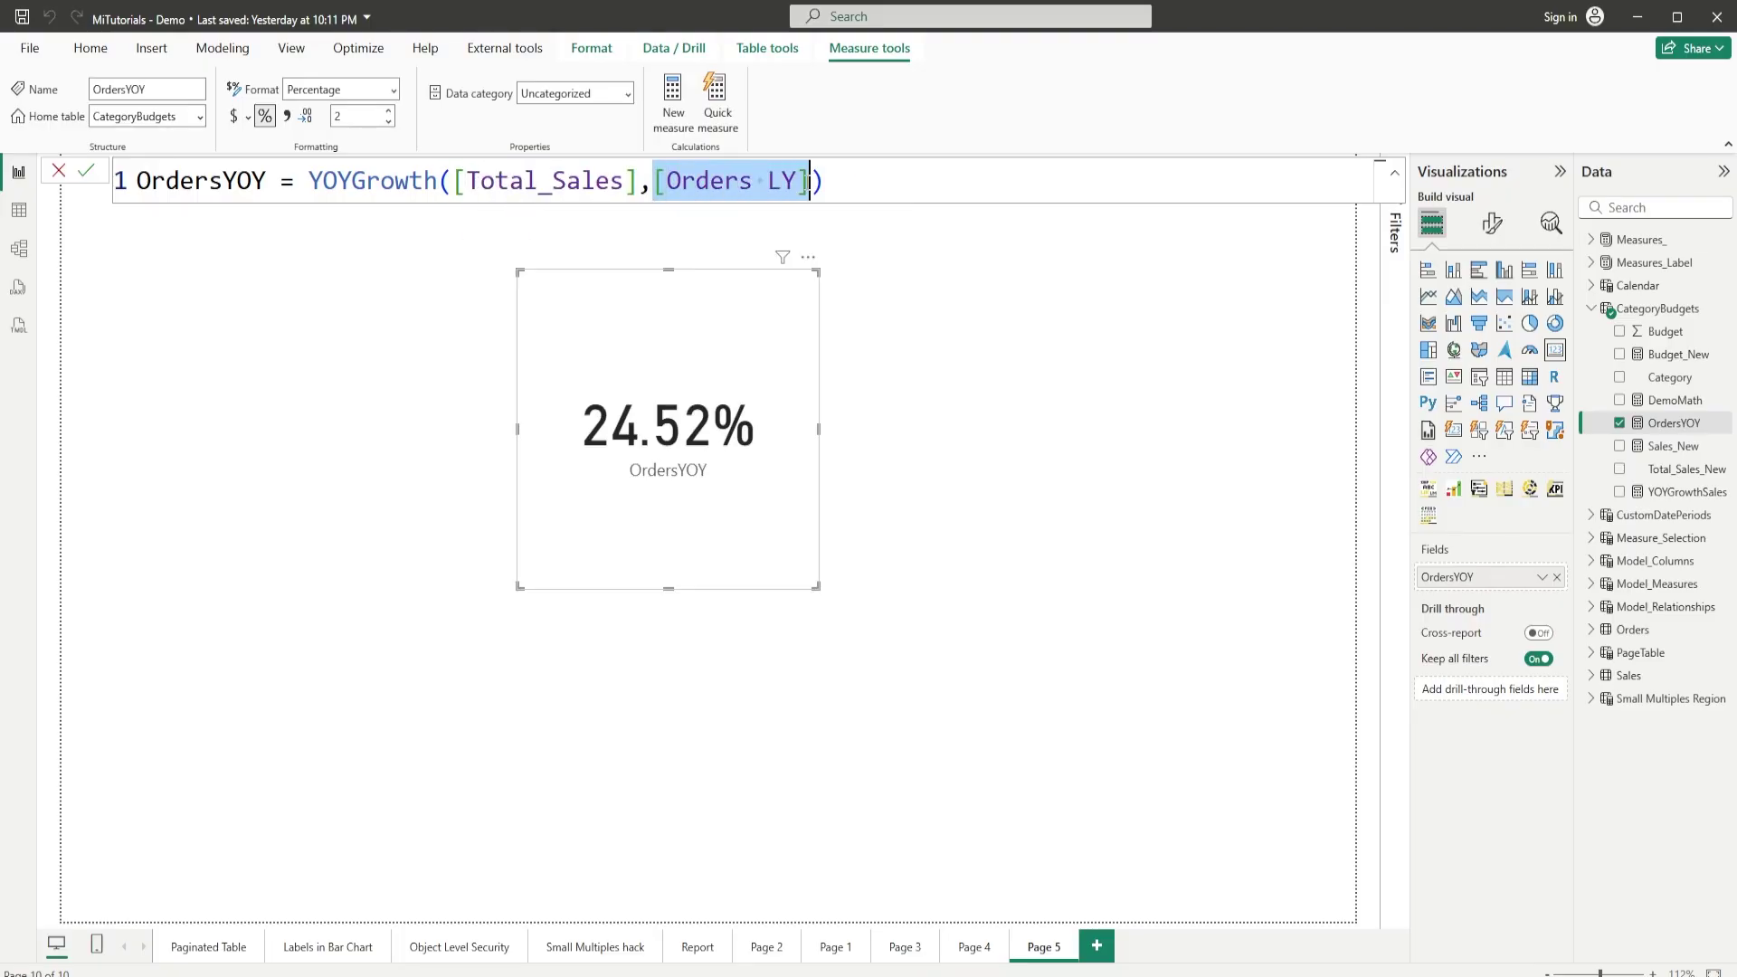
type("sales")
key("Down")
key("Down")
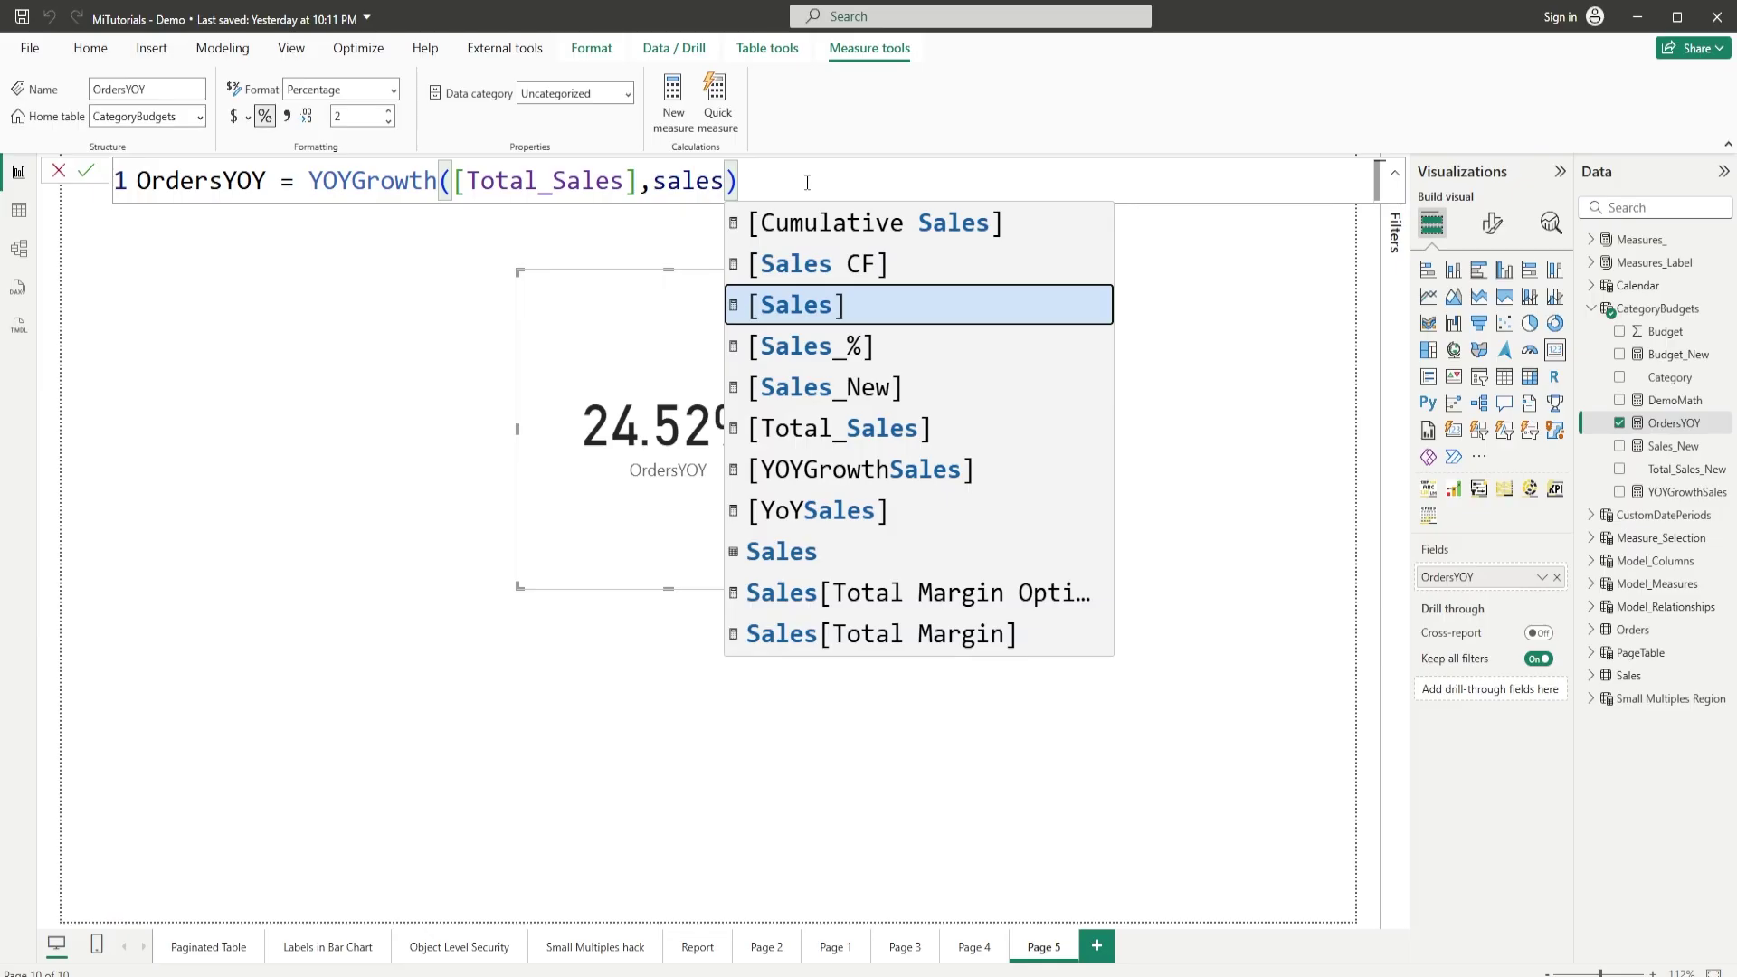
key("Tab")
left_click(84, 173)
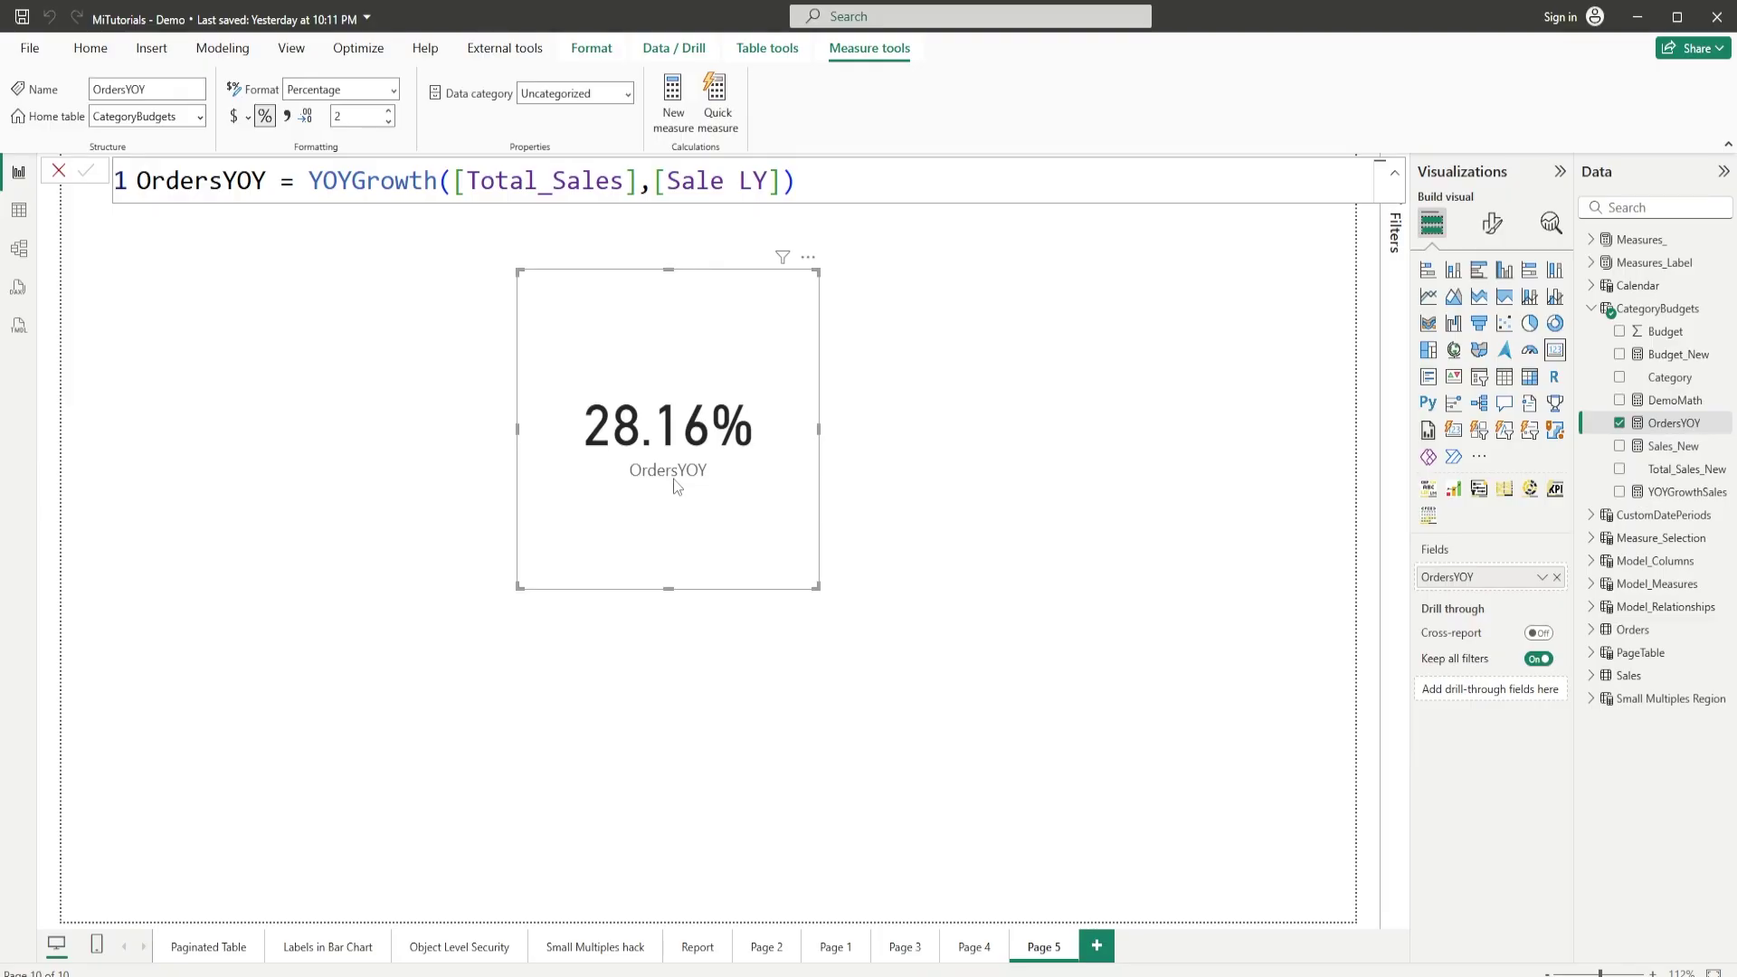
Step: Add a new query in the DAX query view and begin it with DEFINE and a FUNCTION statement
left_click(18, 287)
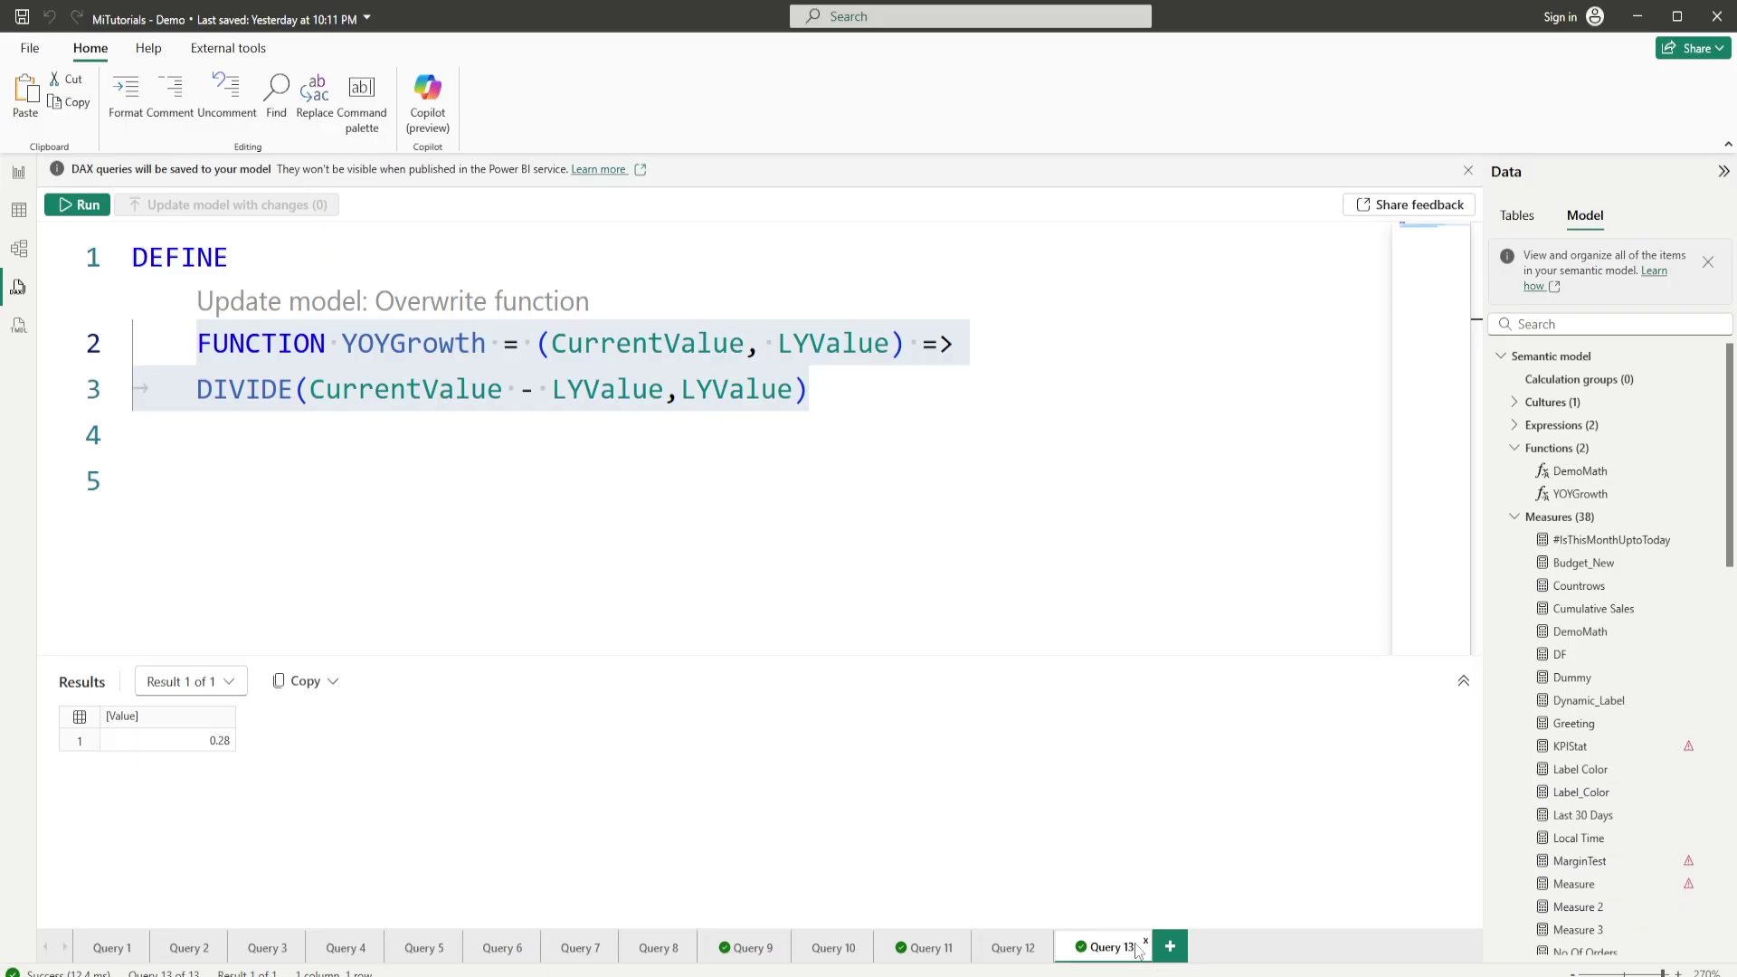
left_click(1170, 946)
left_click(1718, 448)
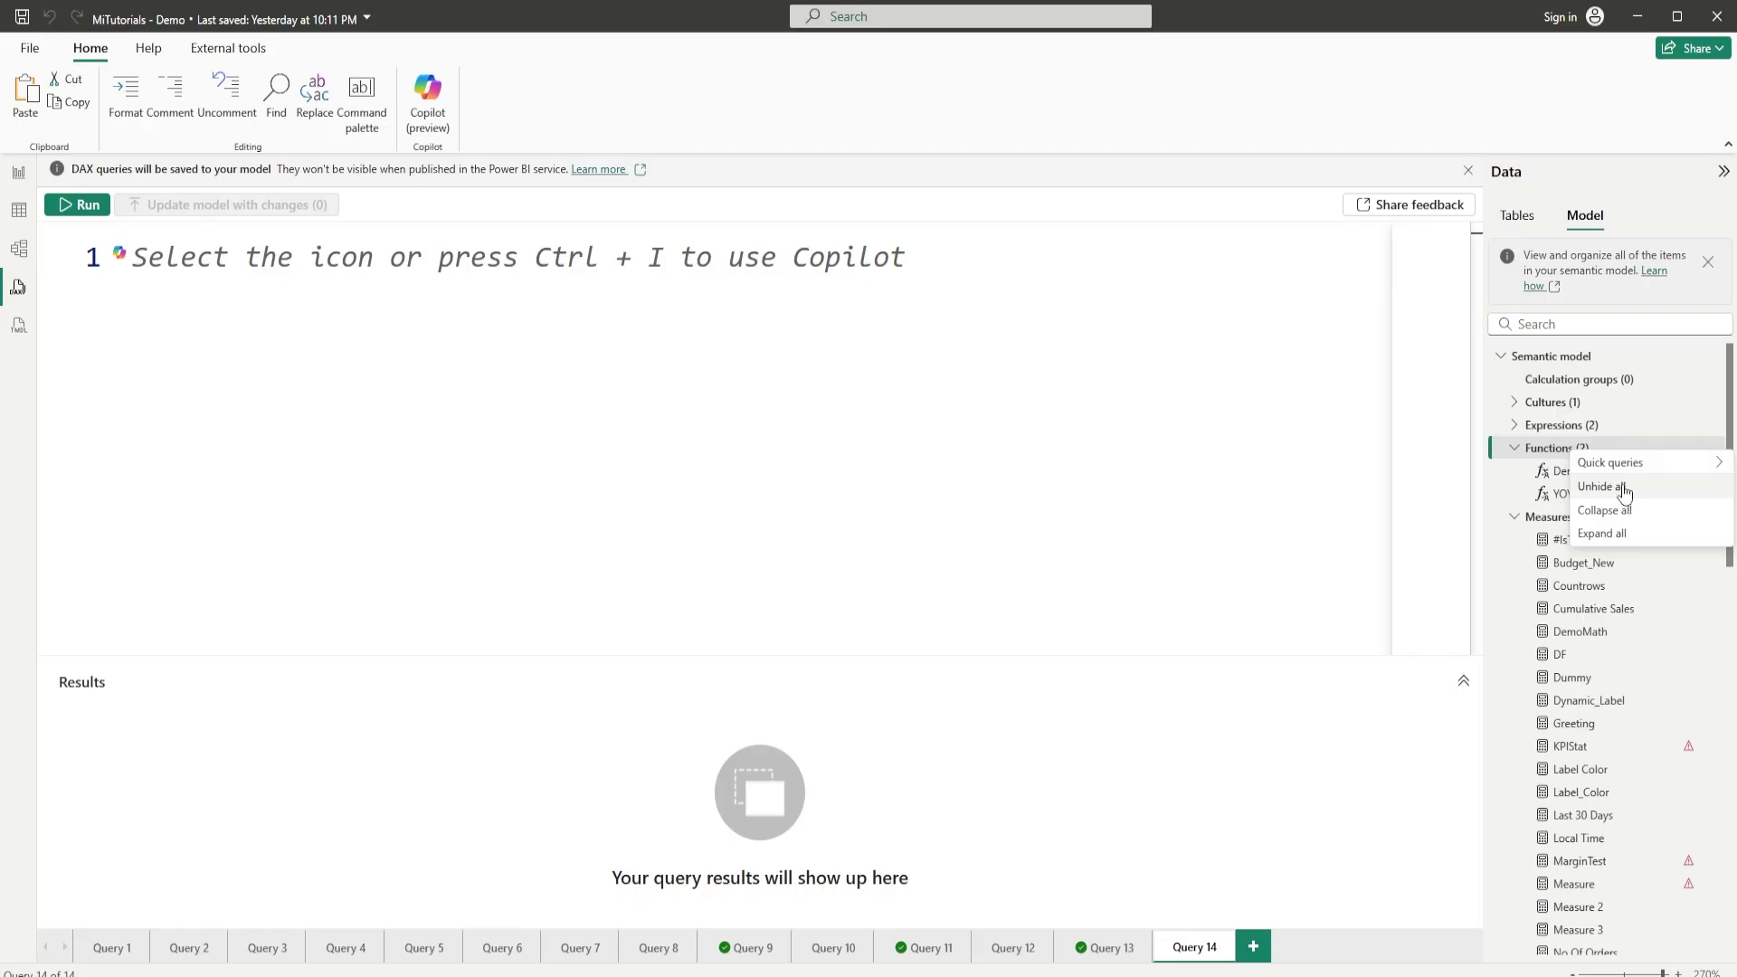
left_click(127, 341)
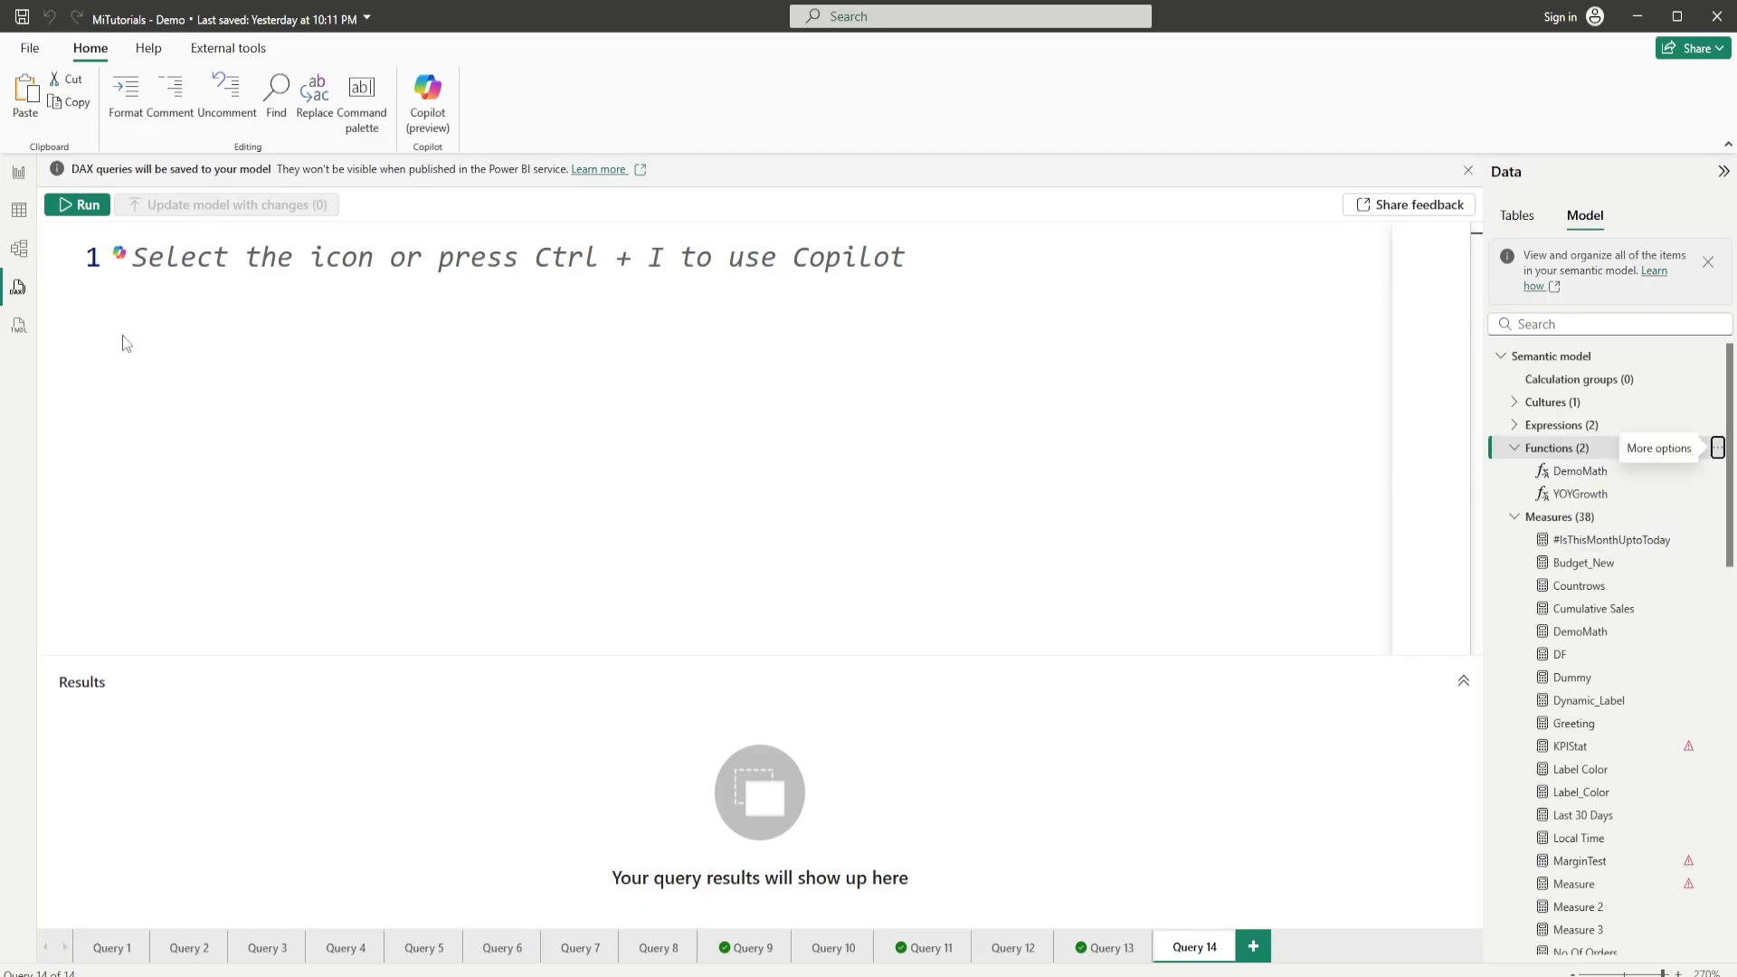
type("defin")
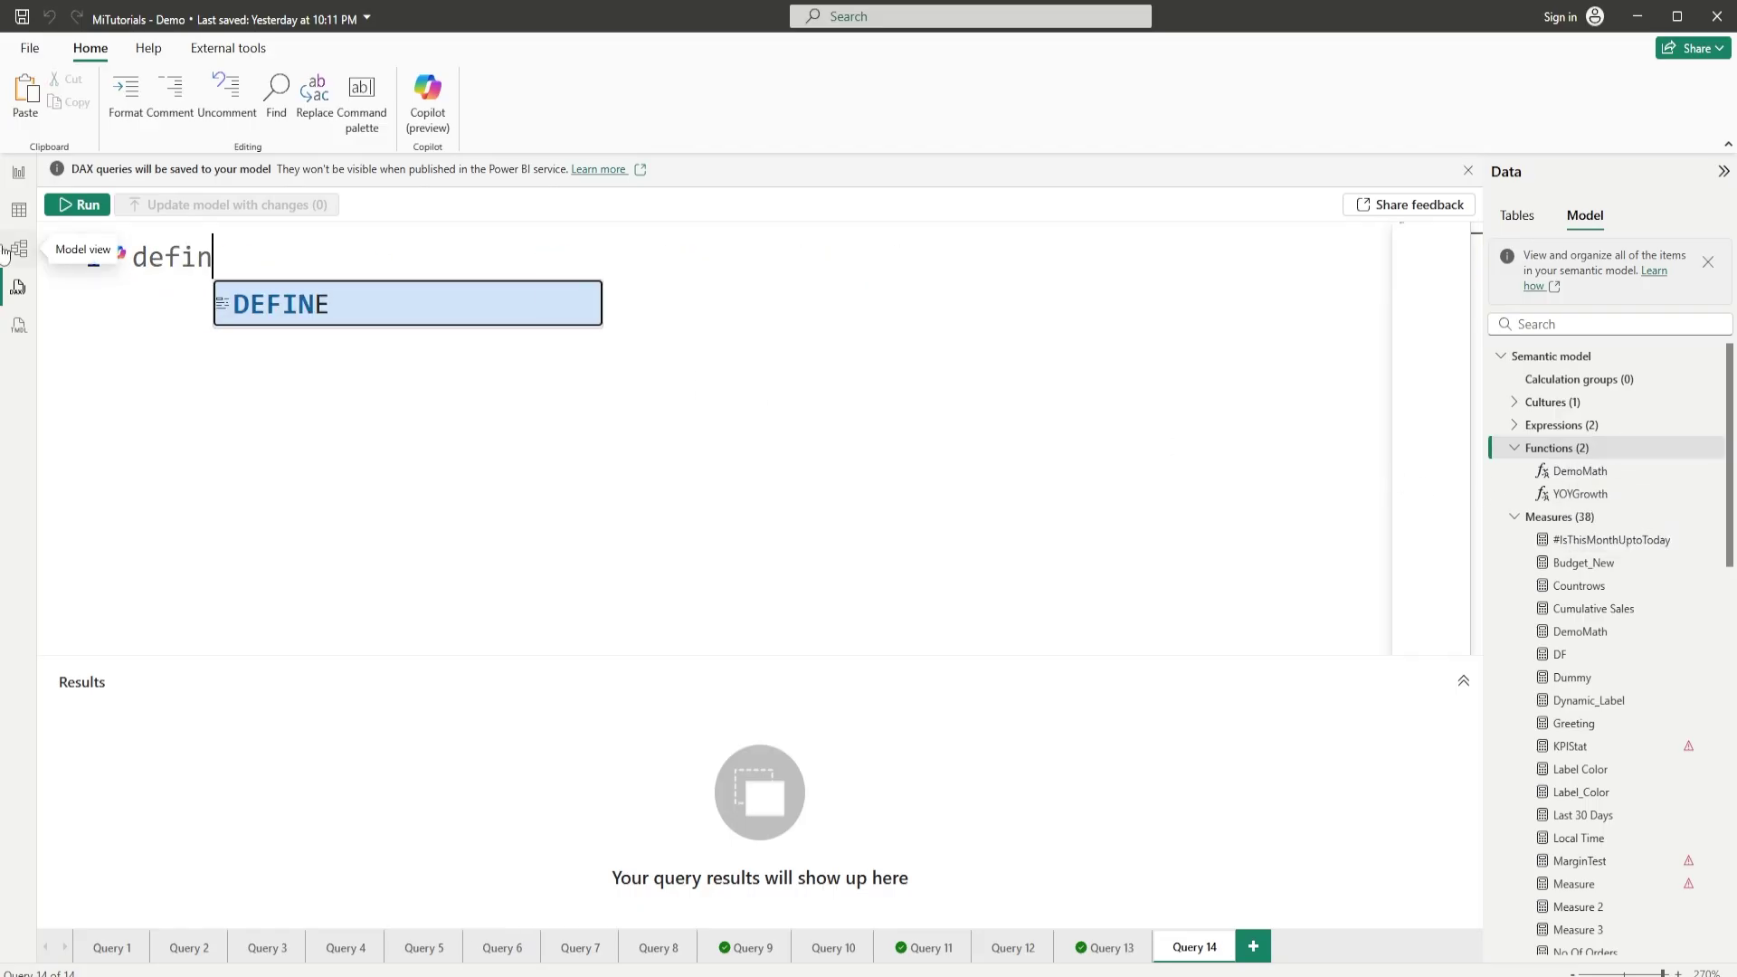
key("Return")
key("Return")
type("fun")
key("Return")
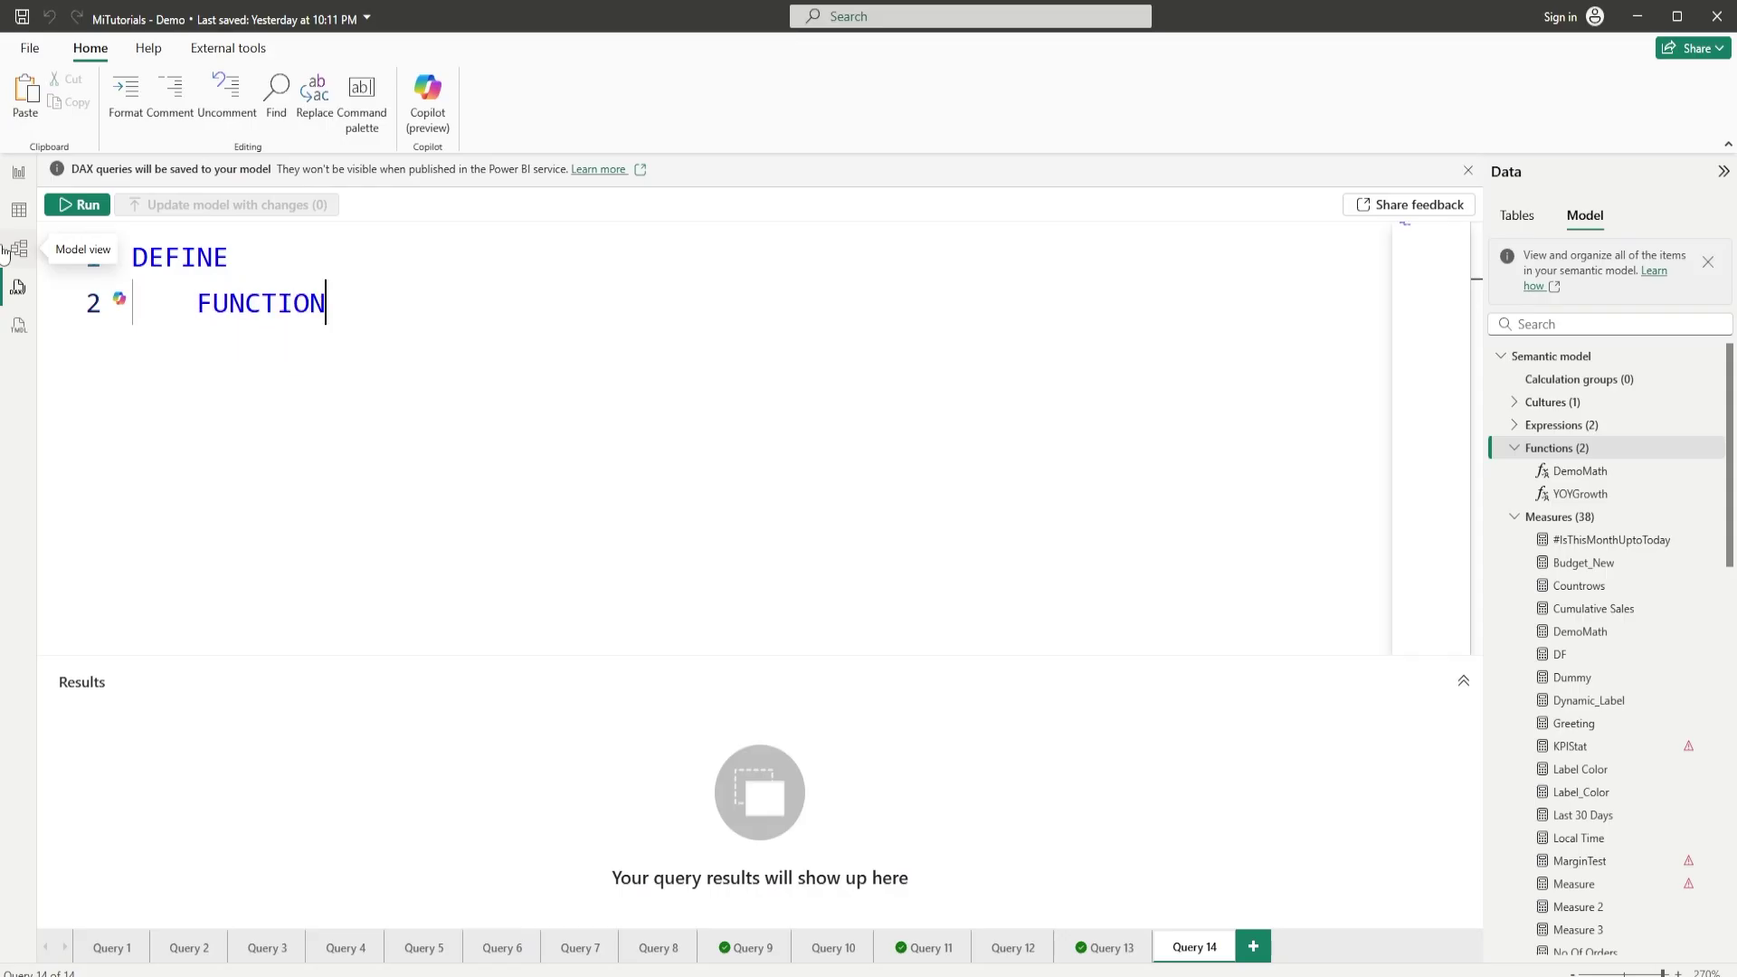
Step: Name the function kpicf with parameters Actual and budget, and start its body with SWITCH two lines below
type("kpicf = (Actual, budget) =")
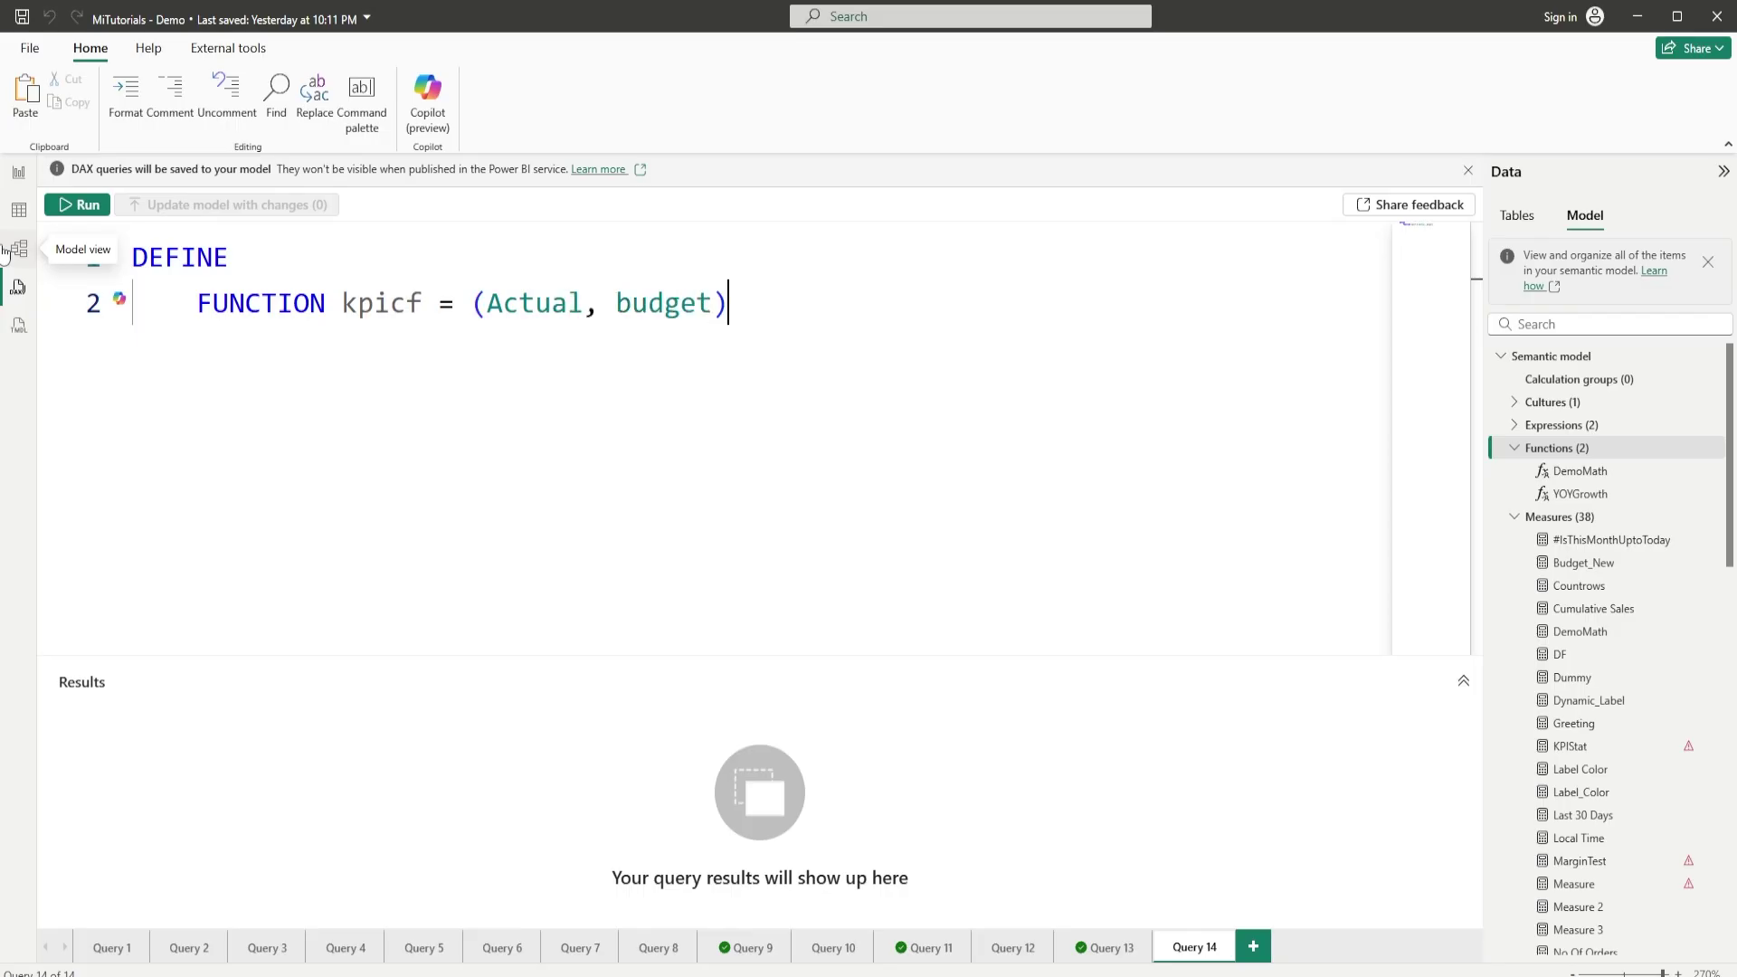
type(">")
key("Return")
key("Return")
type("Switc")
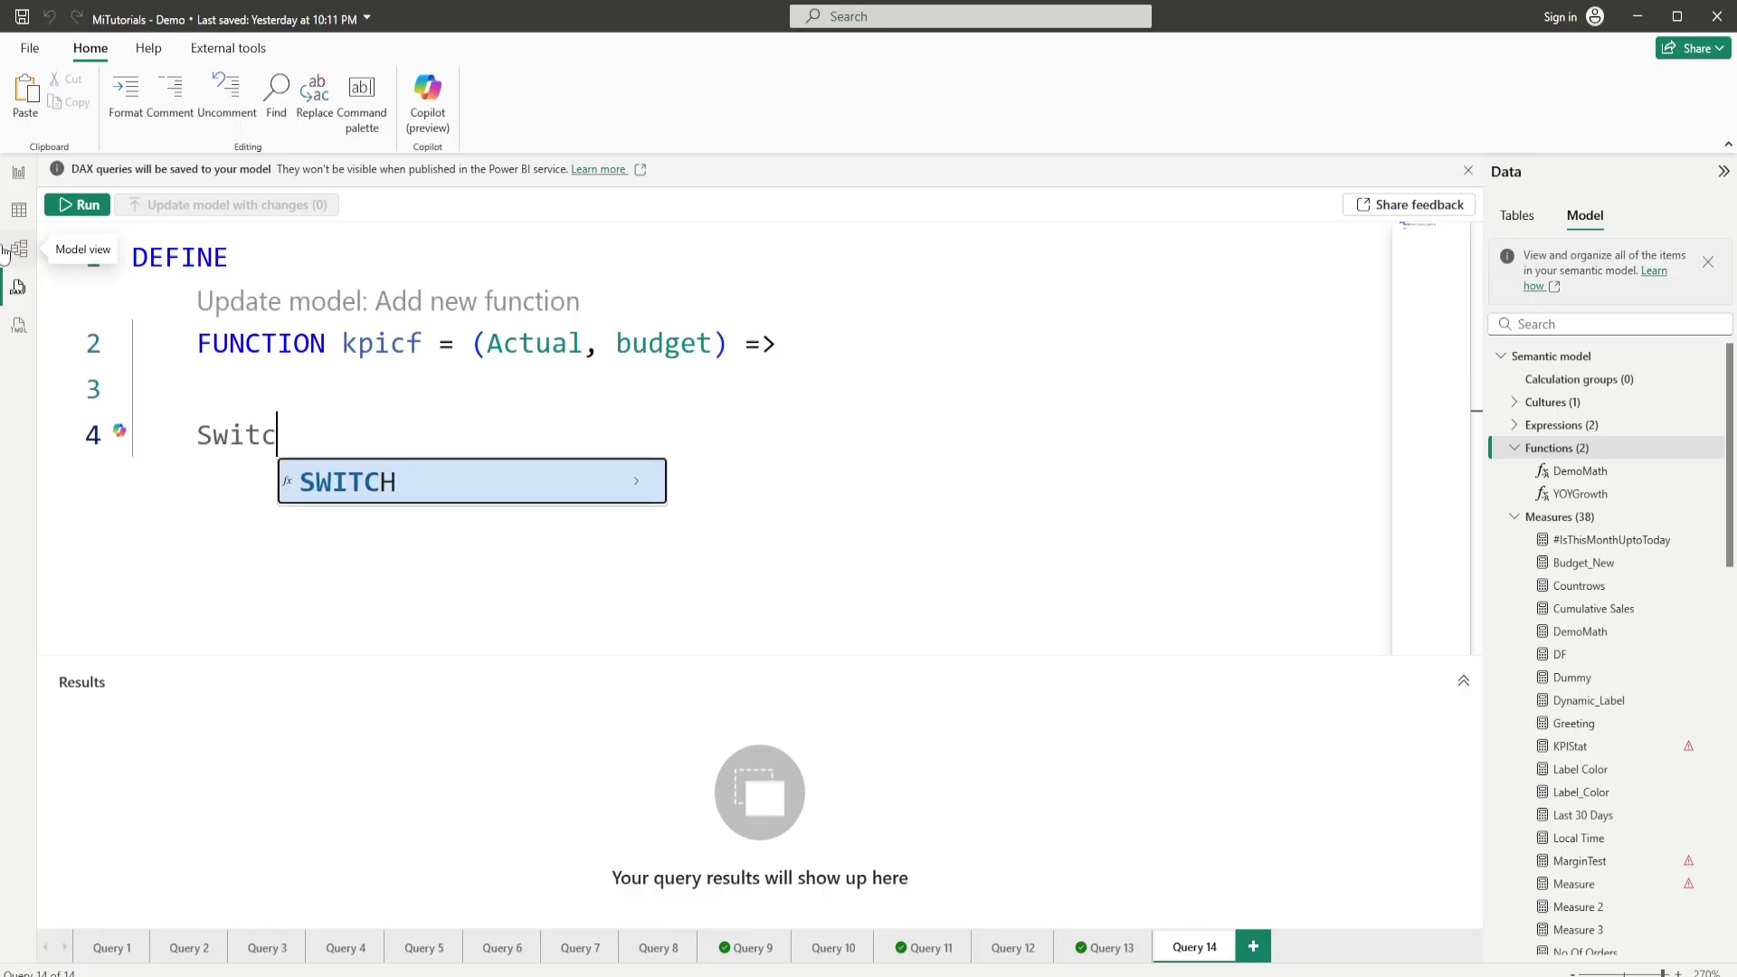
key("Tab")
left_click(376, 481)
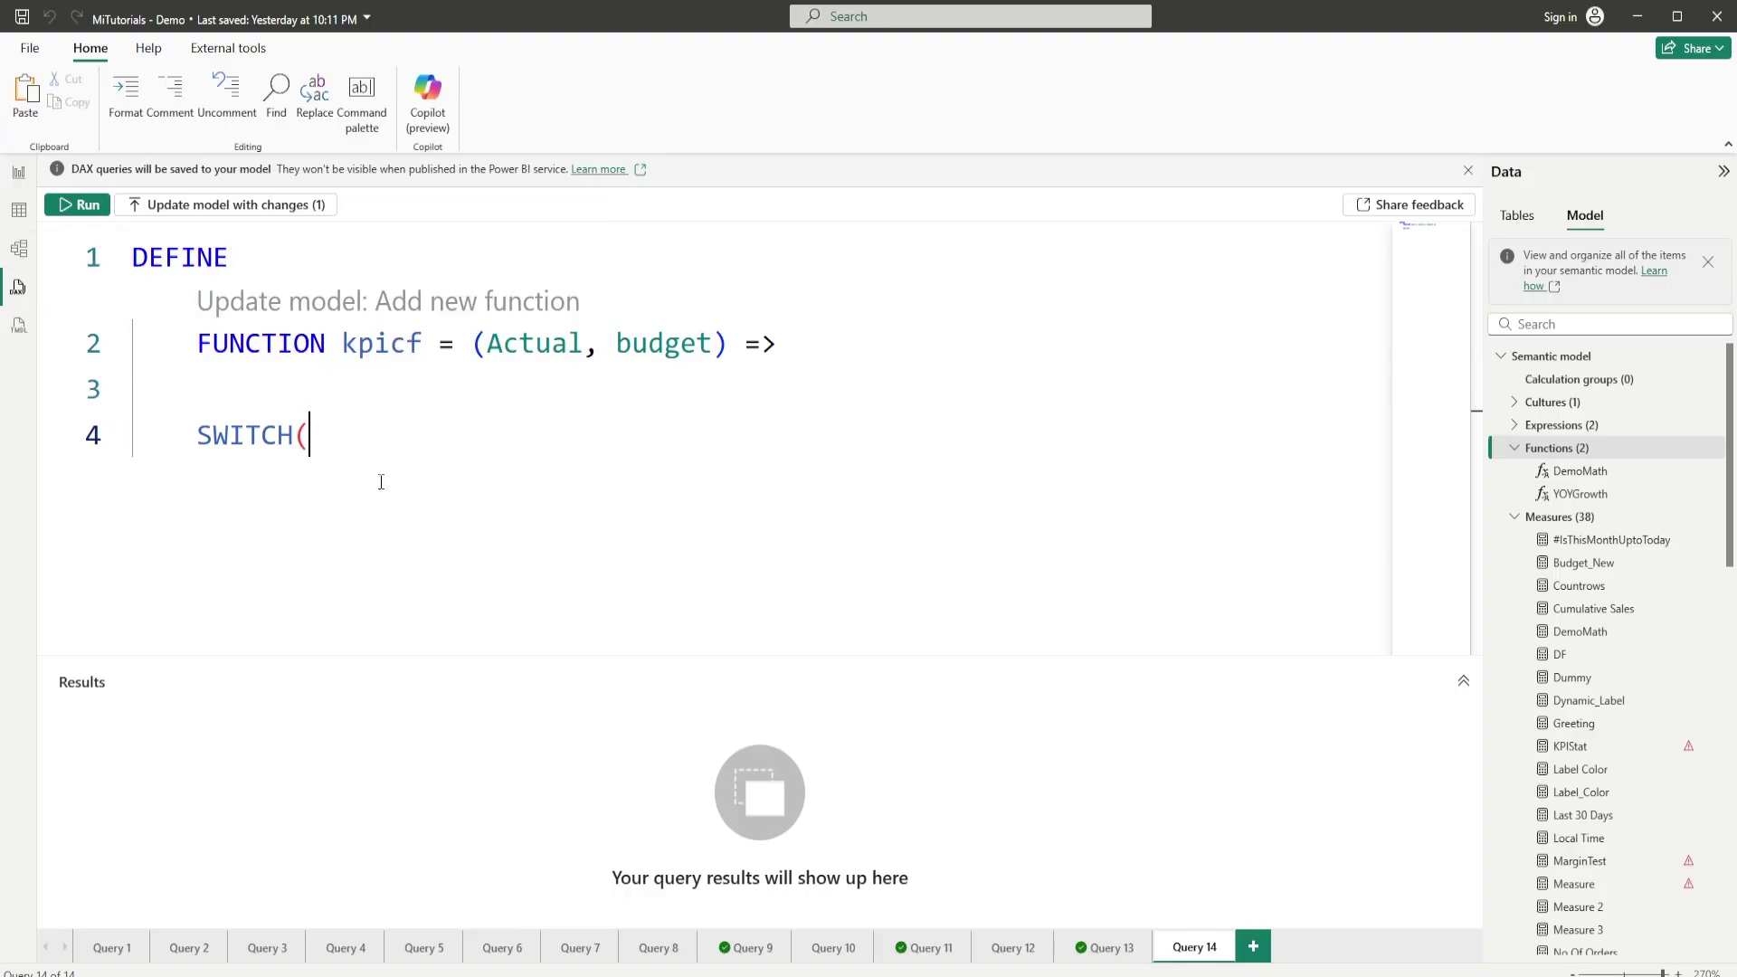
Step: Complete the SWITCH on TRUE(): "#4CAF50" for Actual >= budget, "#FFC107" for Actual >= budget * 0.7, otherwise "#F44336", with colour comments and a closing bracket
type("TRUE(), Actual >= budget, \"#4CAF50\",      // Green Actual >= budget * 0.7, \"#FFC107\",// Amber \"#F44336\"                         // Red")
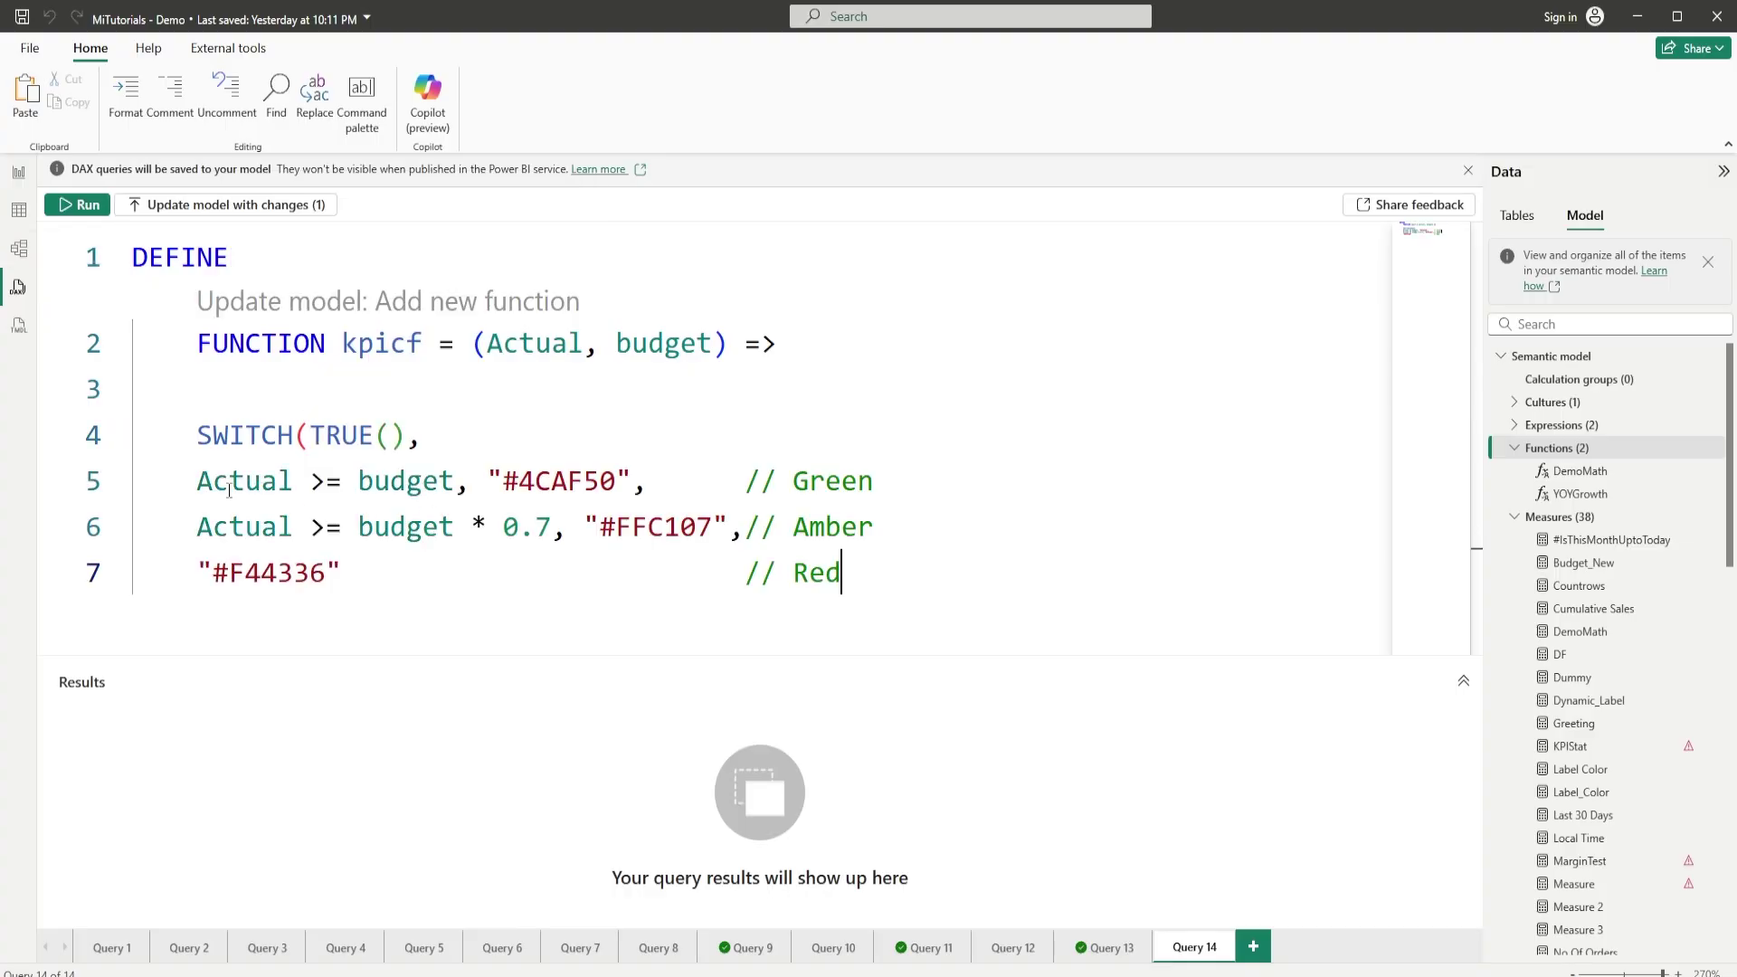
left_click_drag(197, 481, 865, 481)
left_click(407, 570)
left_click_drag(197, 527, 874, 527)
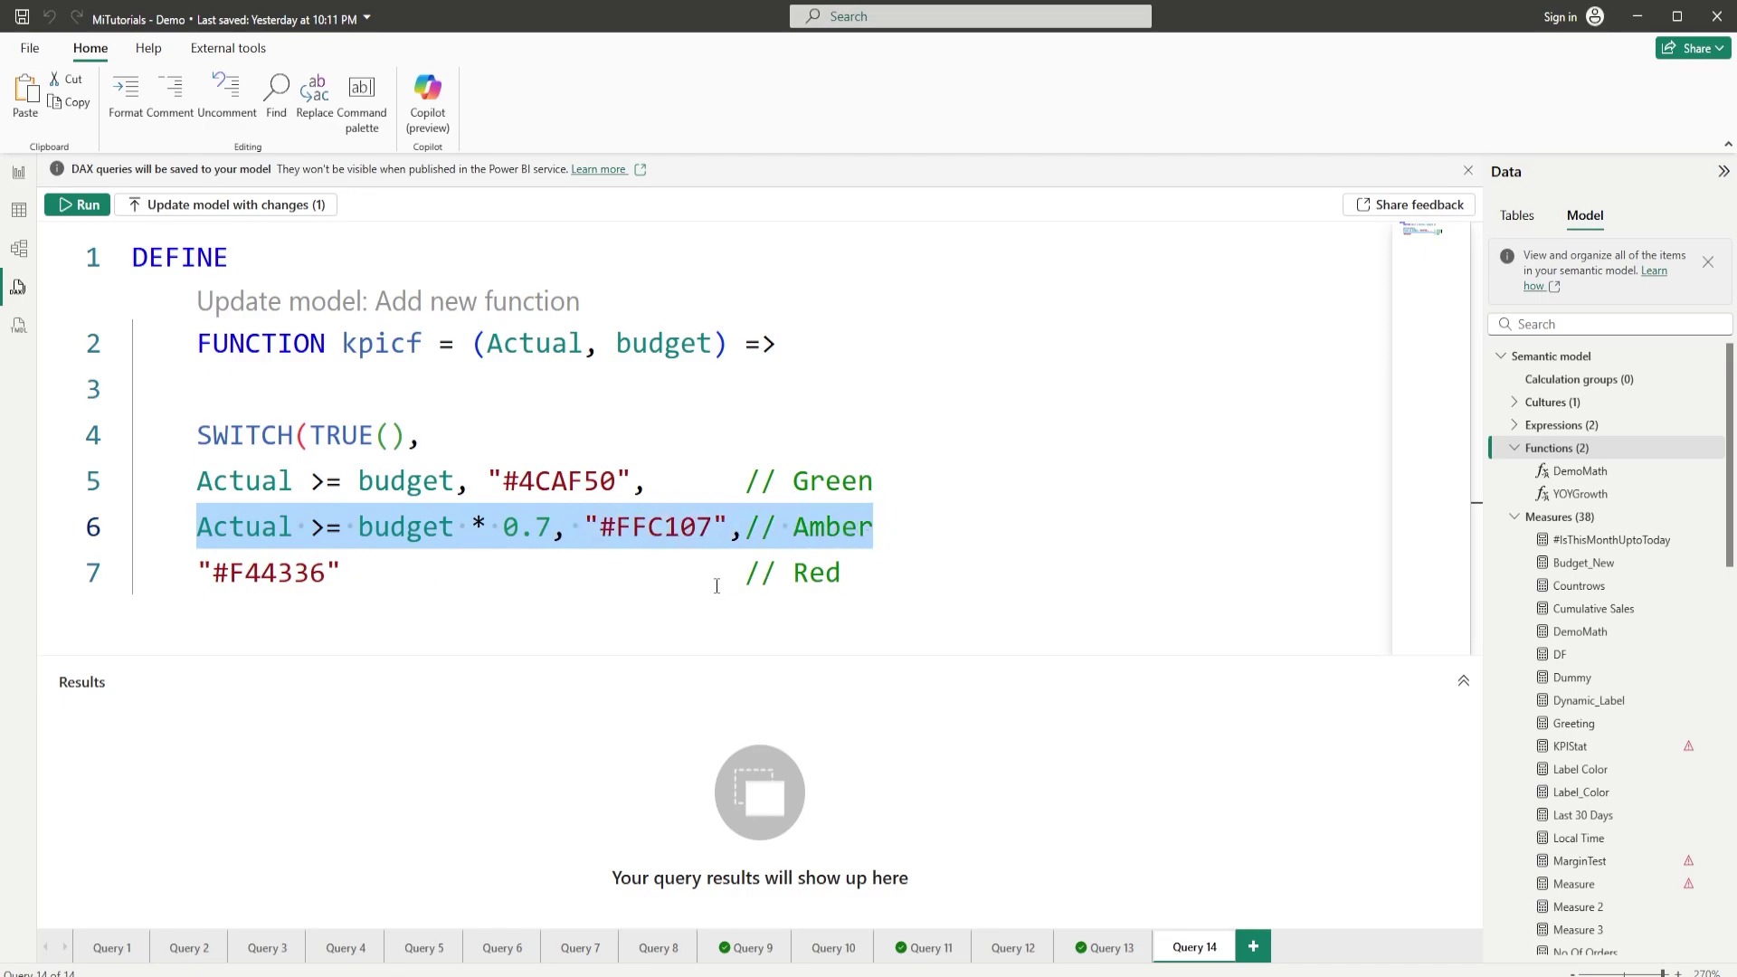
left_click(487, 594)
left_click(409, 571)
type(")")
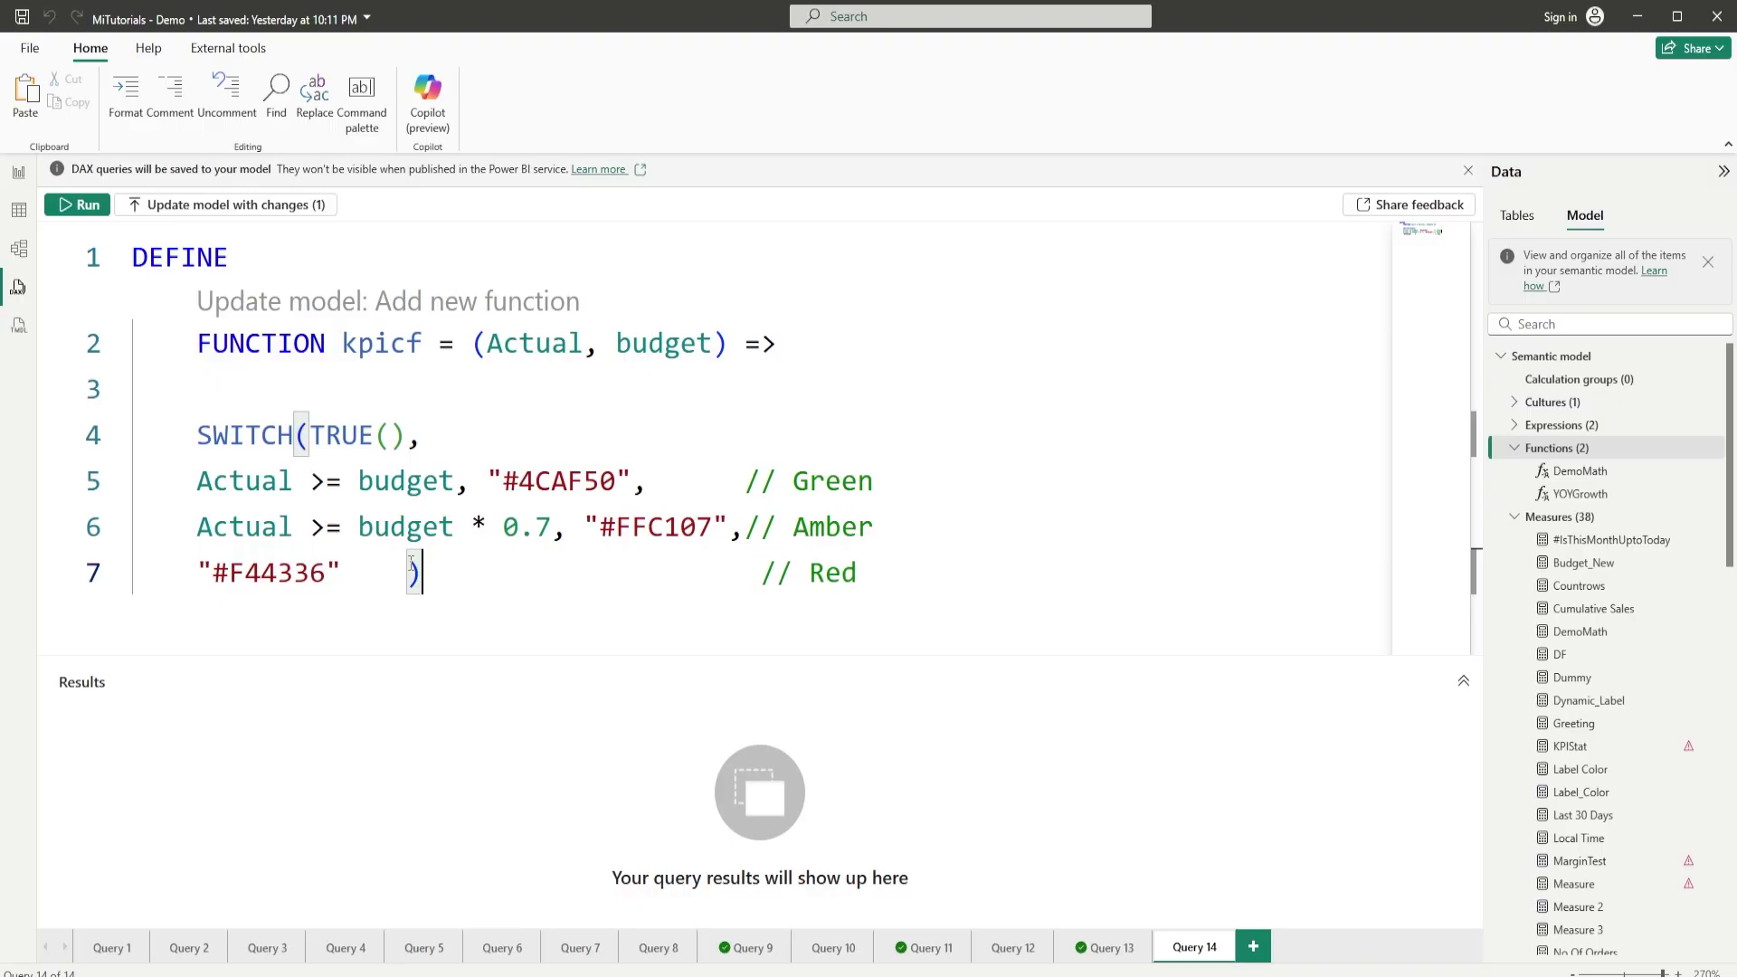
Step: Update the model with the kpicf function and return to the report view
left_click(296, 207)
left_click(875, 548)
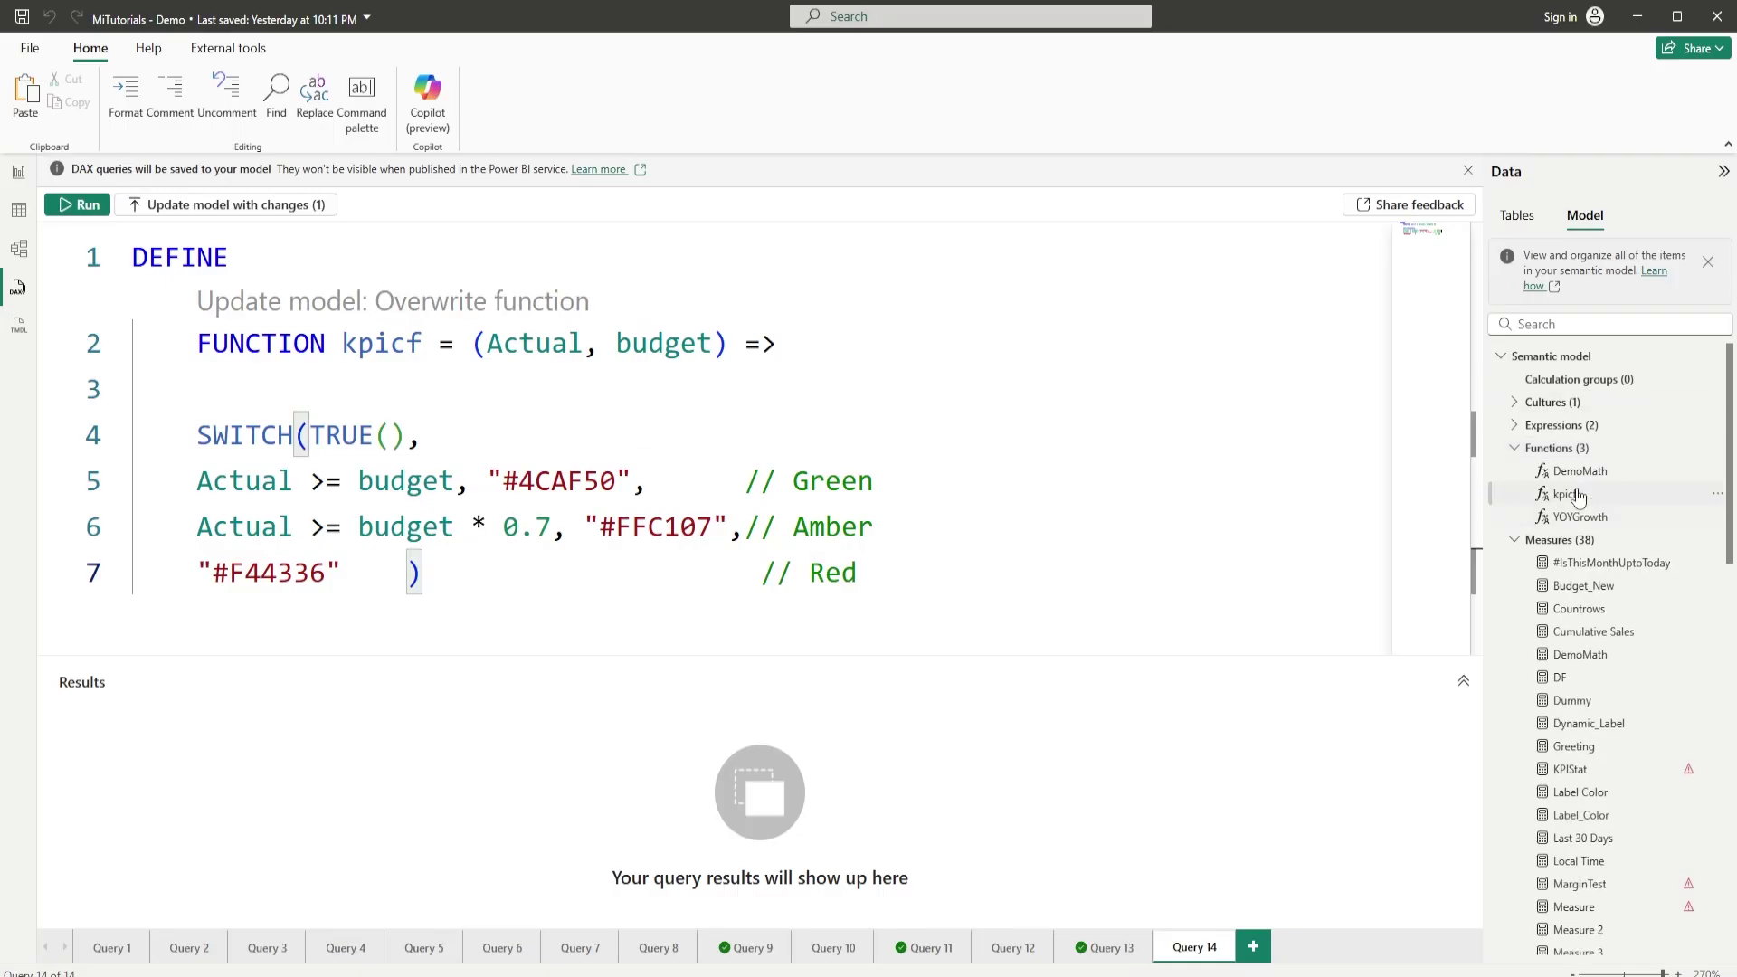
left_click(22, 177)
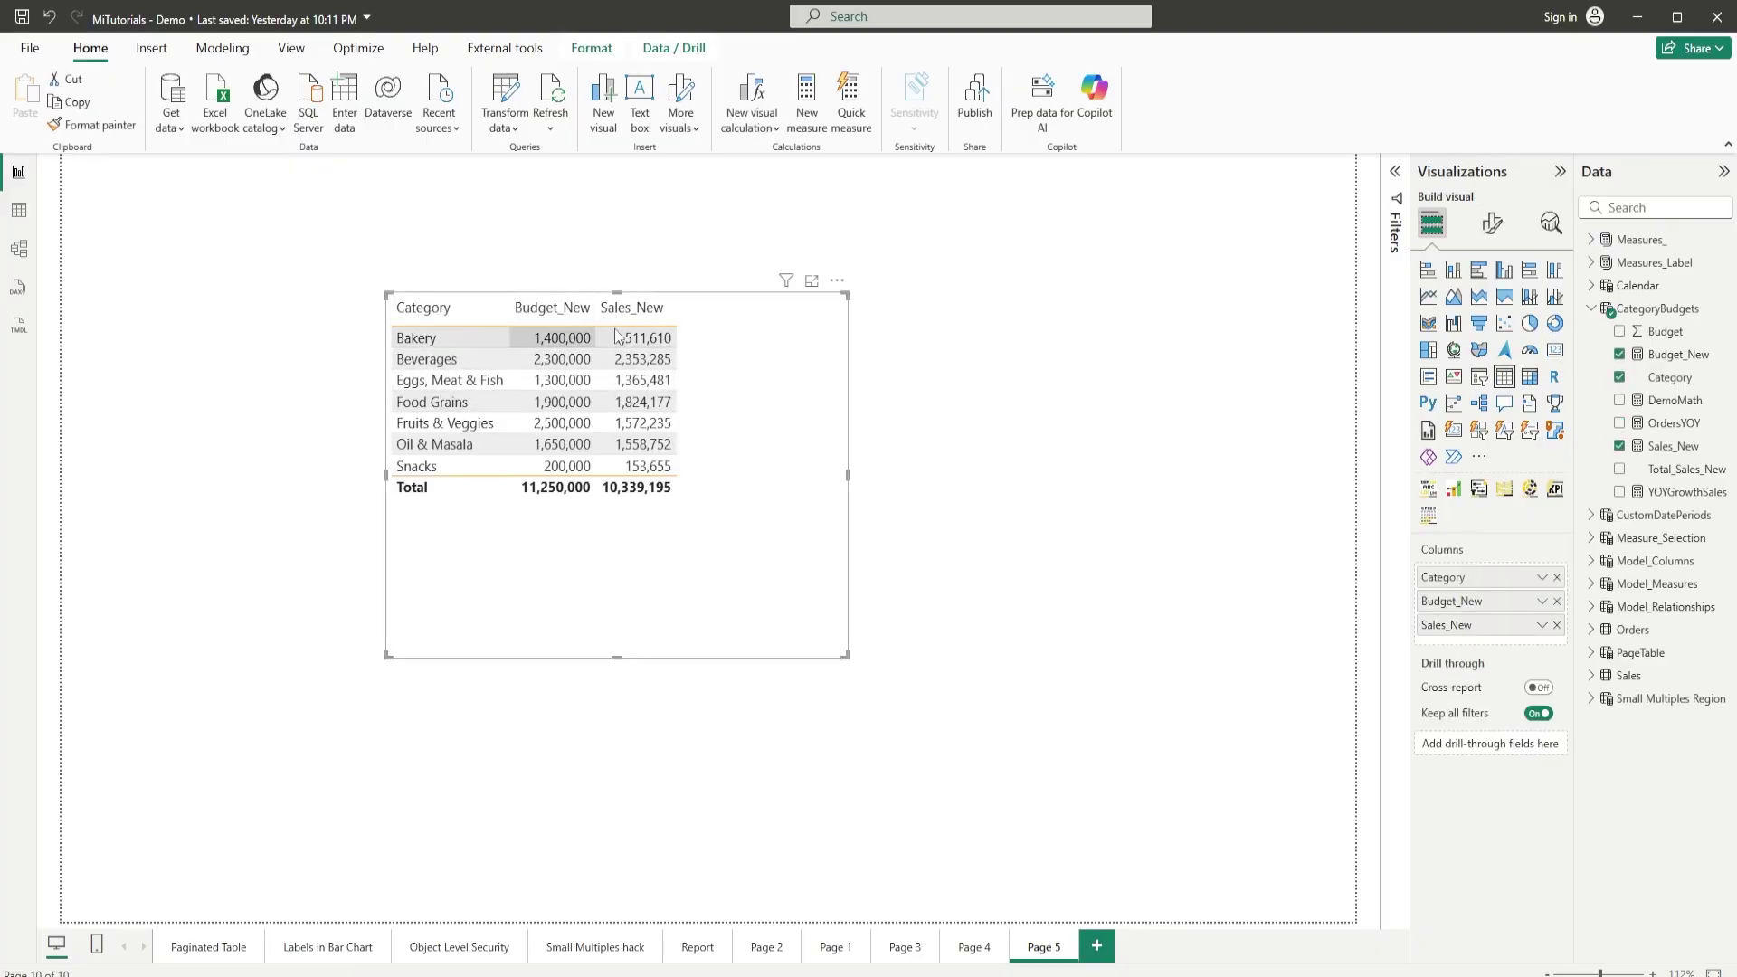
Step: Create a measure in the CategoryBudgets table named SalesCF and begin its formula with the kpicf function
left_click(1725, 308)
left_click(1656, 333)
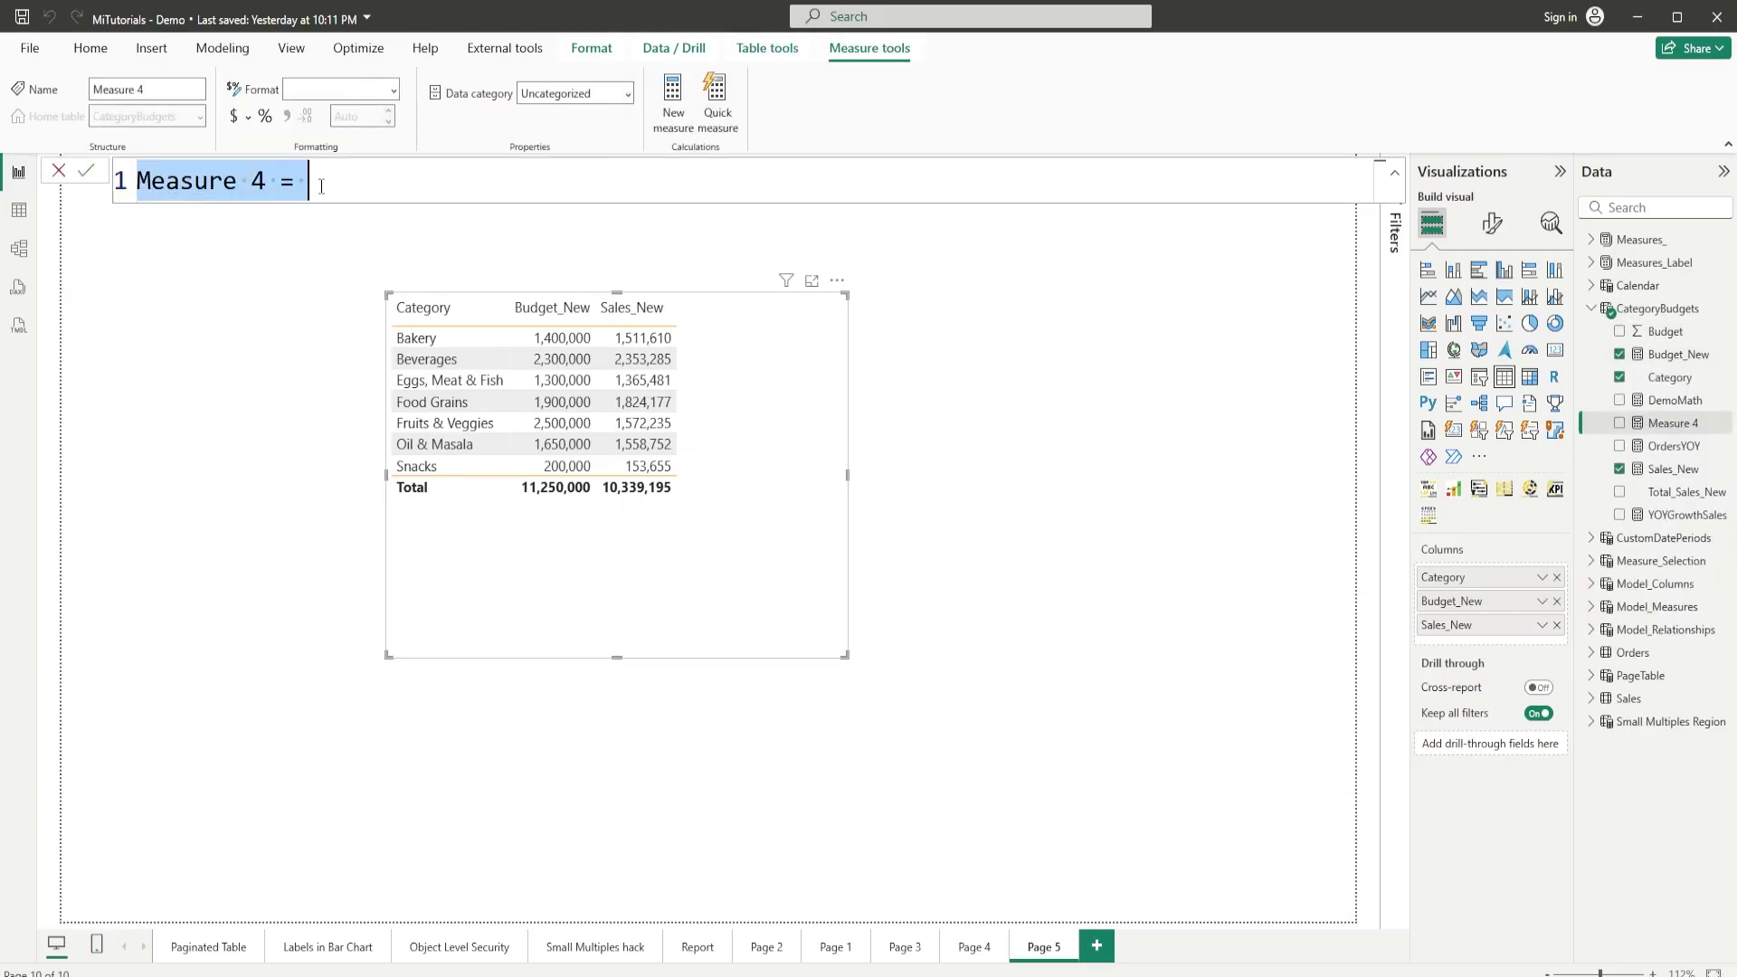
type("Sales")
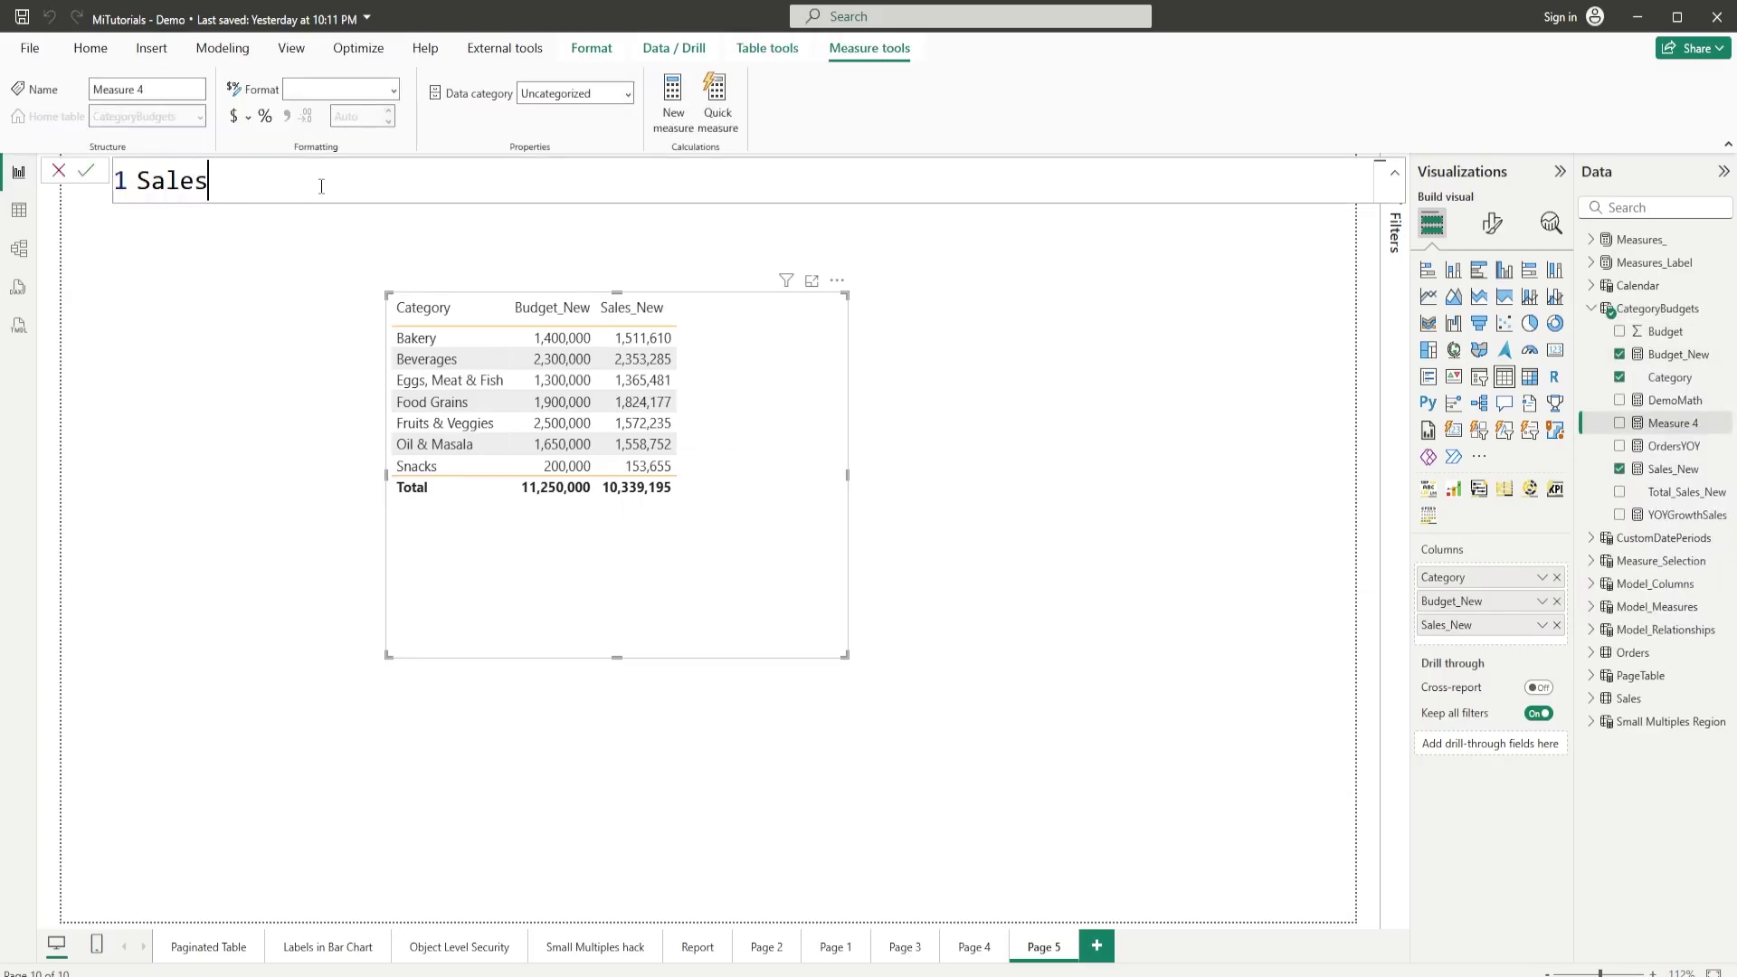
type("CF = kpi")
key("Down")
key("Down")
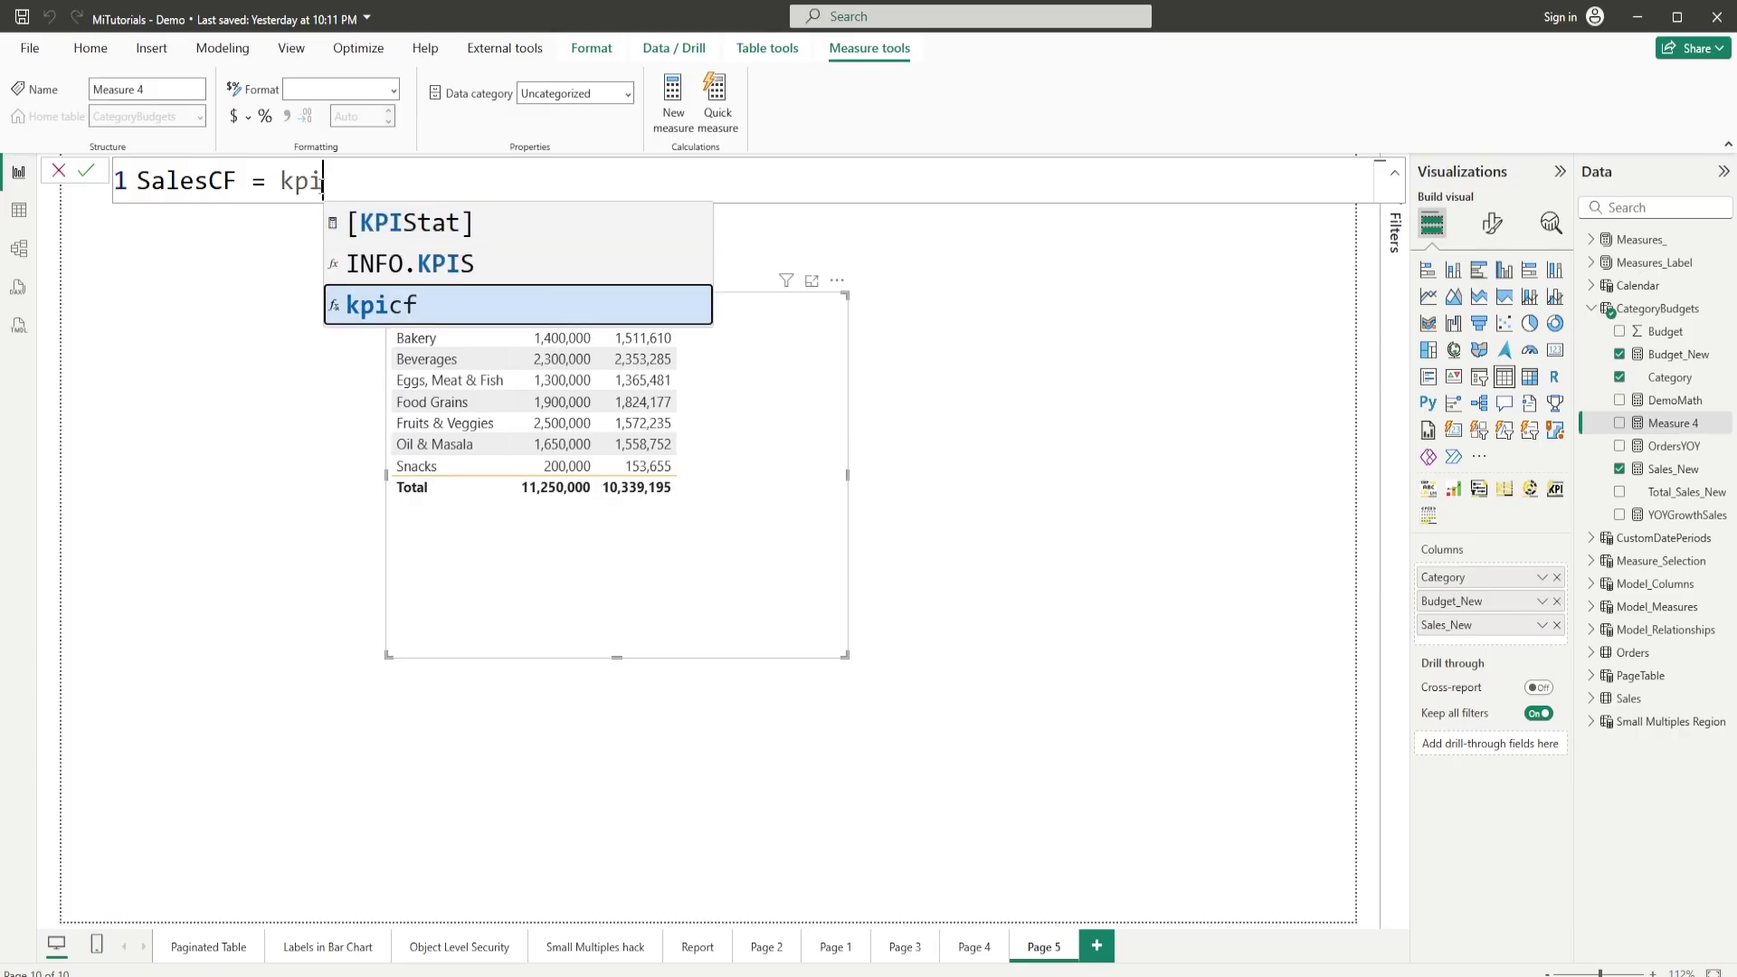
key("Tab")
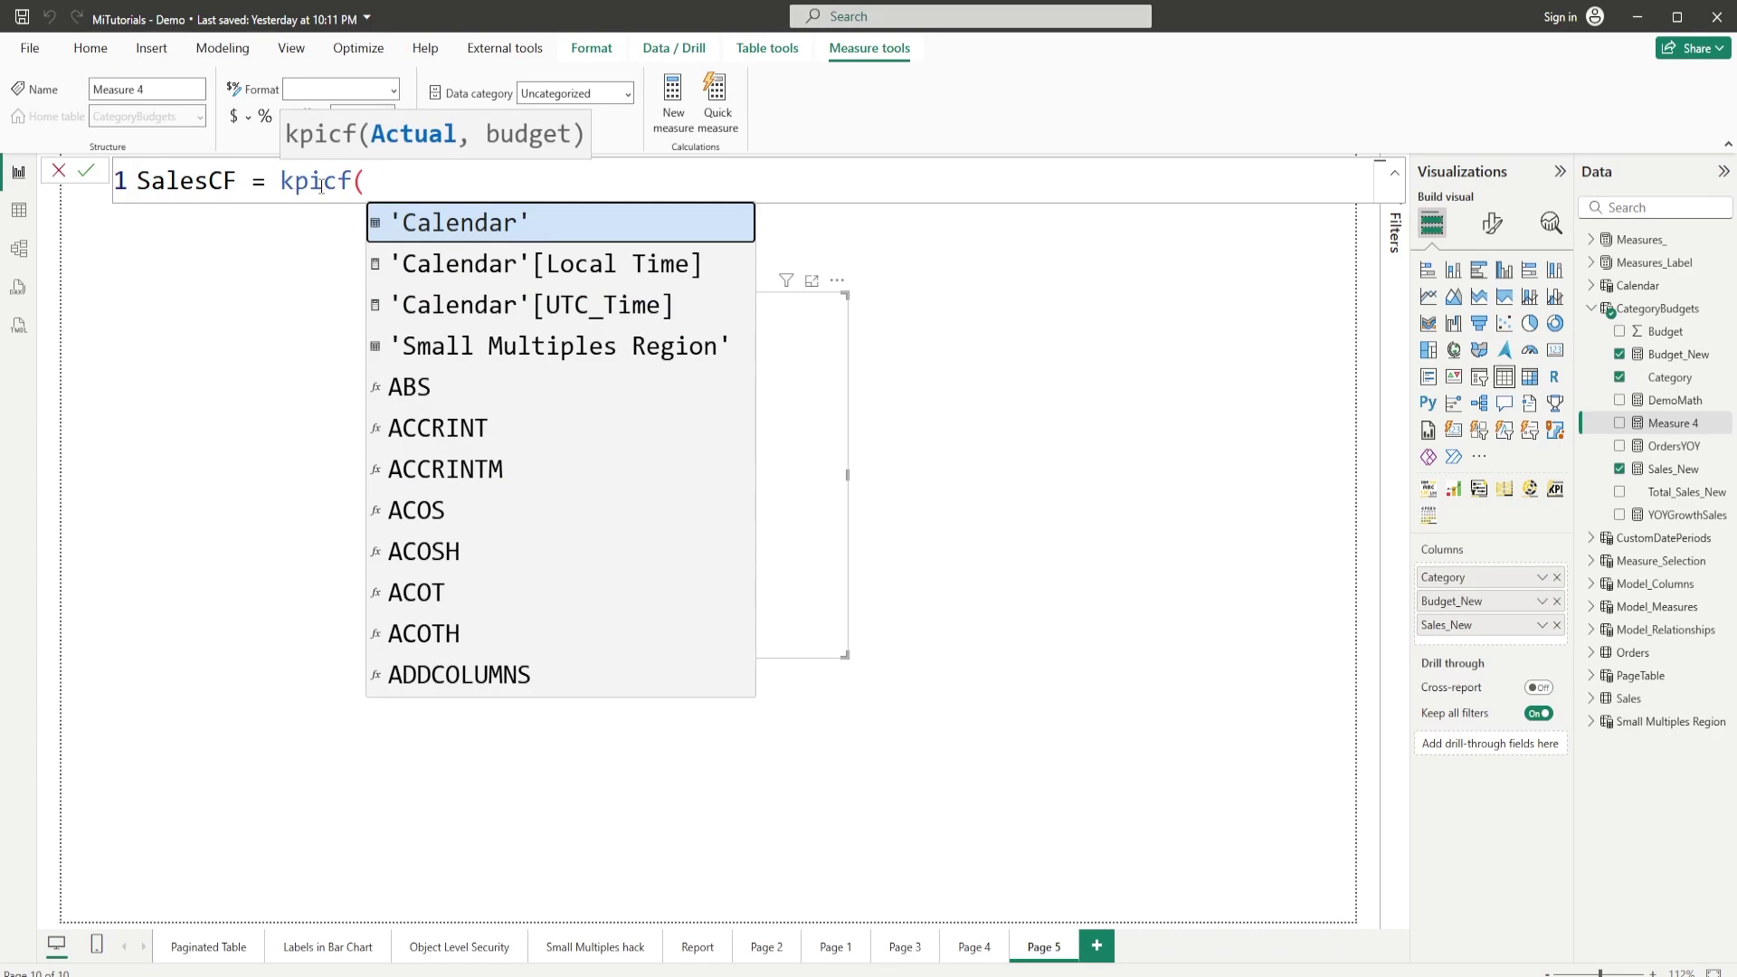
Step: Pass [Sales_New] and CategoryBudgets[Budget_New] as the arguments of kpicf, close the bracket and commit the SalesCF measure
type("Sales")
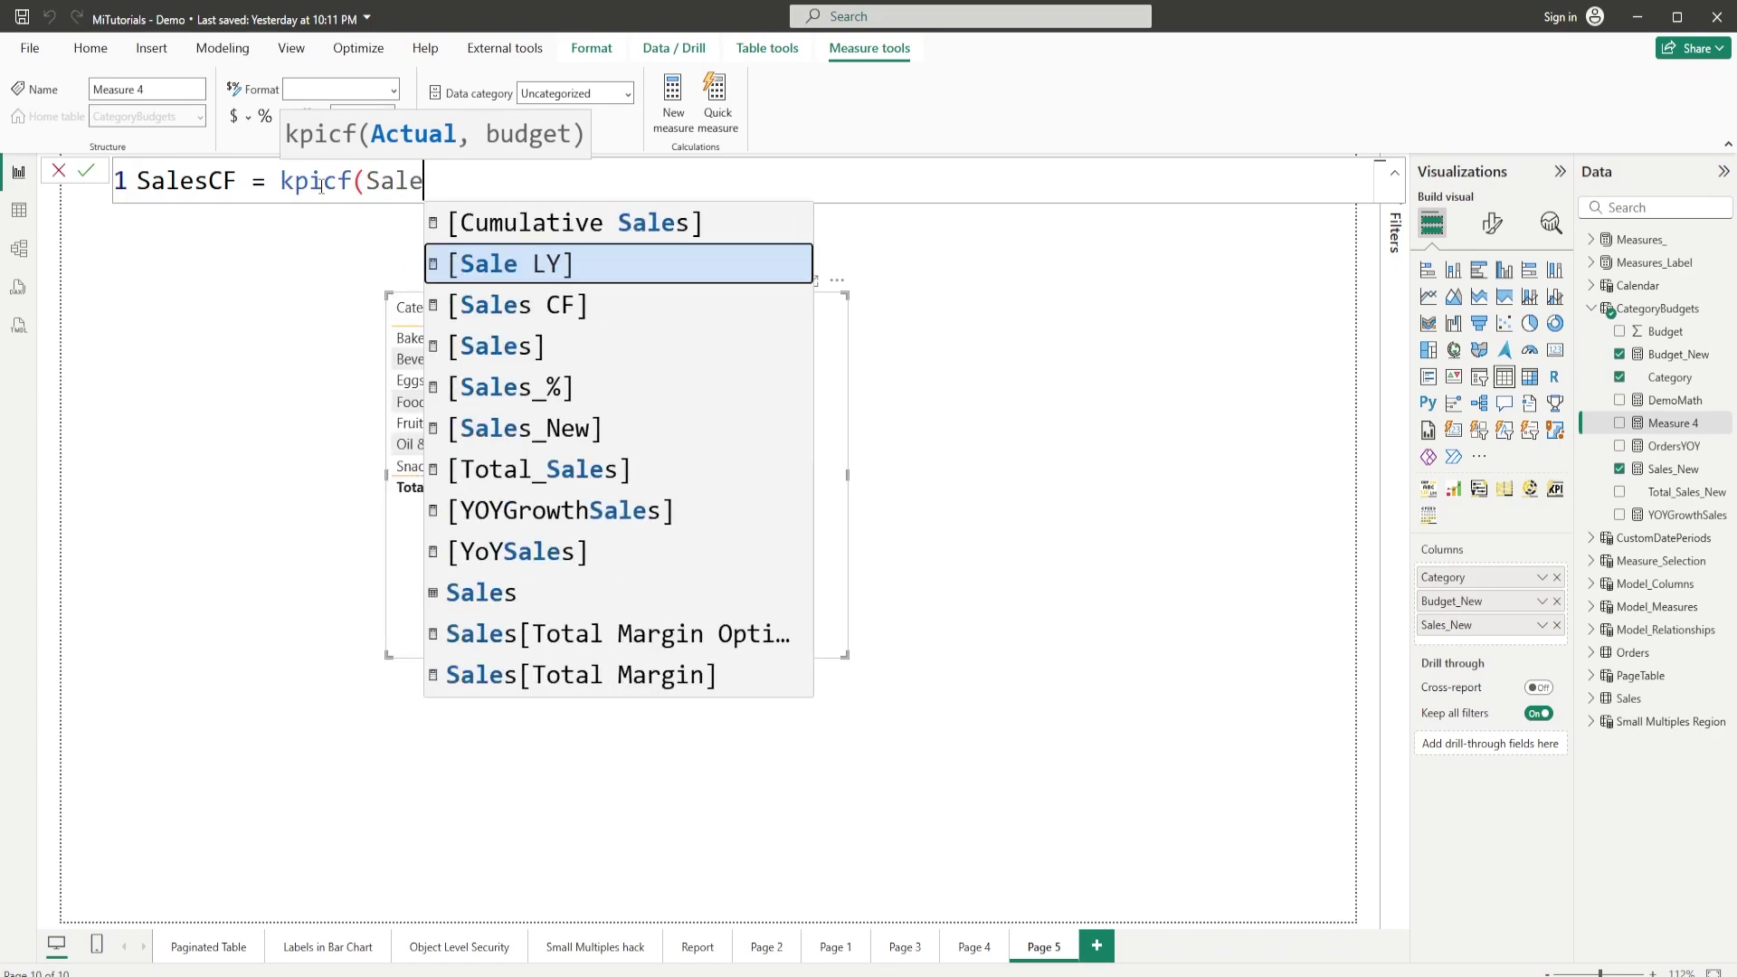
key("Down")
key("Down")
key("Down")
key("Tab")
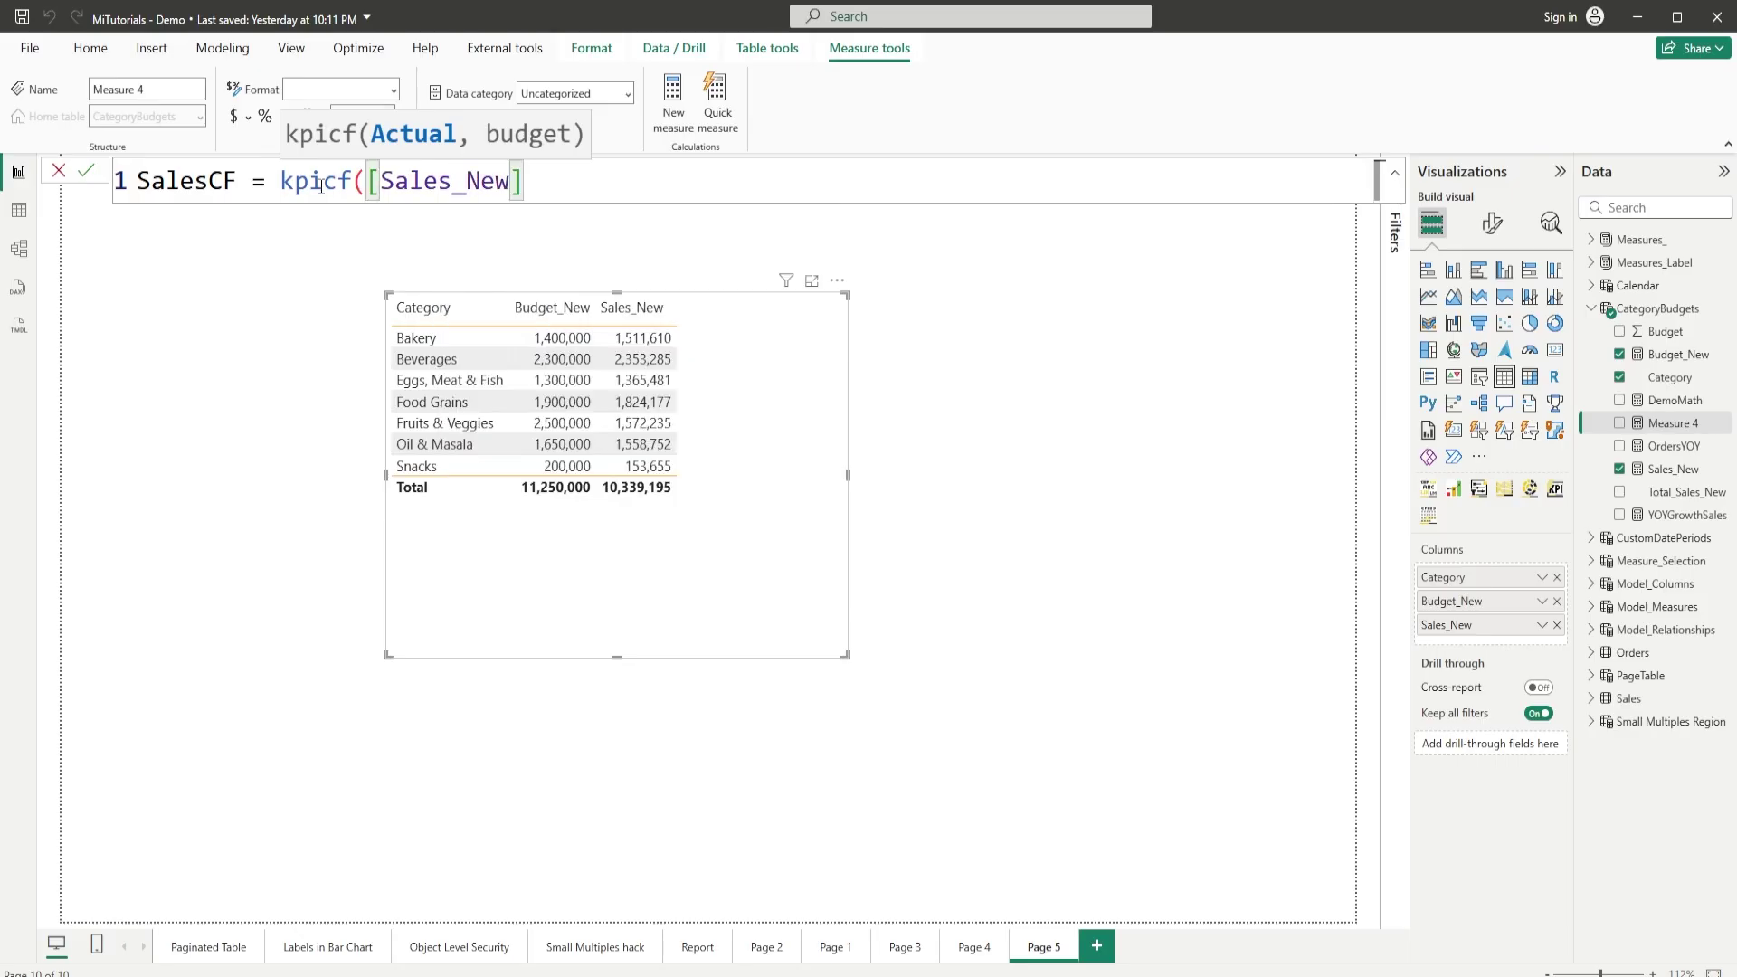
type(",")
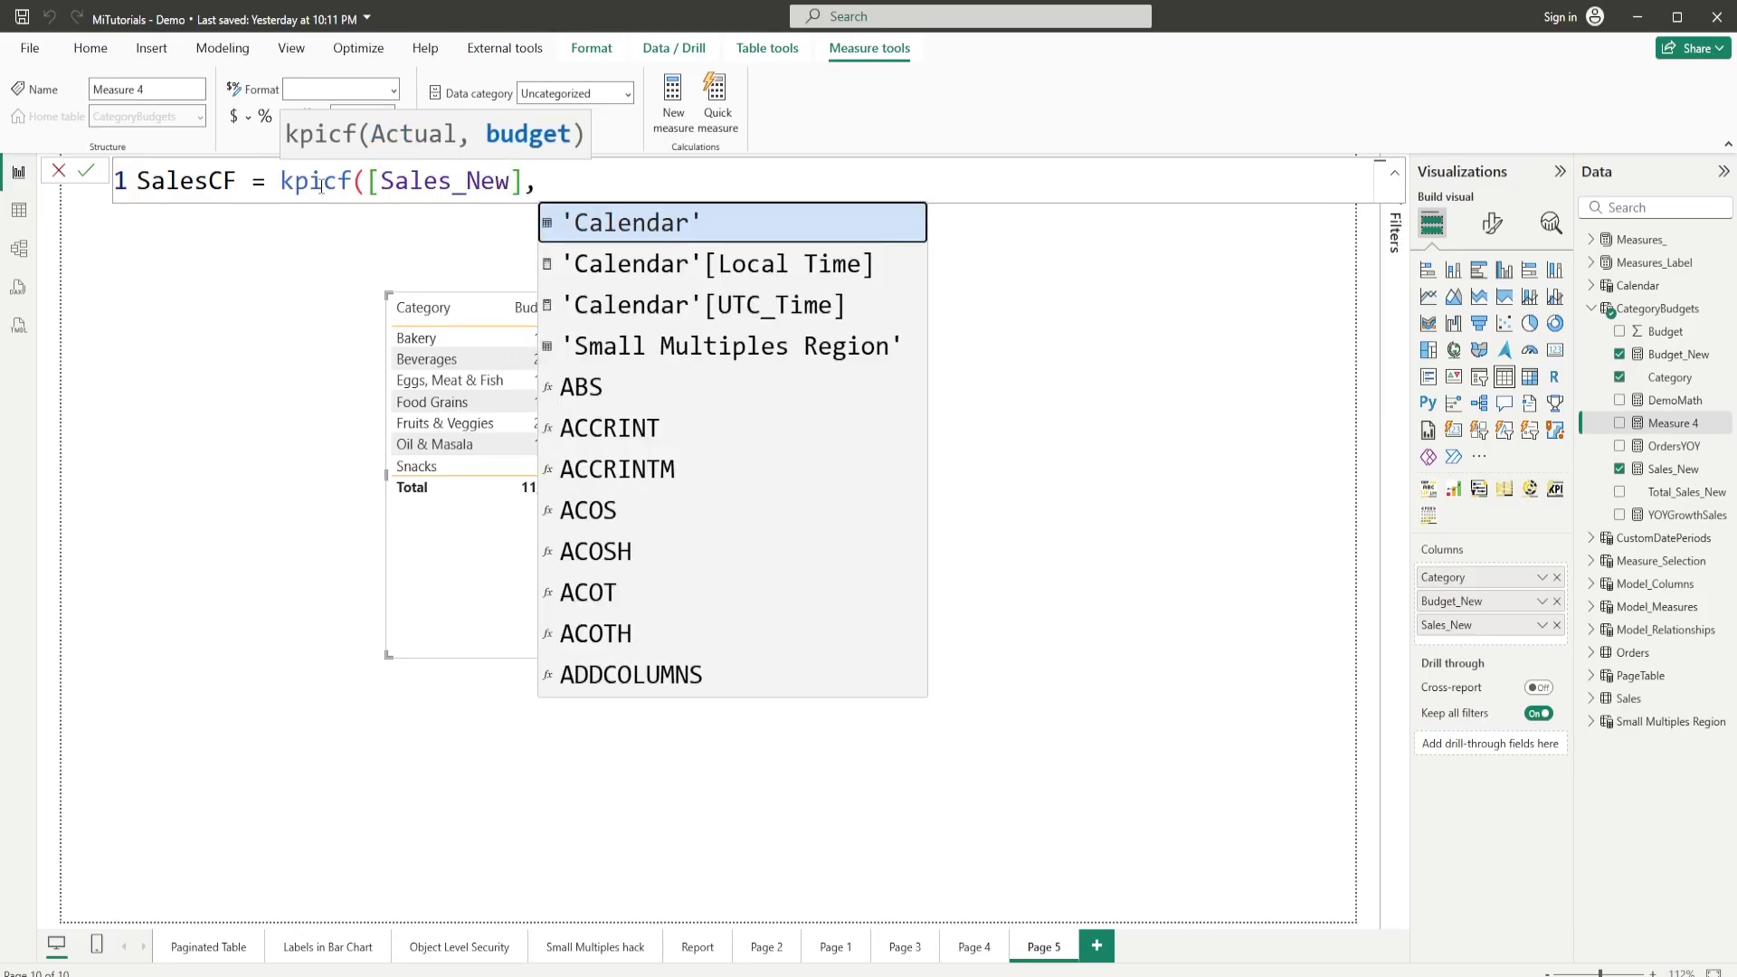
type("Budge")
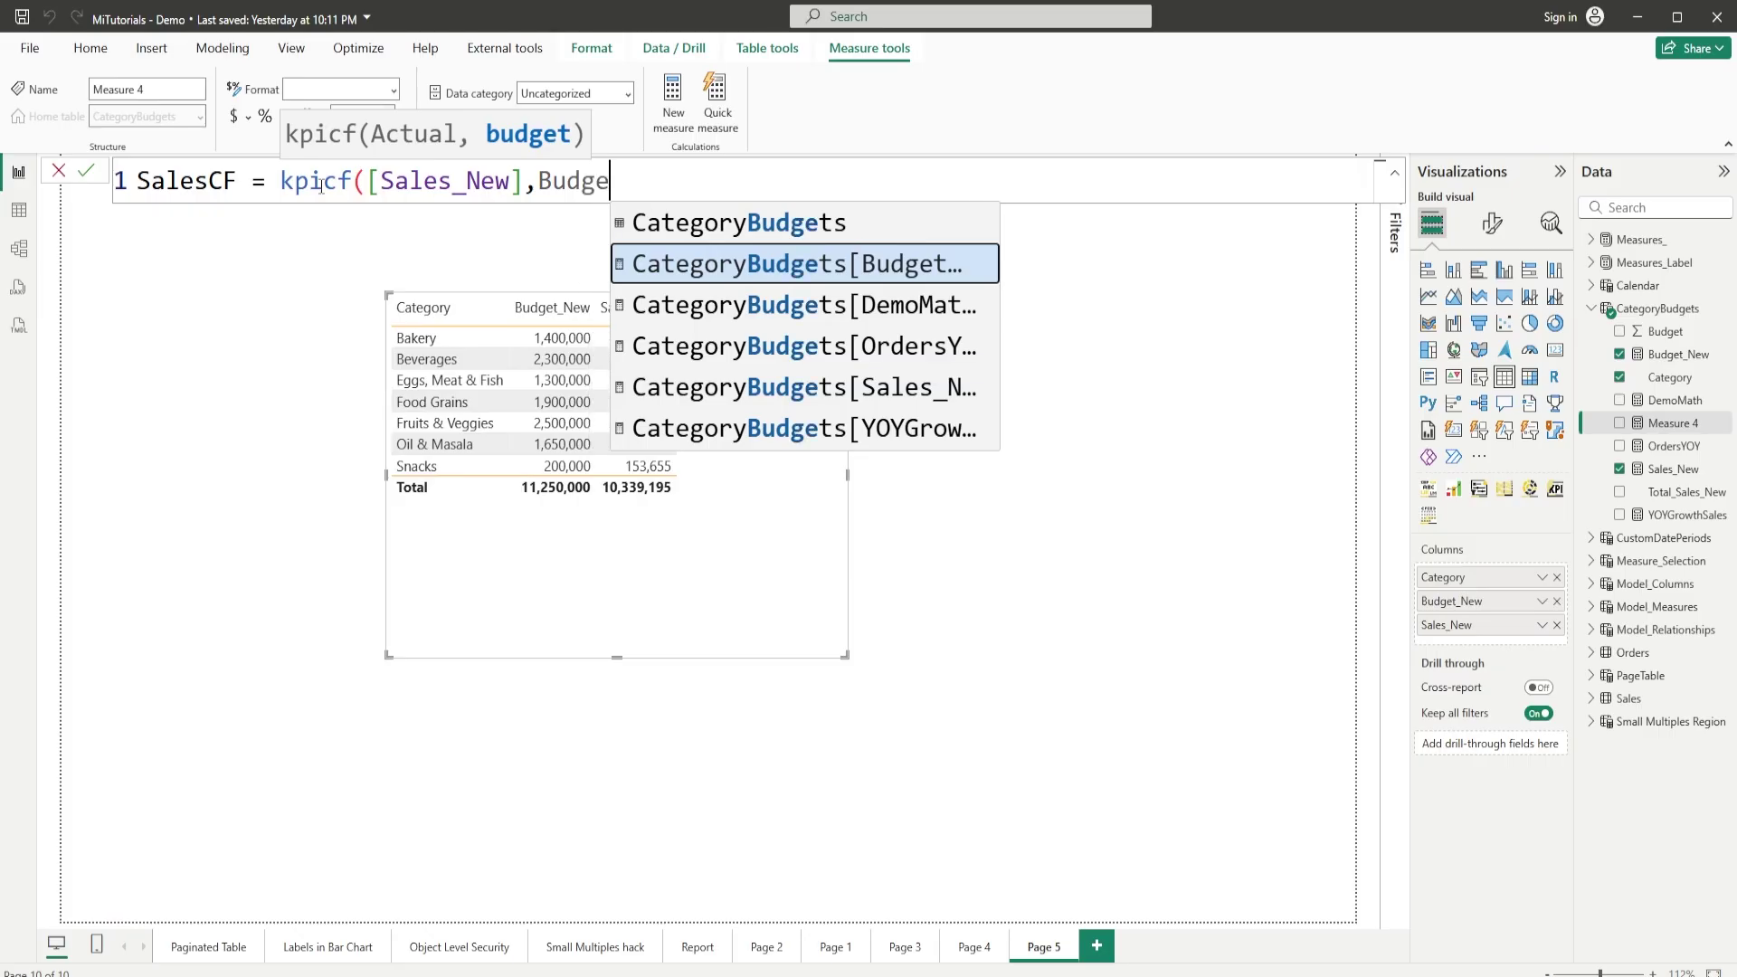
key("Tab")
type(")")
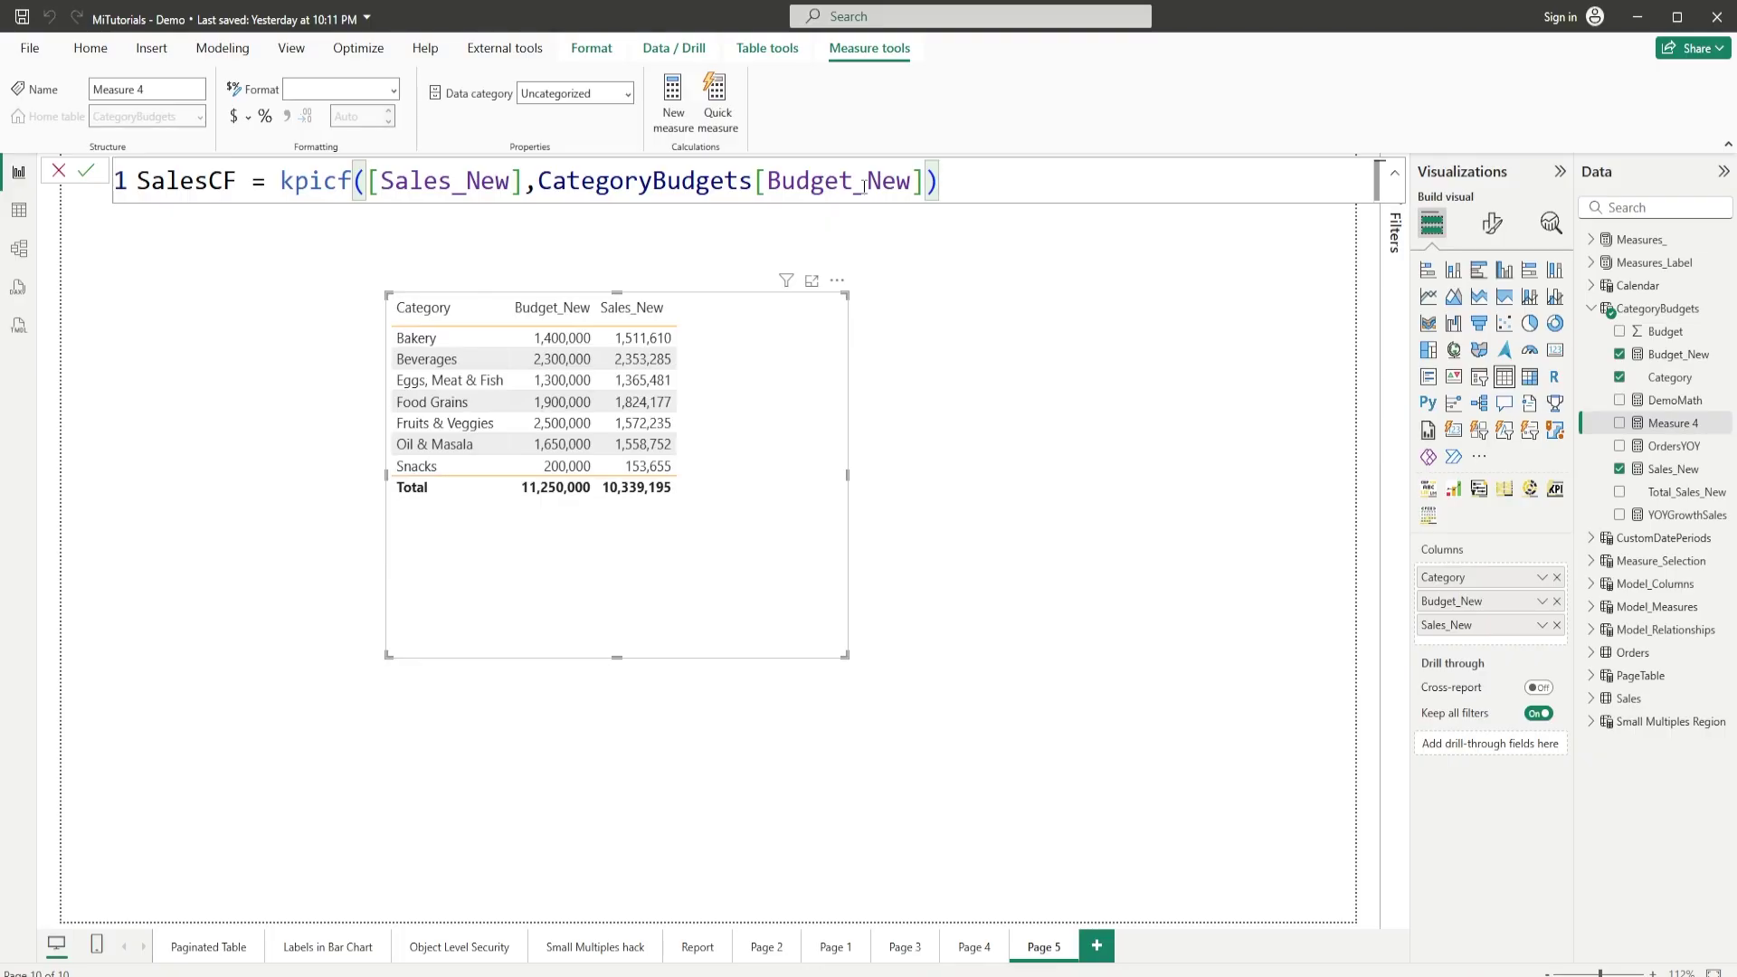
left_click(87, 172)
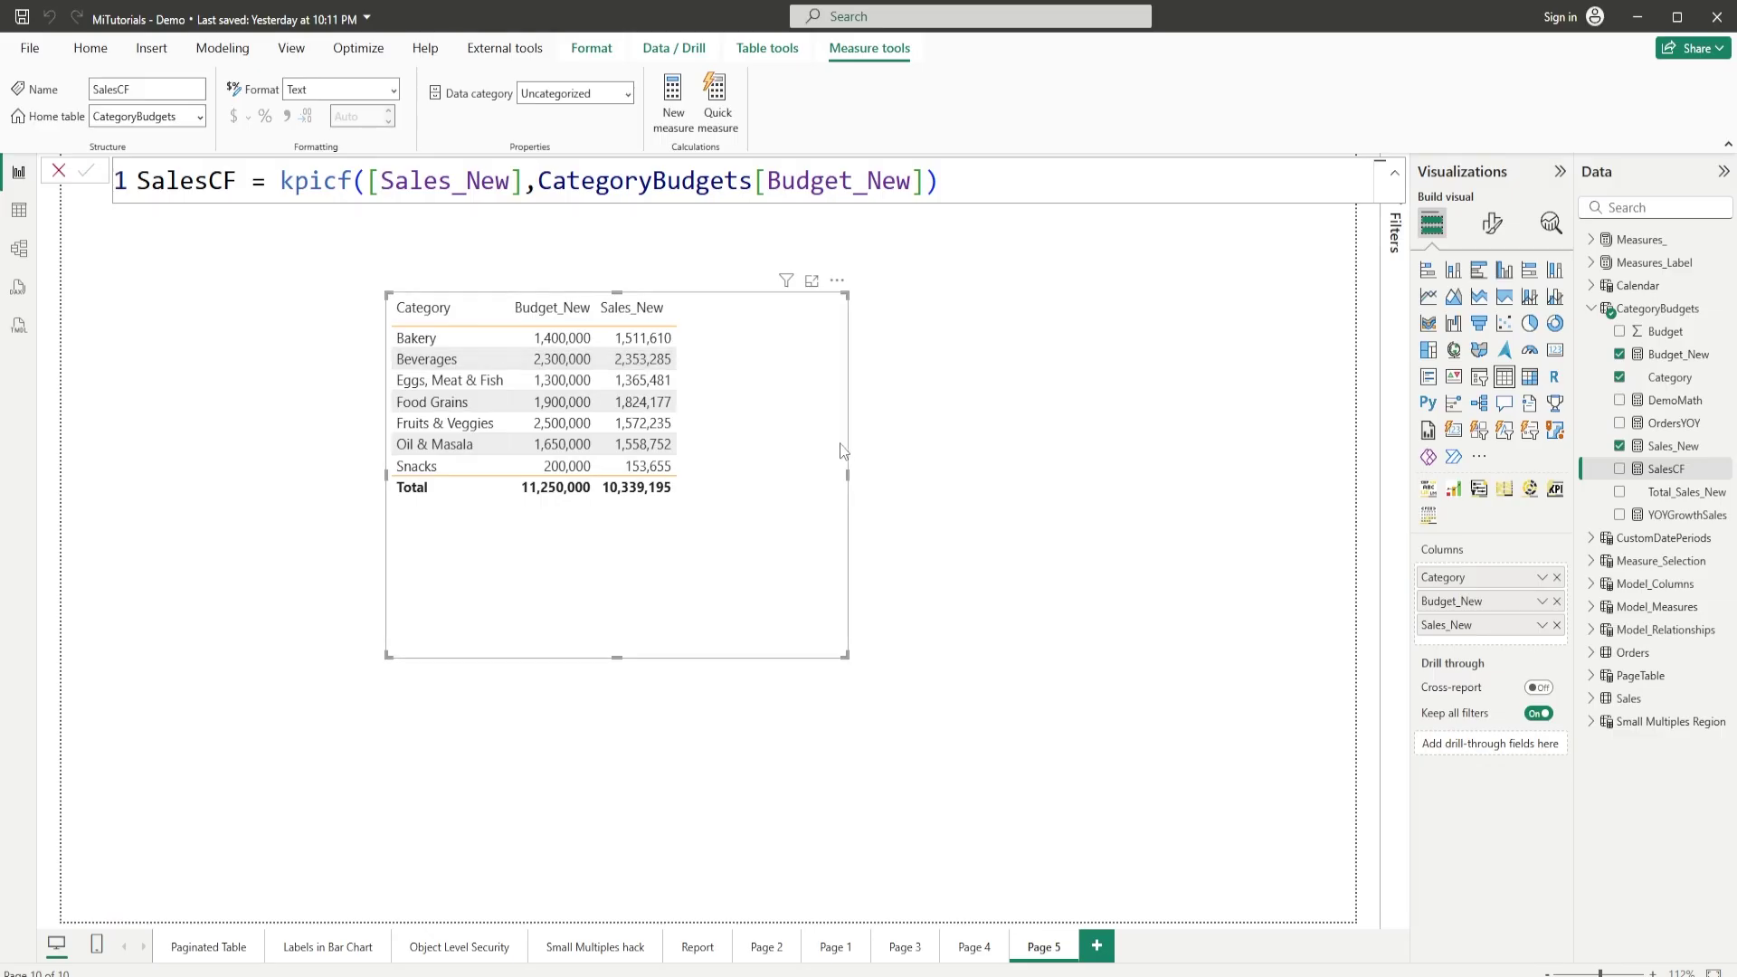
Step: Apply background color conditional formatting to the table's Category column, using format style Field value based on the SalesCF measure from CategoryBudgets
left_click(1542, 578)
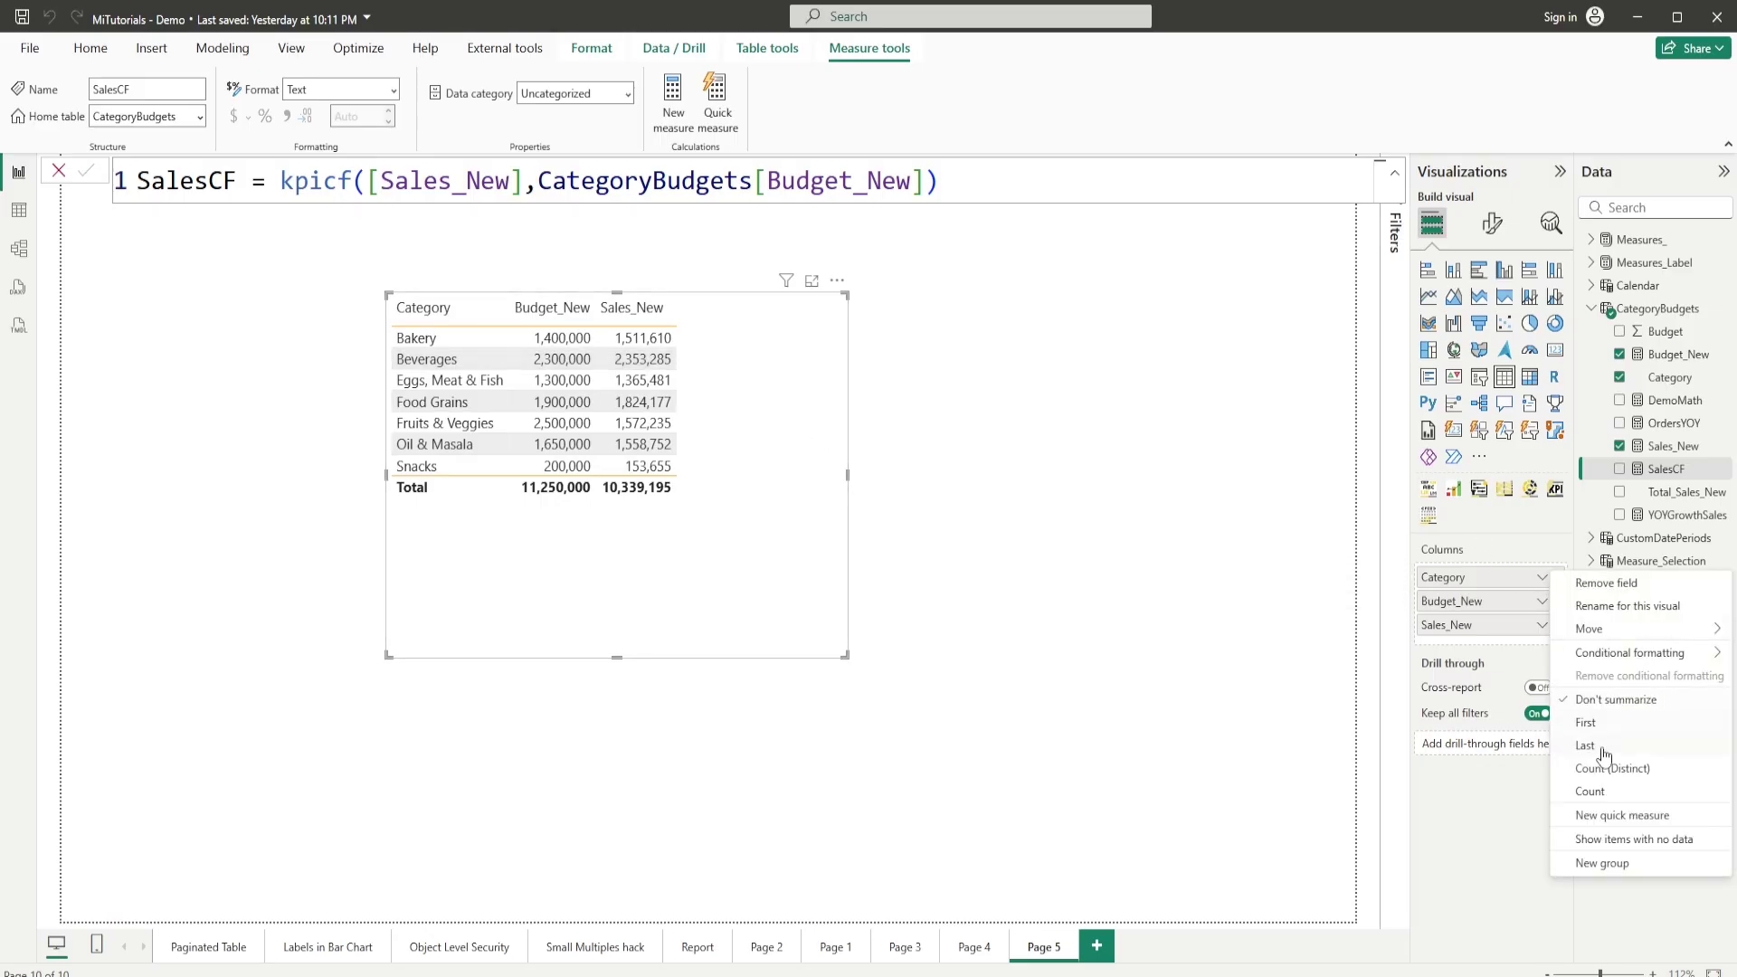
left_click(902, 531)
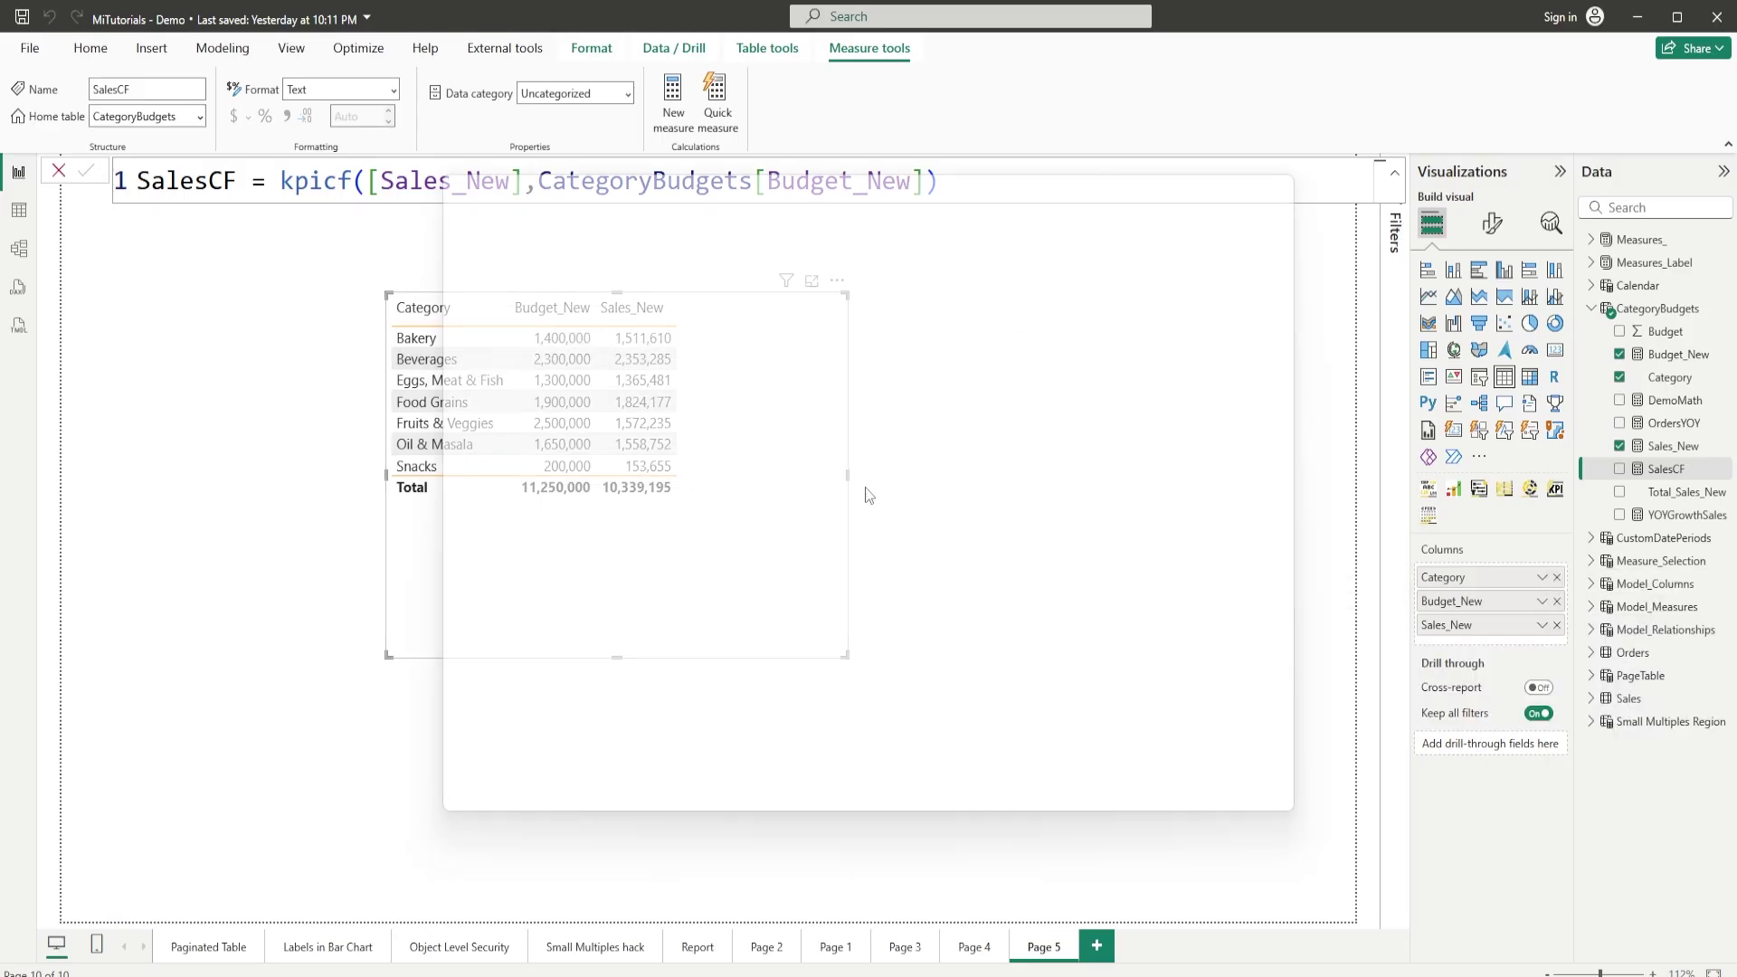
left_click(697, 295)
left_click(512, 394)
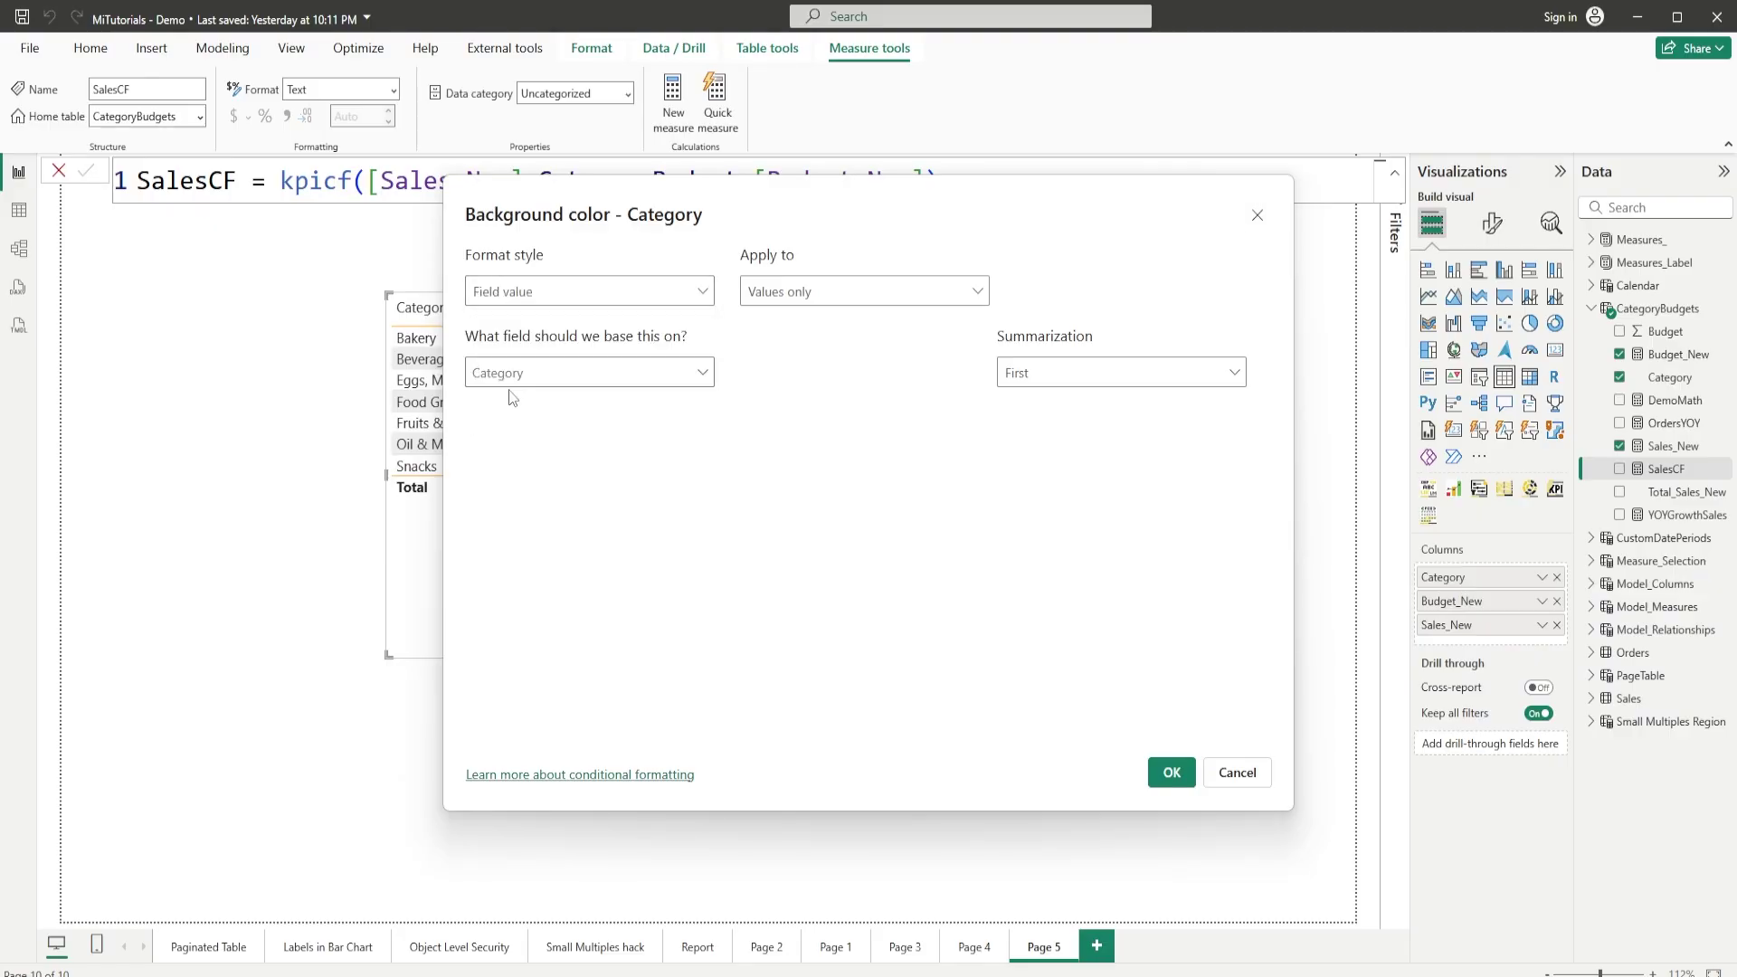
left_click(702, 375)
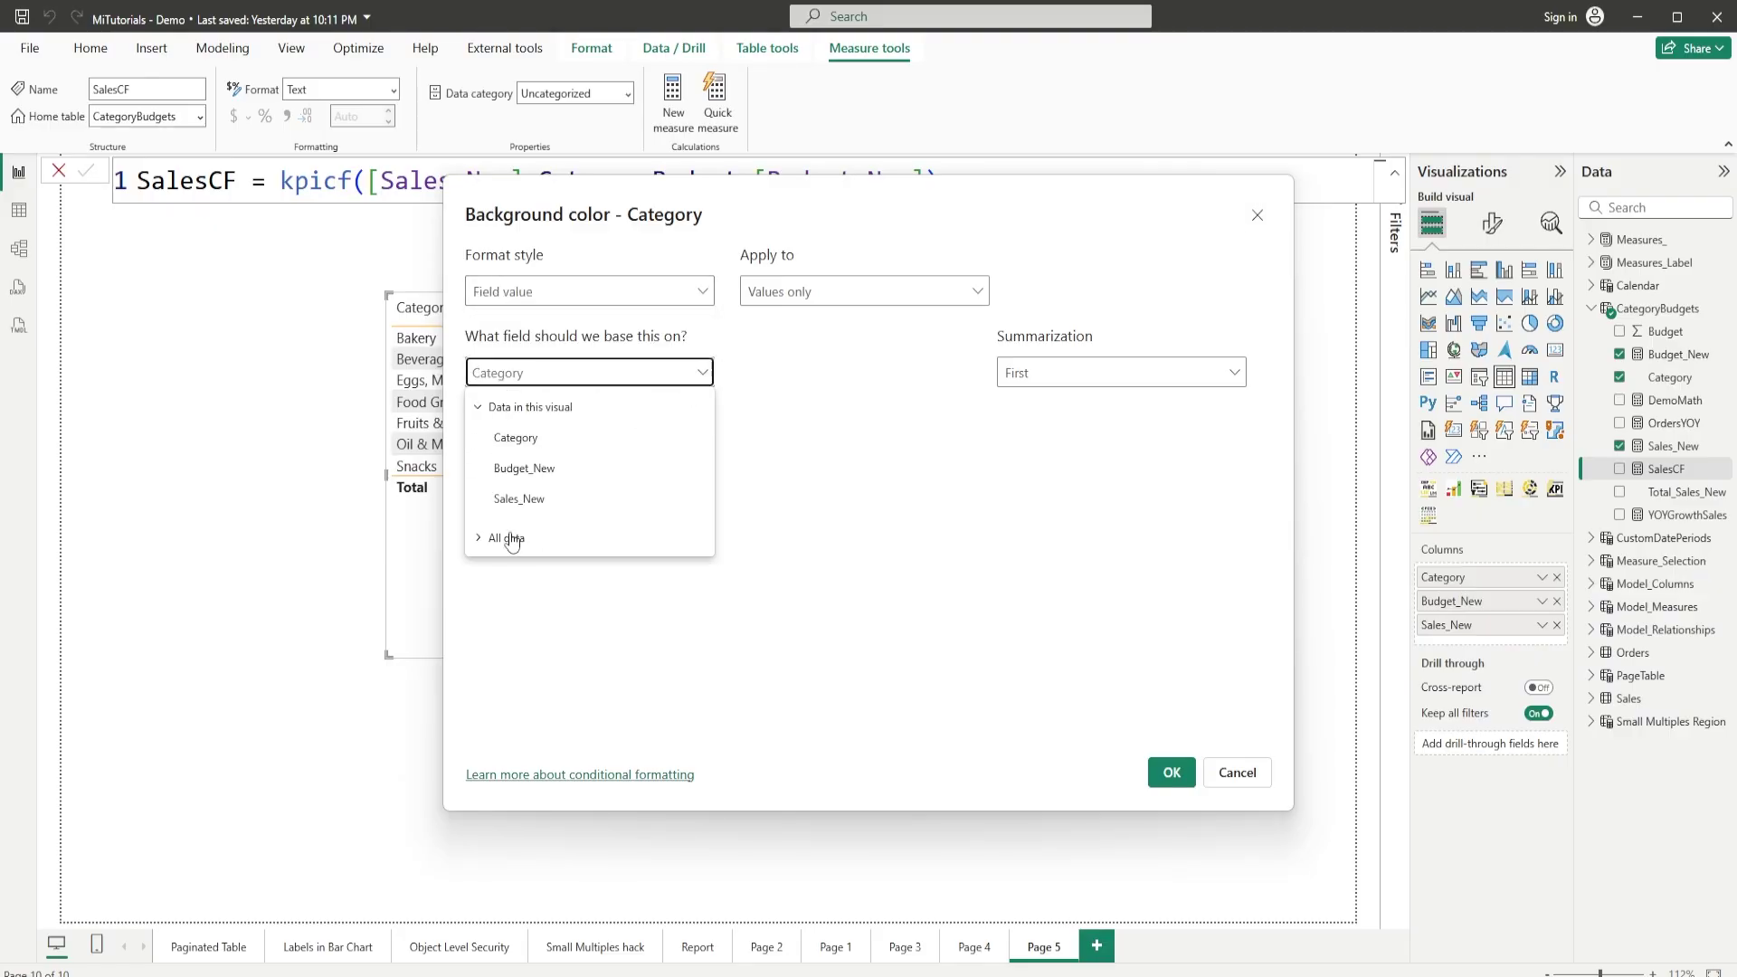
left_click(479, 538)
scroll(606, 547, "down", 3)
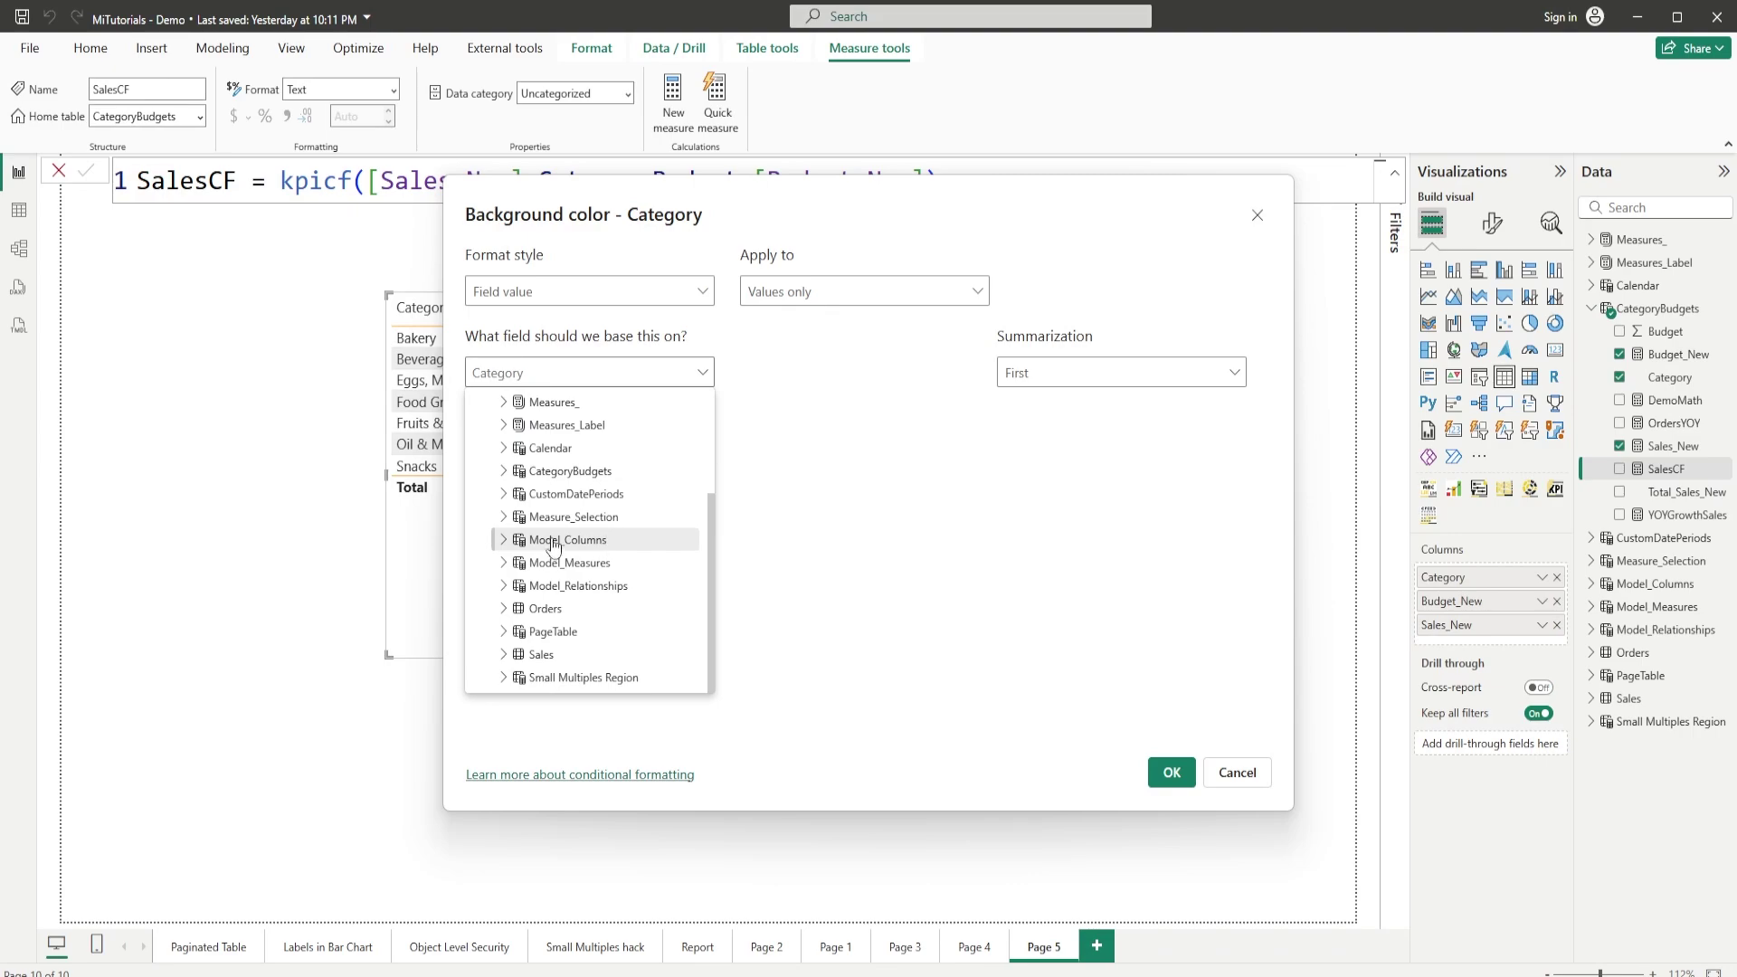
left_click(505, 472)
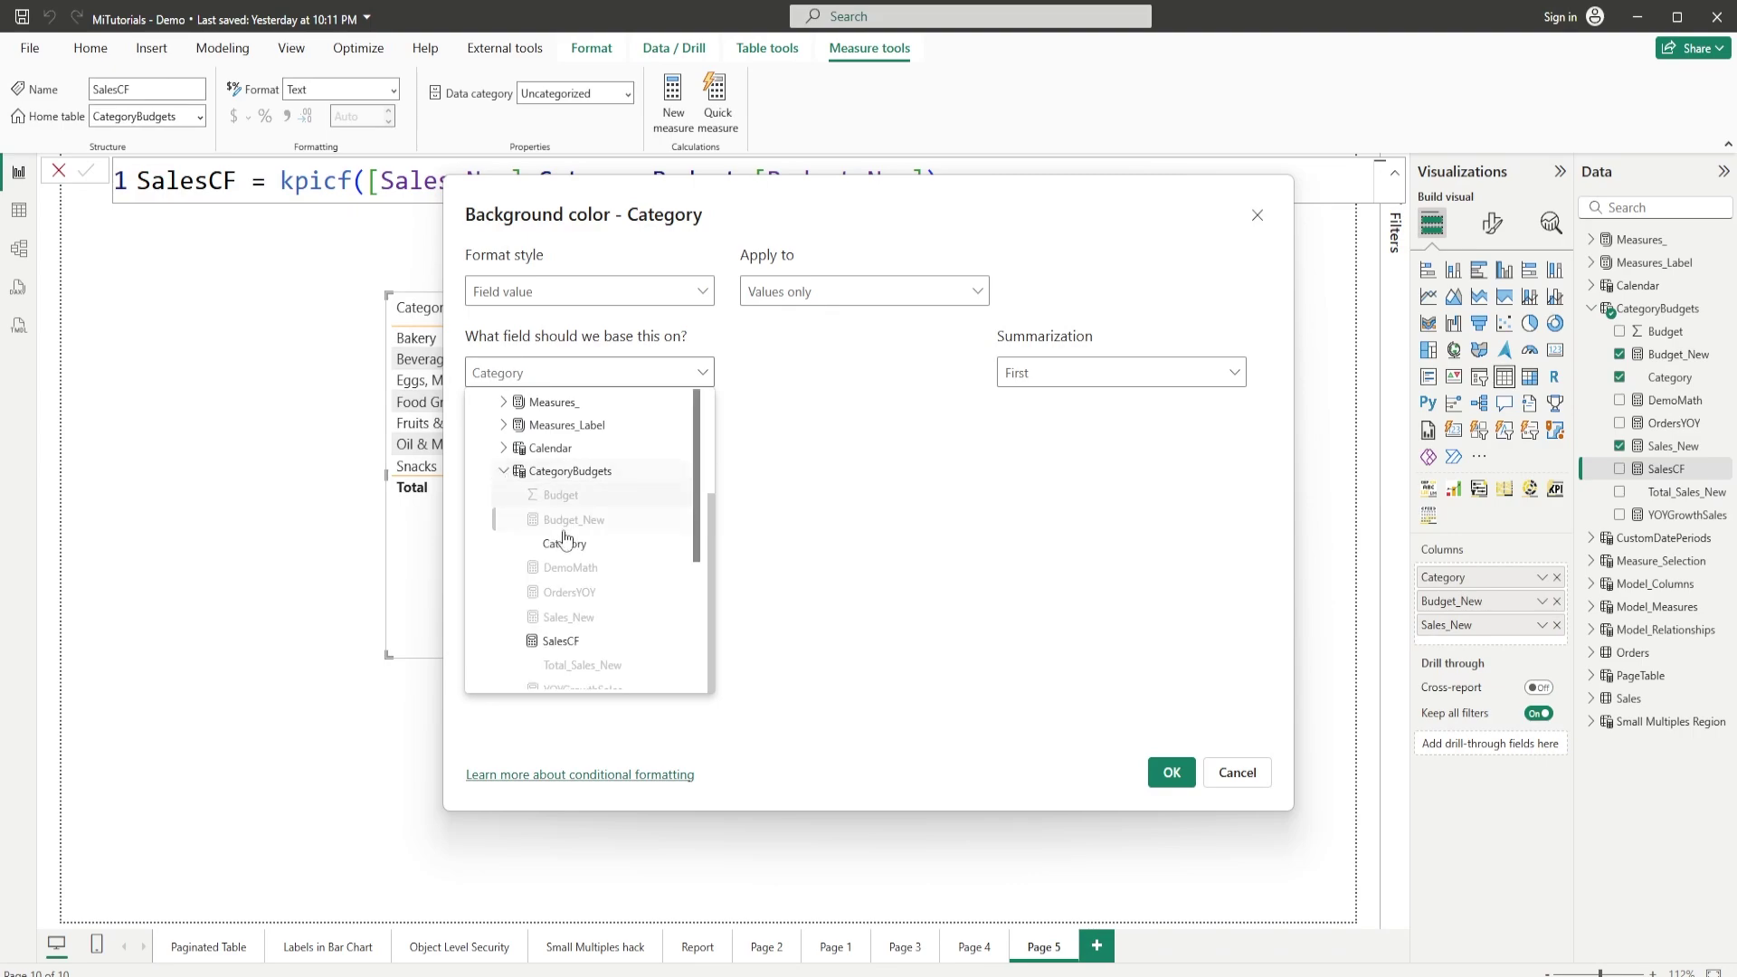
left_click(561, 641)
left_click(1172, 772)
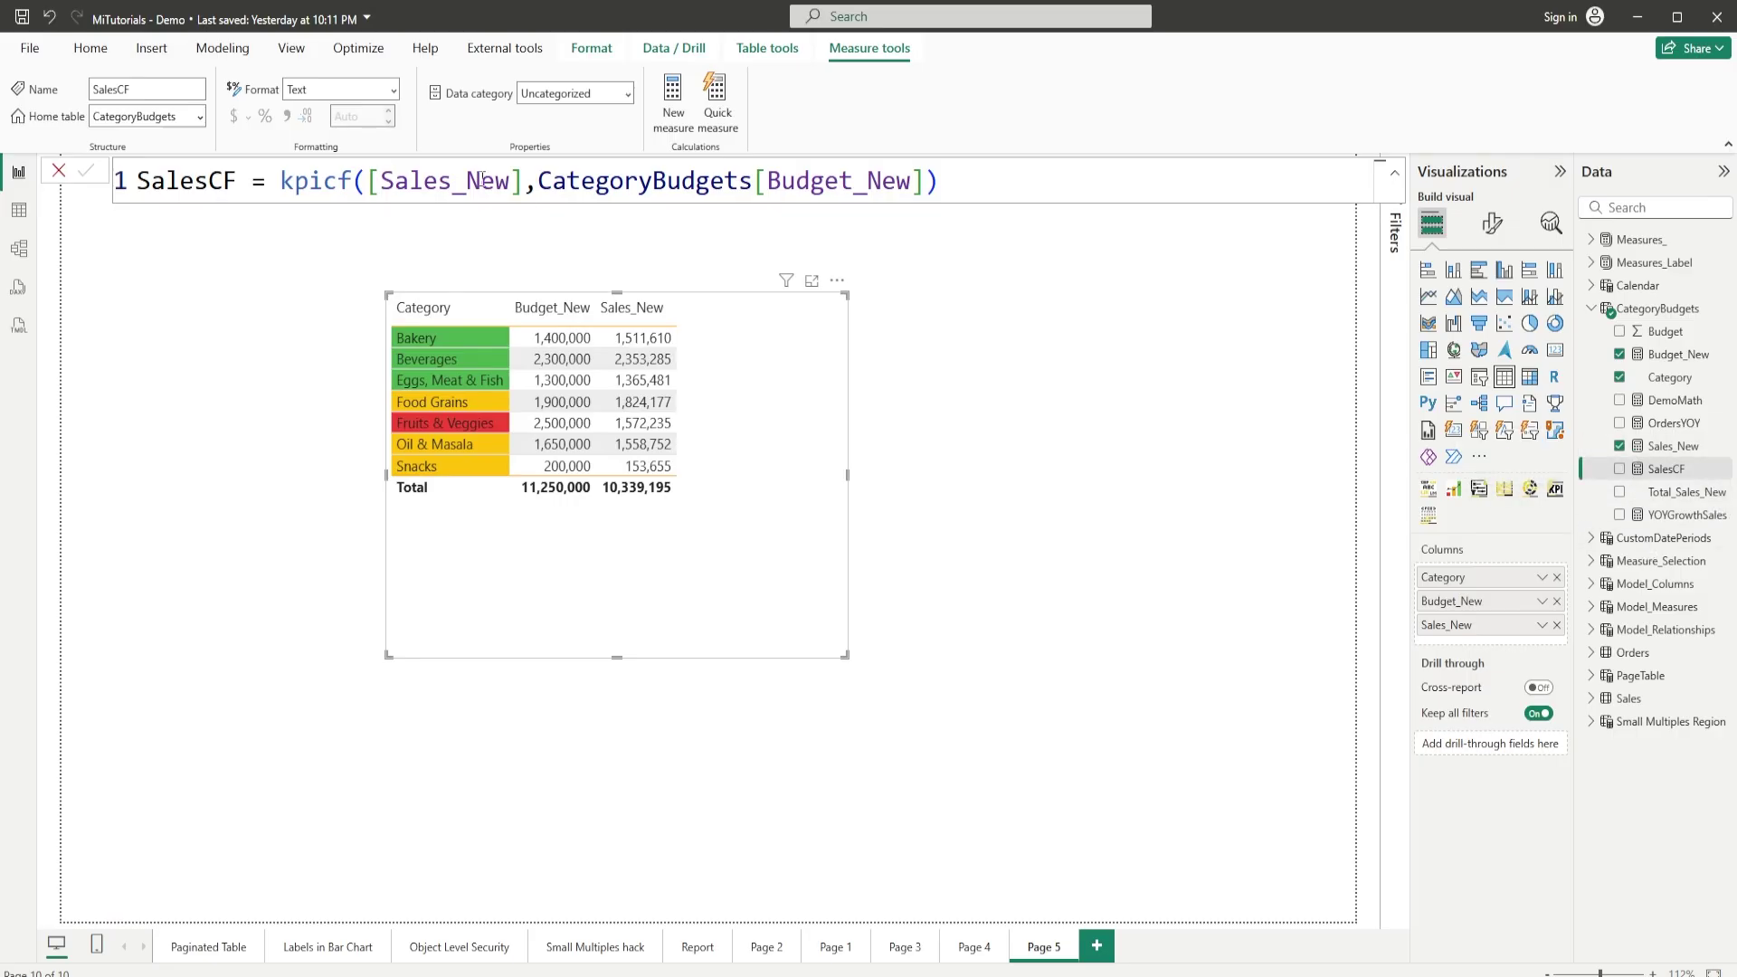
left_click_drag(368, 181, 941, 181)
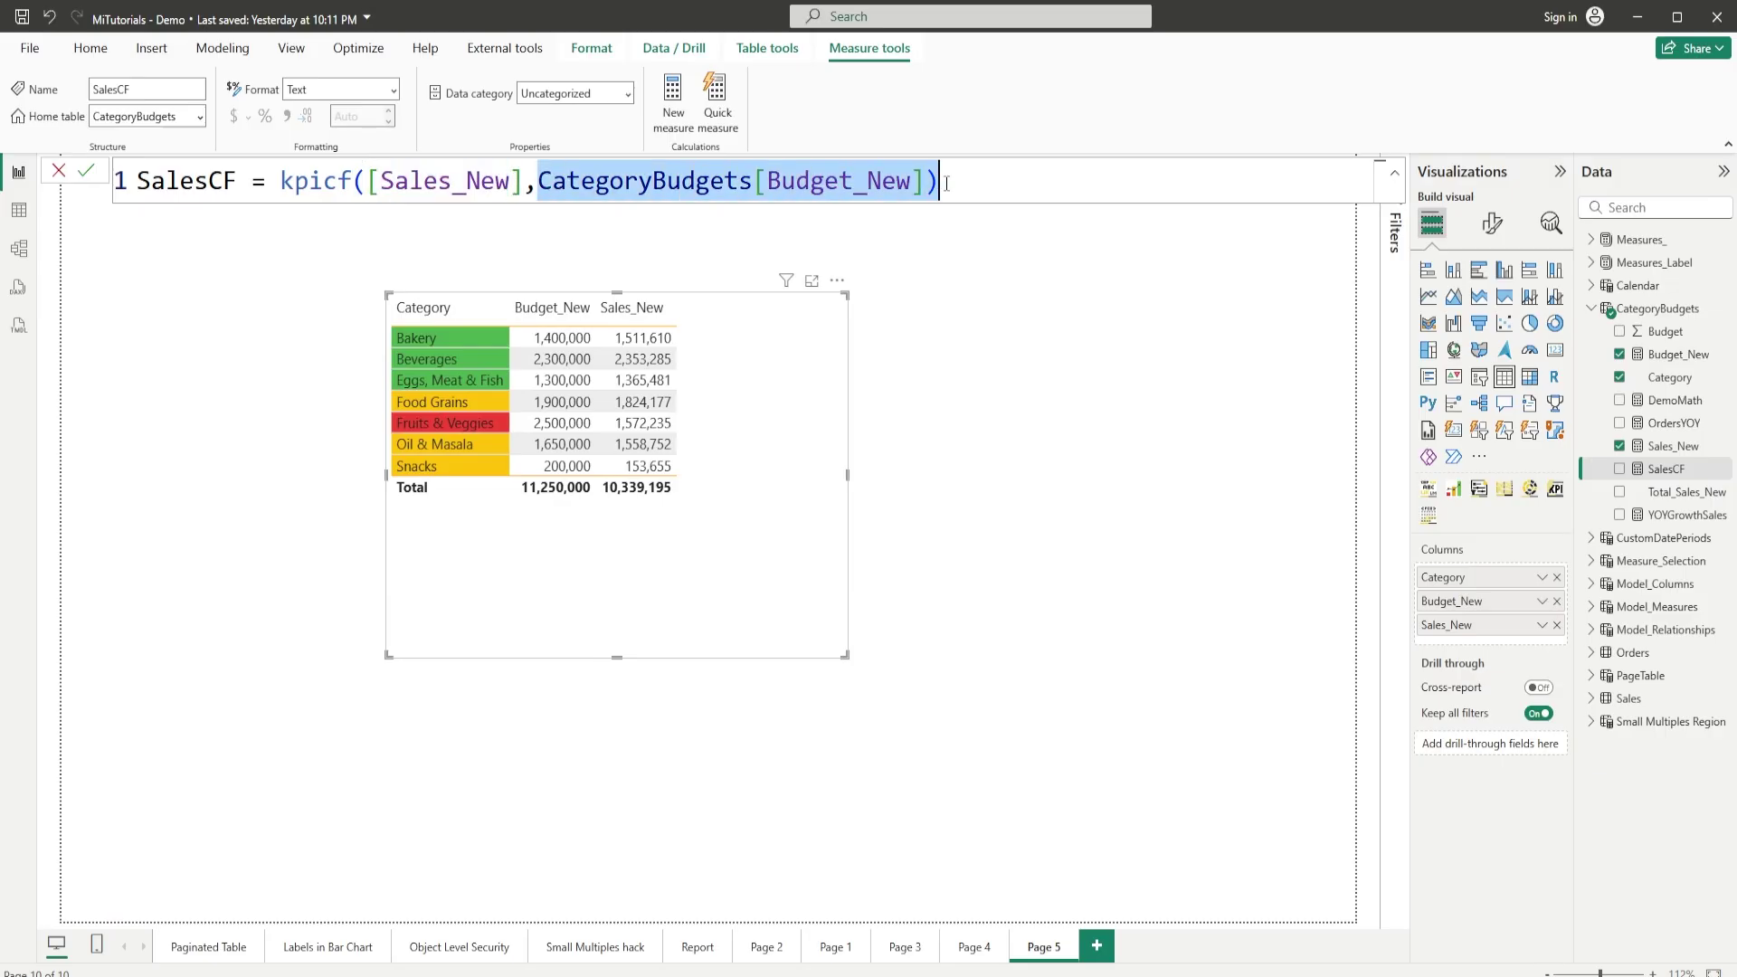
left_click(1034, 420)
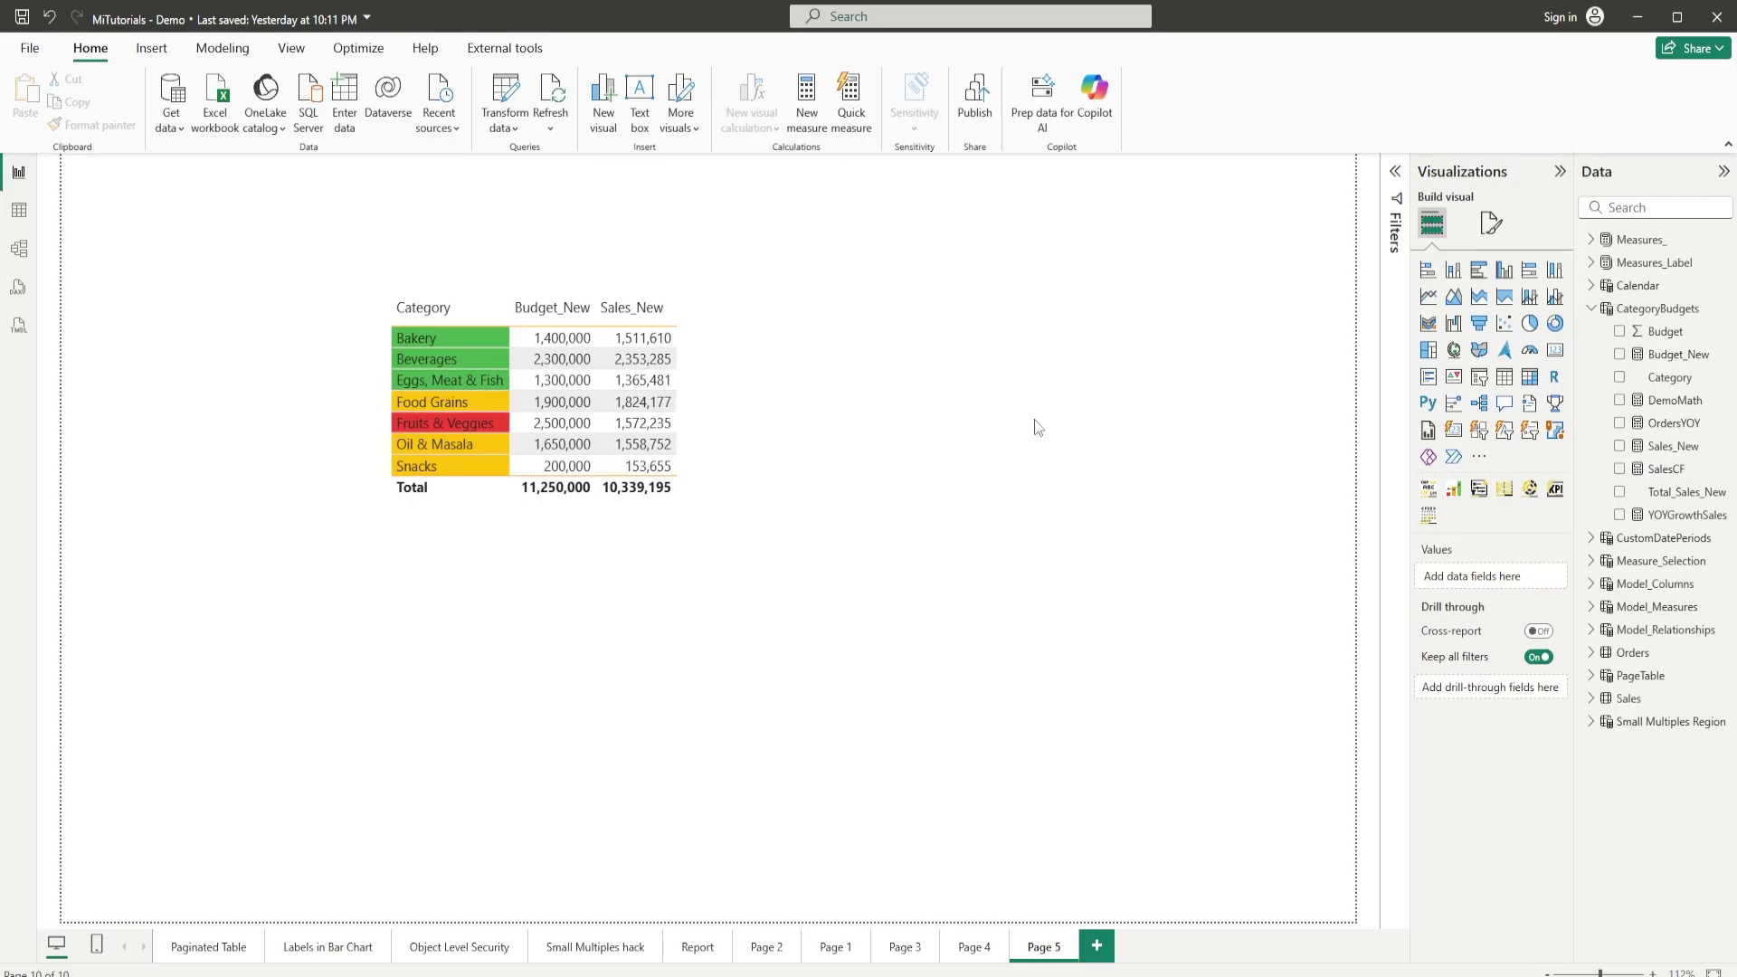